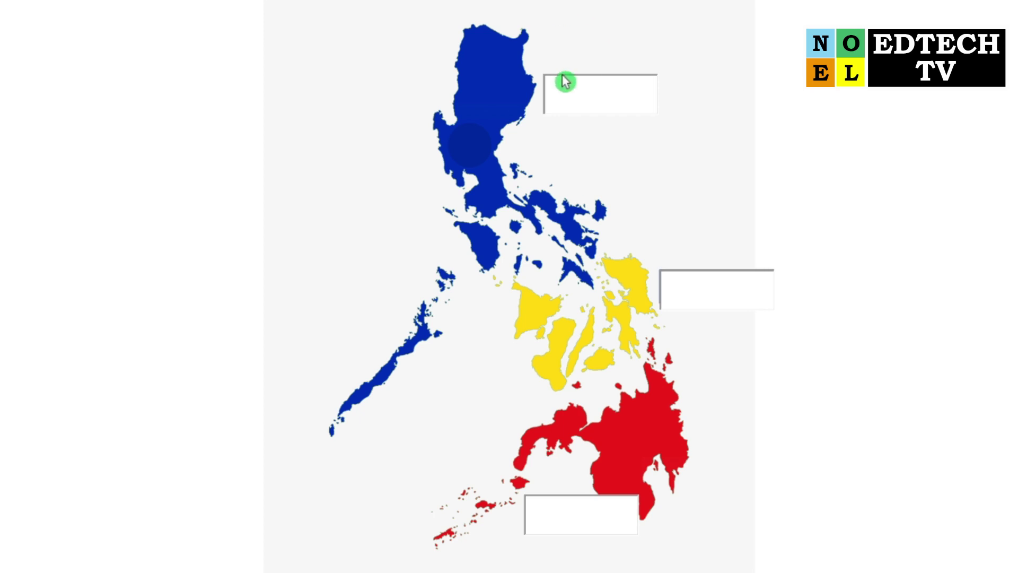
In the slide show, type Luzon, Visayas and Mindanao into the map's region boxes, then advance.
{"action": "left_click", "coordinate": [584, 107]}
{"action": "left_click", "coordinate": [568, 96]}
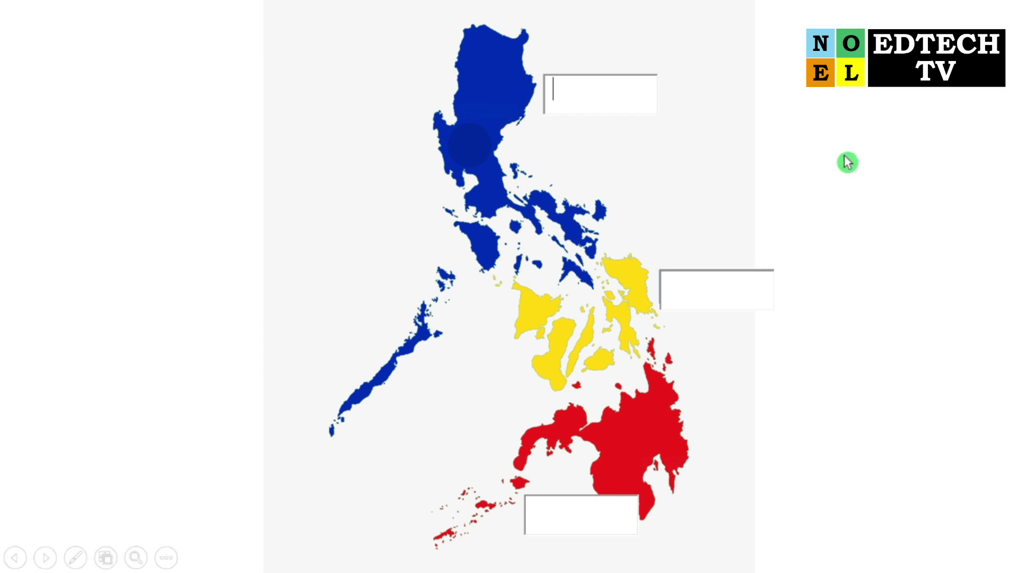
{"action": "type", "text": "Luzon"}
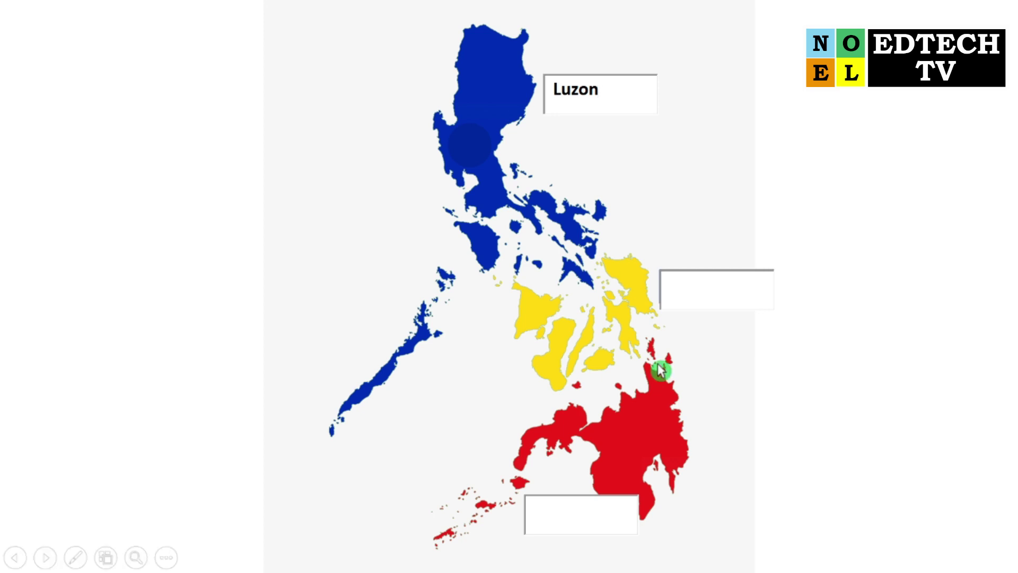
{"action": "left_click", "coordinate": [710, 300]}
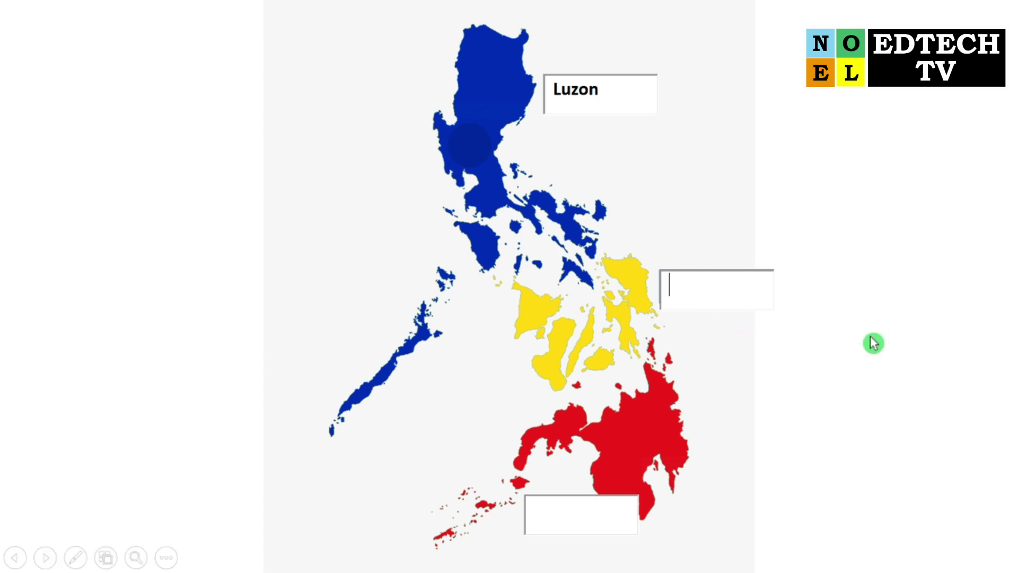
{"action": "type", "text": "Visayas"}
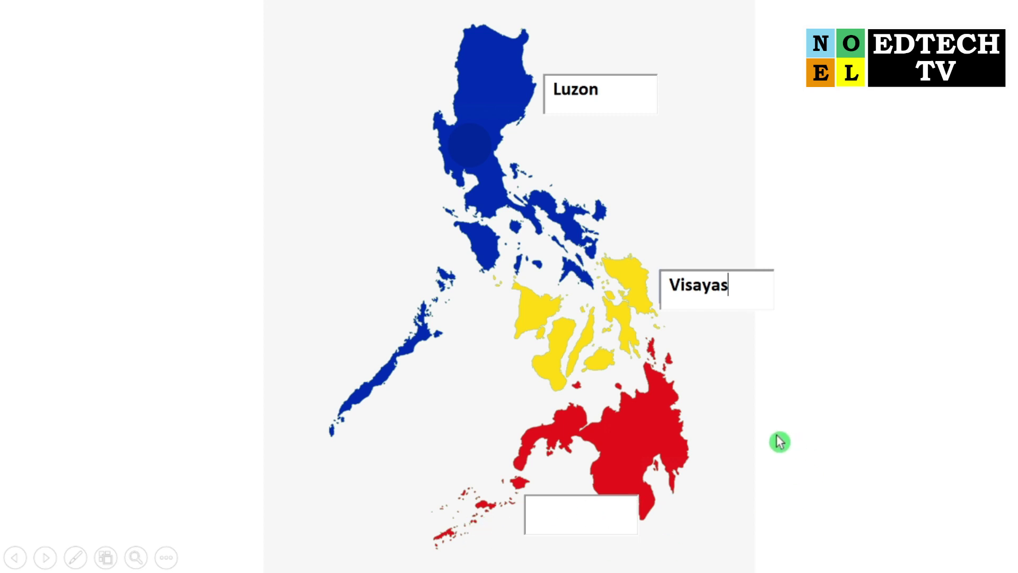
{"action": "left_click", "coordinate": [581, 527]}
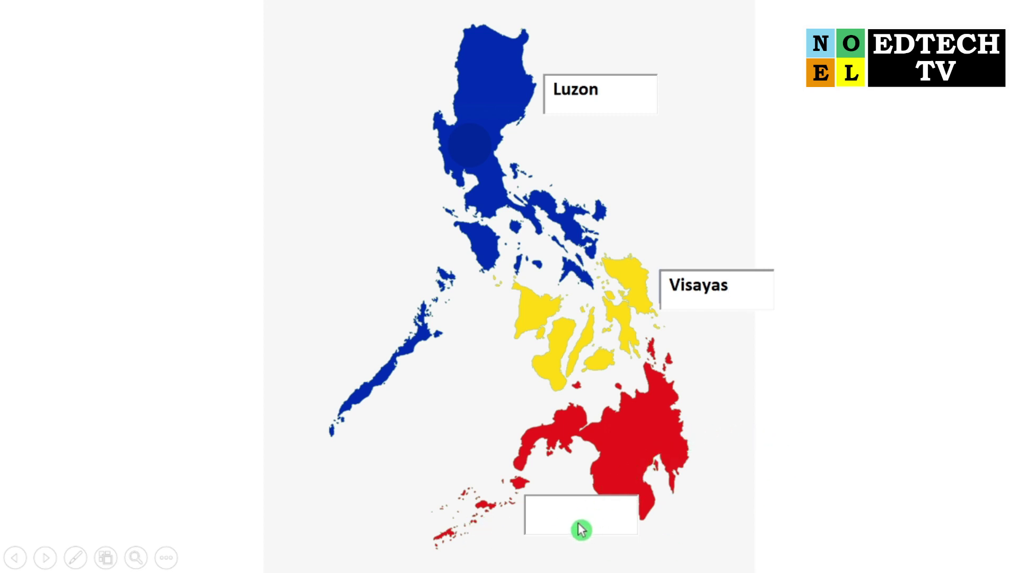
{"action": "type", "text": "Mindanao"}
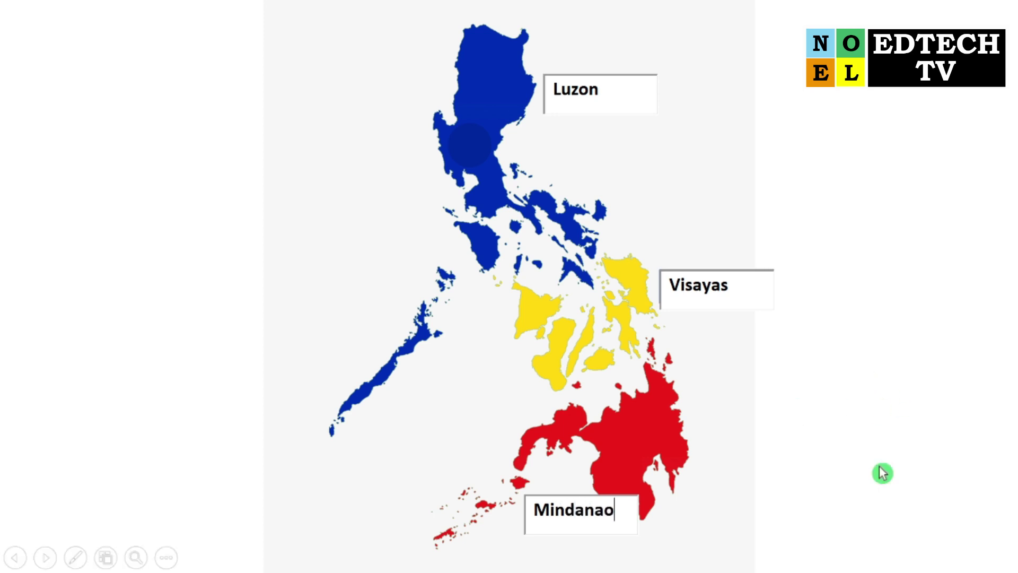
{"action": "left_click", "coordinate": [938, 502]}
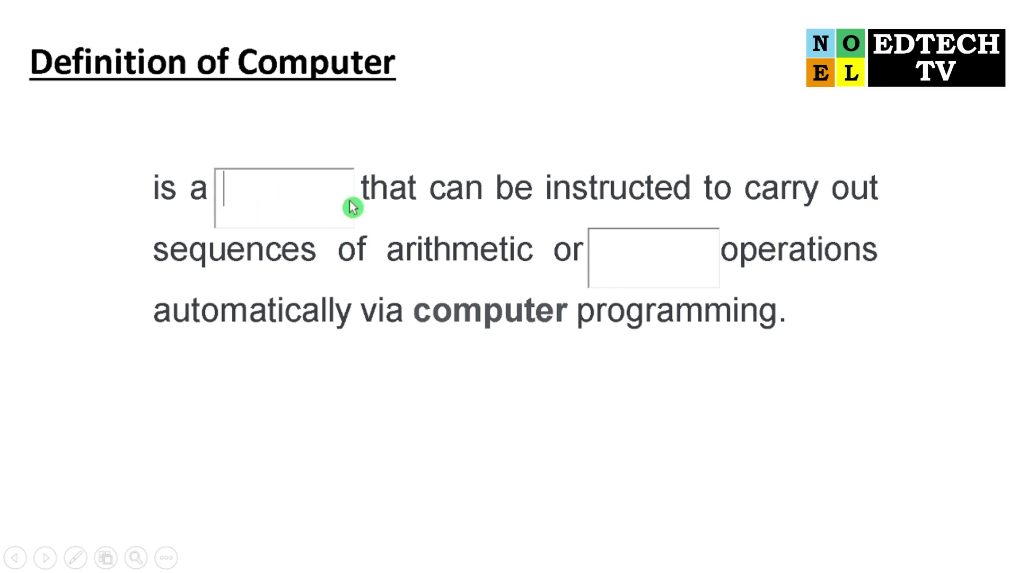
Fill the definition's two blanks with 'machine' and 'logical', then advance to the QUESTIONS dashboard.
{"action": "type", "text": "ma"}
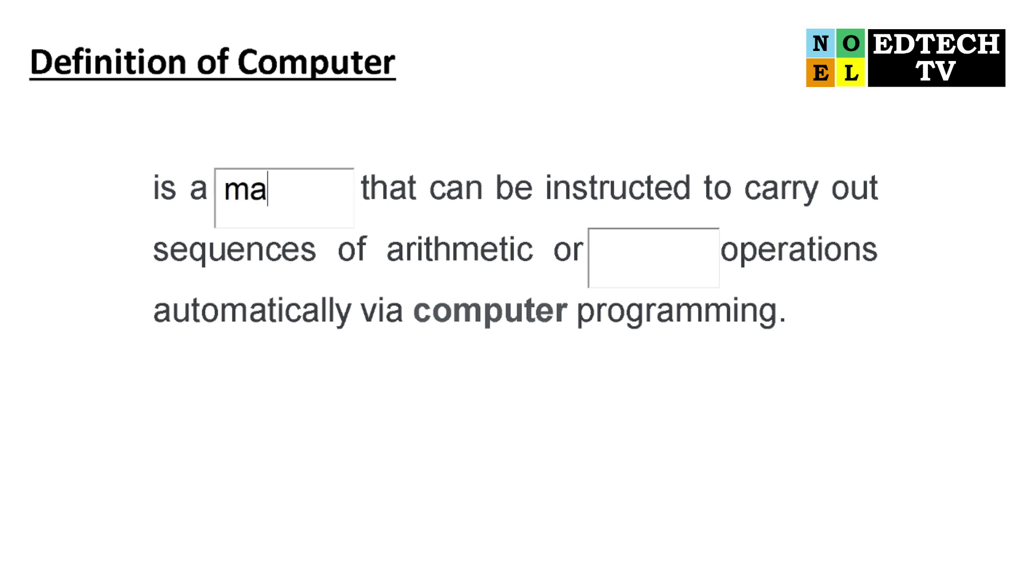
{"action": "type", "text": "chine"}
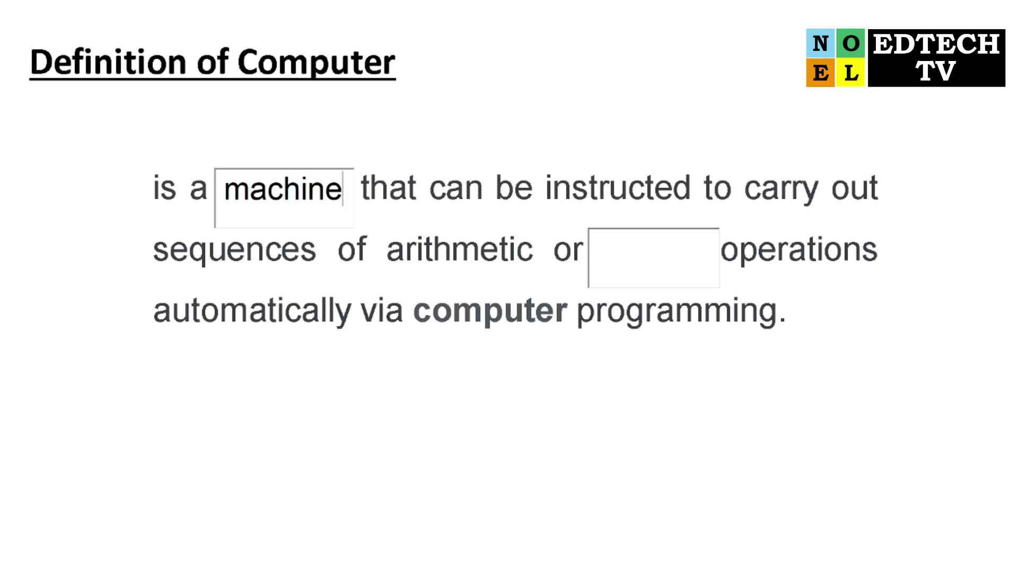
{"action": "left_click", "coordinate": [659, 267]}
{"action": "type", "text": "logical"}
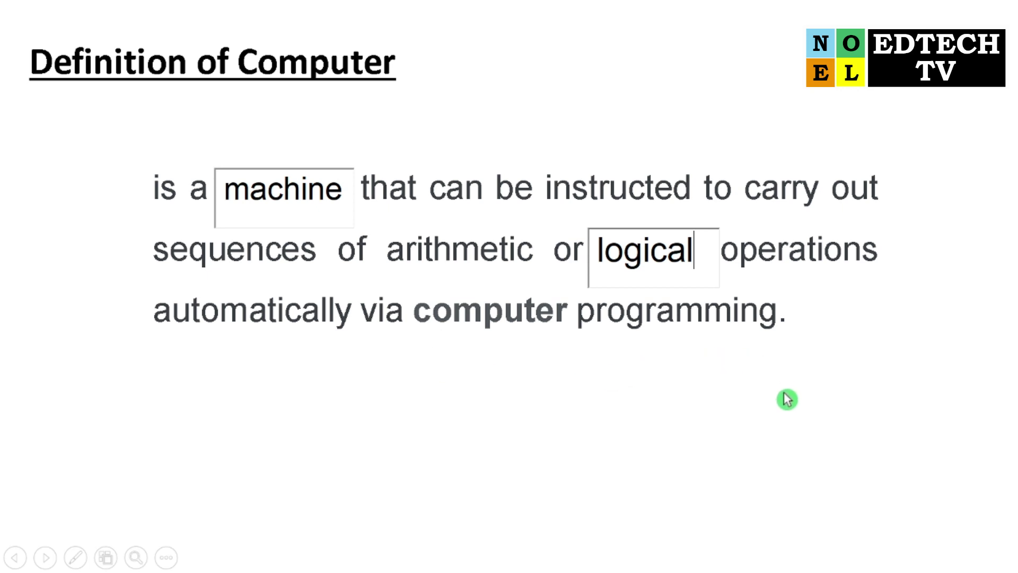
{"action": "left_click", "coordinate": [825, 417]}
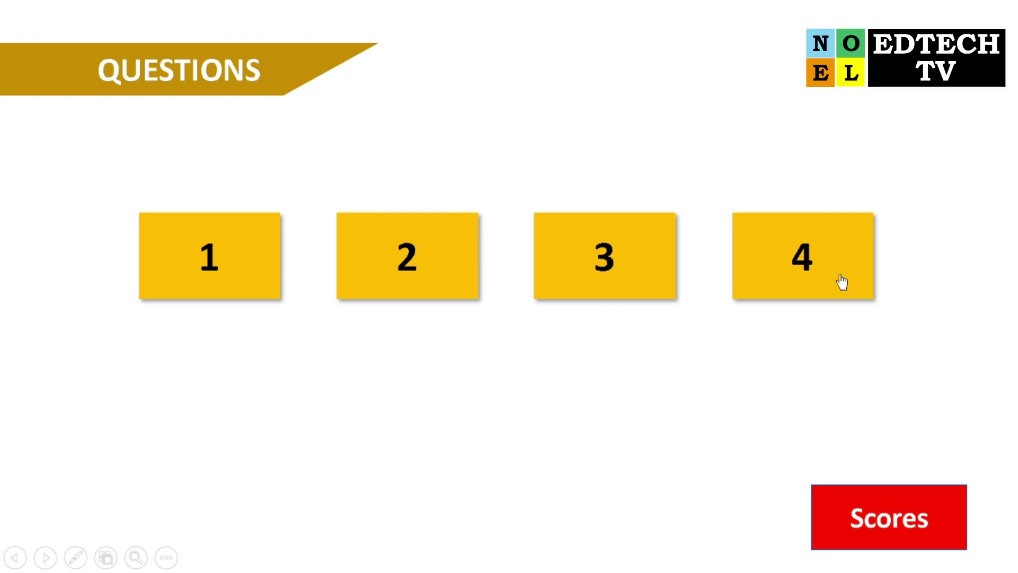
Play Questions 1 and 2, entering a score of 50 on the Scores slide after each.
{"action": "left_click", "coordinate": [243, 291]}
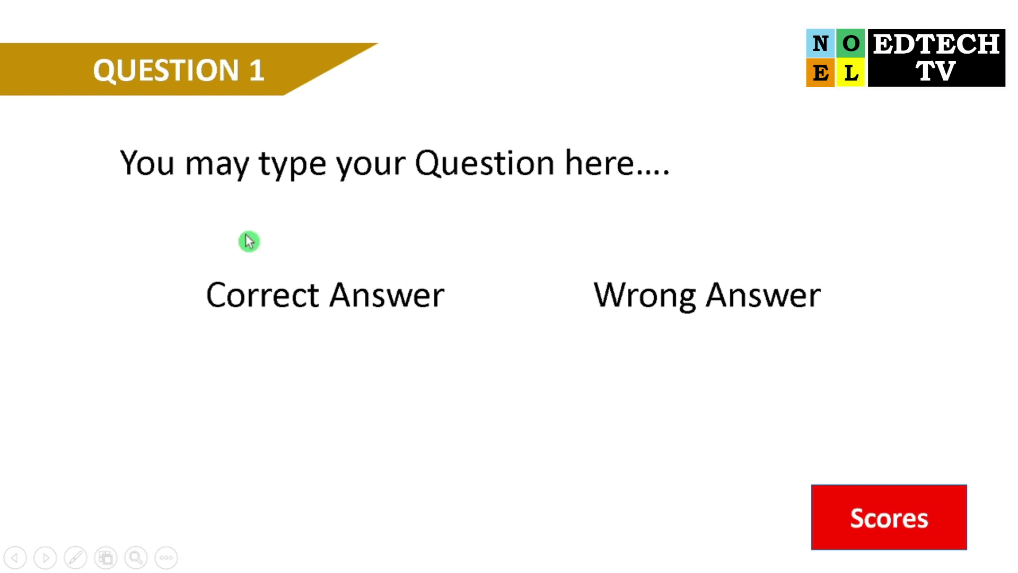
{"action": "left_click", "coordinate": [908, 515]}
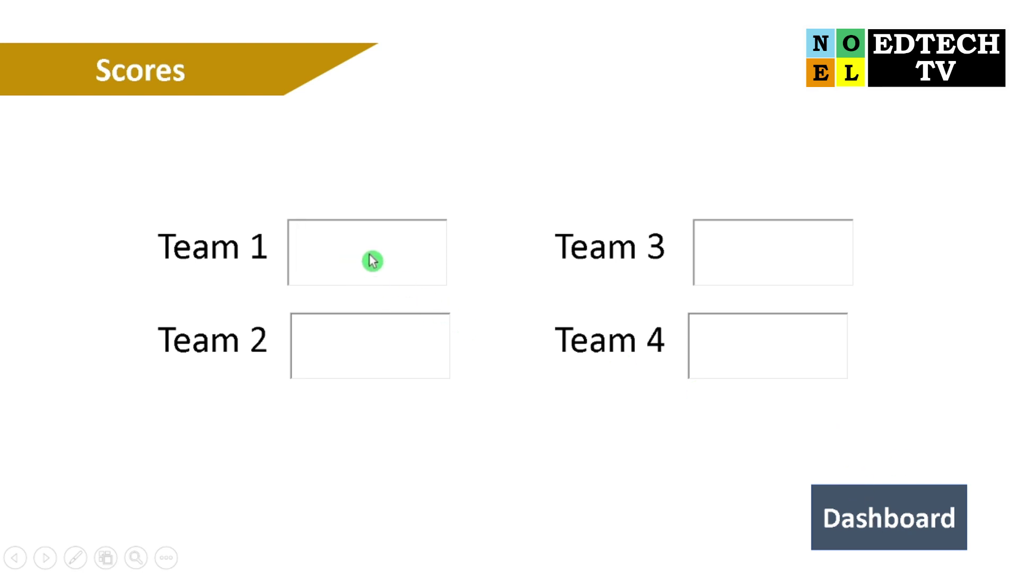
{"action": "type", "text": "50"}
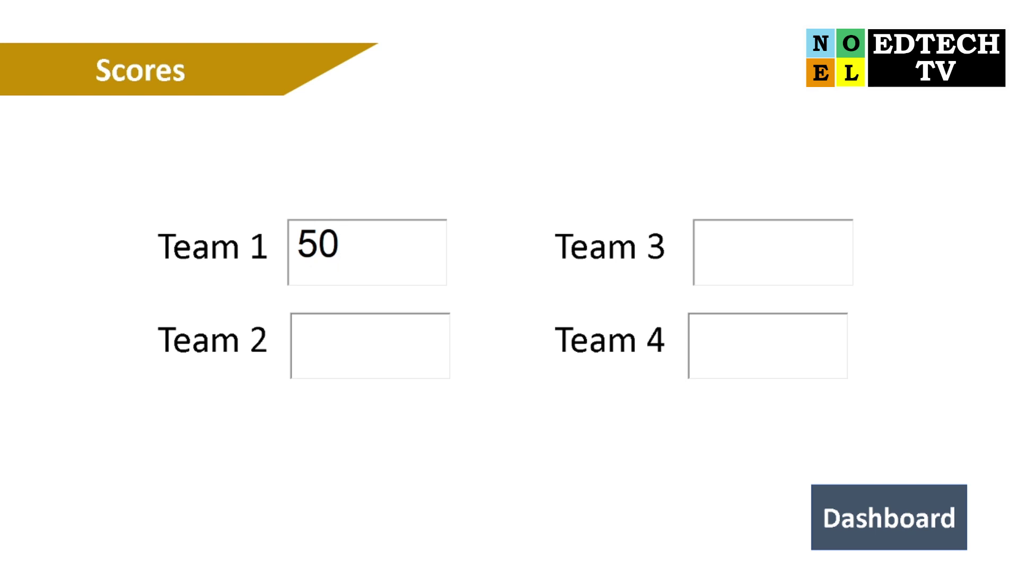
{"action": "left_click", "coordinate": [923, 517]}
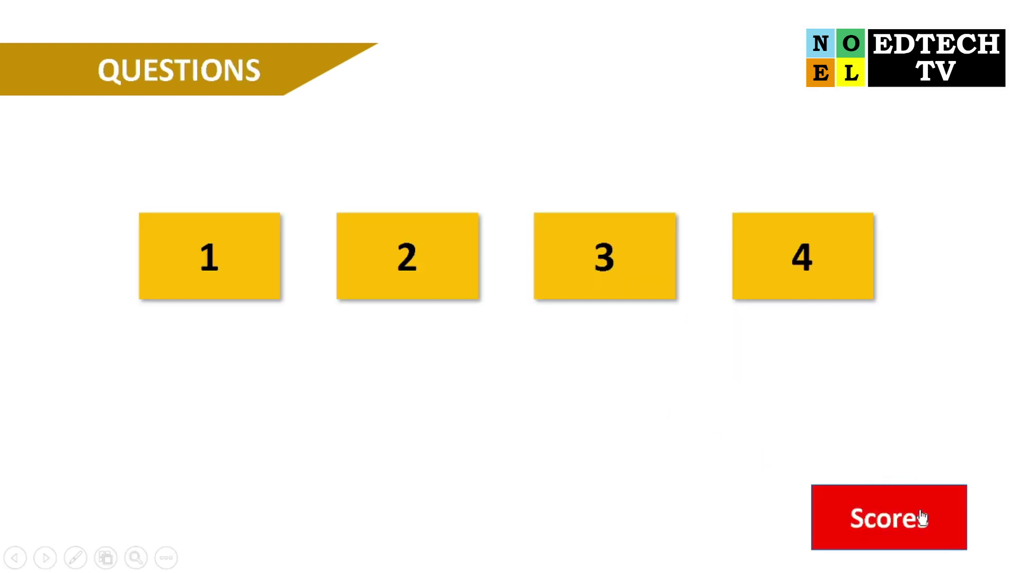
{"action": "left_click", "coordinate": [440, 288]}
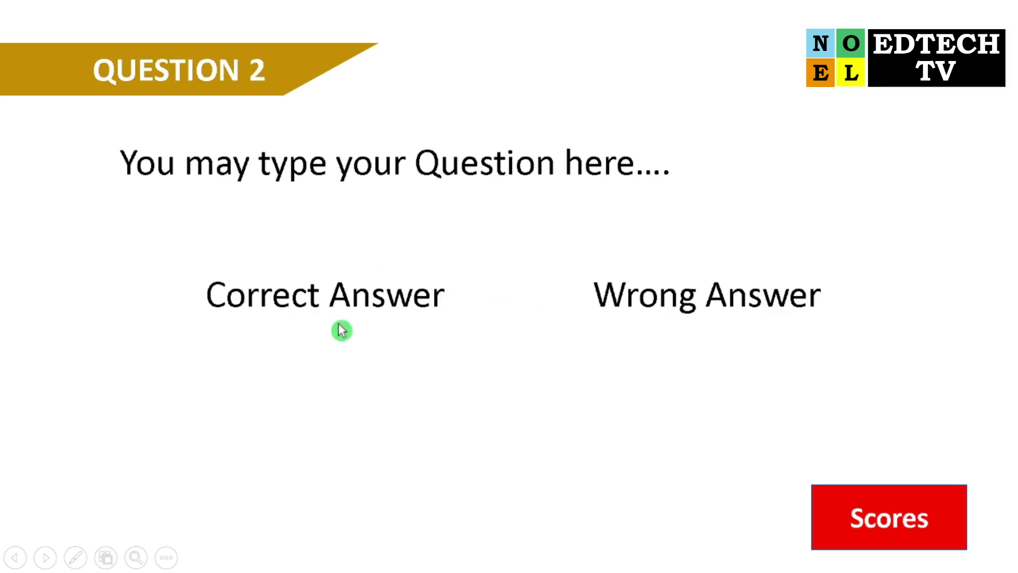
{"action": "left_click", "coordinate": [912, 536]}
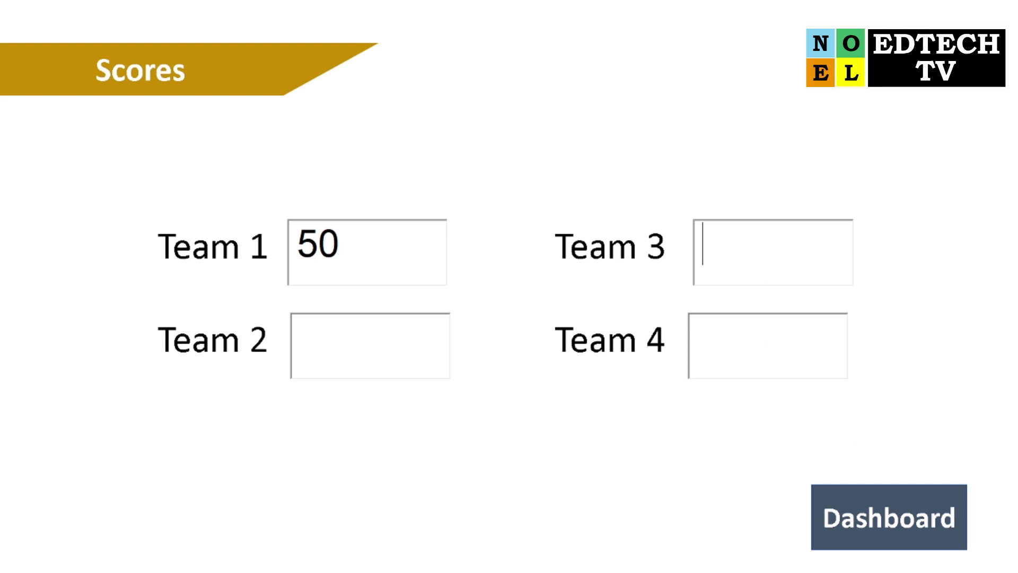
{"action": "type", "text": "50"}
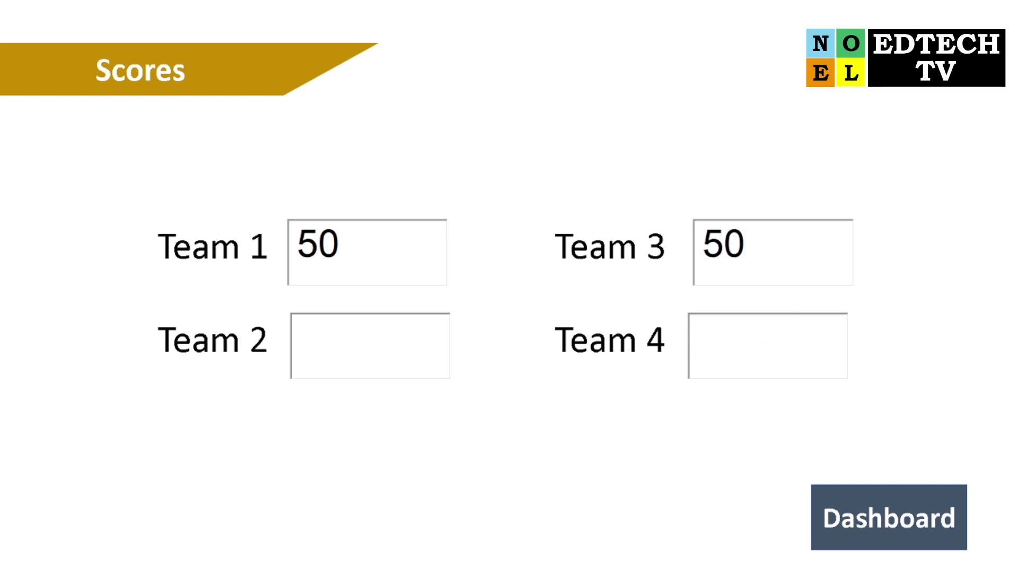
{"action": "left_click", "coordinate": [888, 512]}
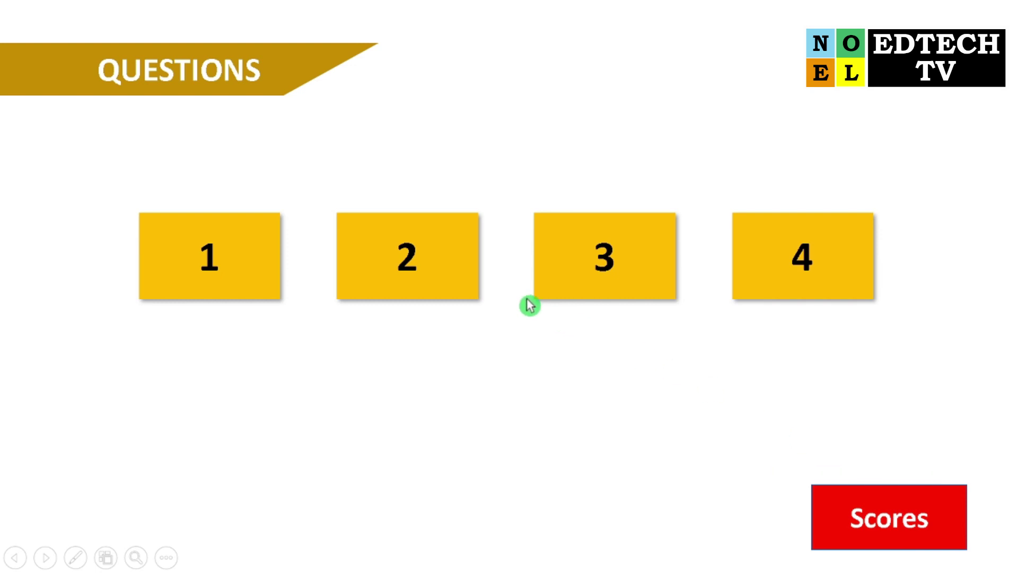
Play Questions 3 and 4, scoring Team 2 -10 and Team 4 60, then end the show.
{"action": "left_click", "coordinate": [638, 275]}
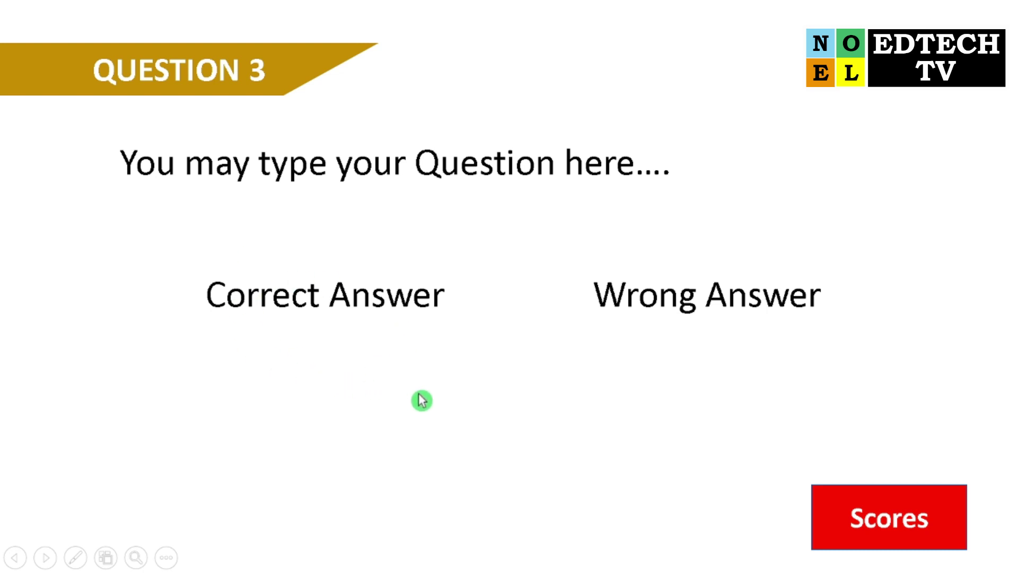
{"action": "left_click", "coordinate": [892, 515]}
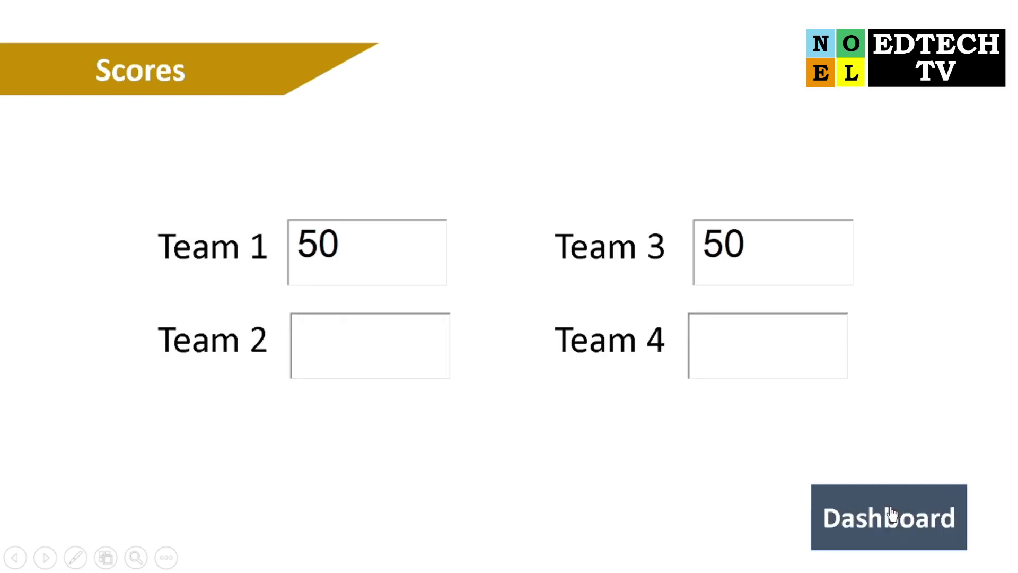
{"action": "left_click", "coordinate": [356, 344]}
{"action": "type", "text": "-10"}
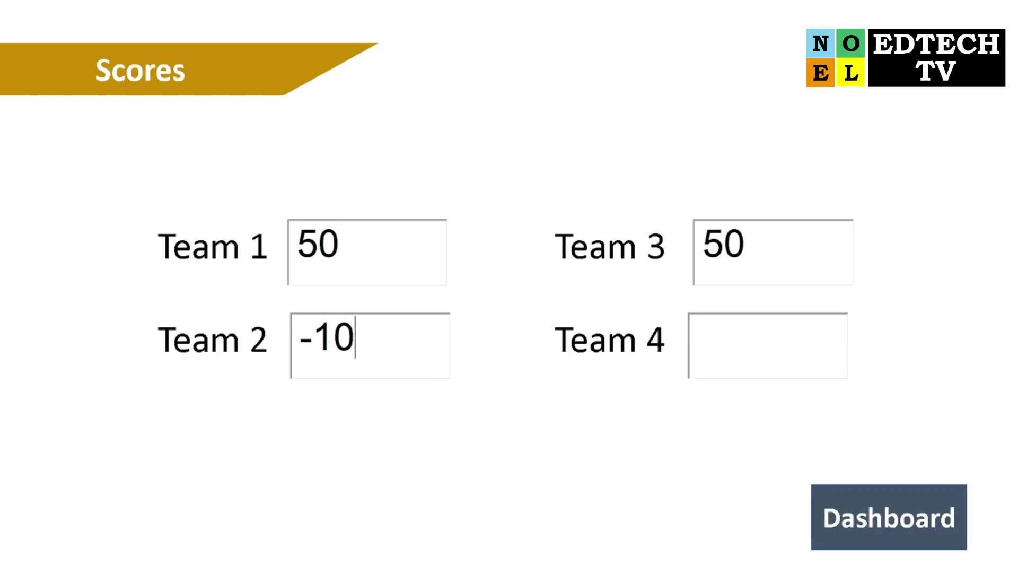
{"action": "left_click", "coordinate": [904, 514]}
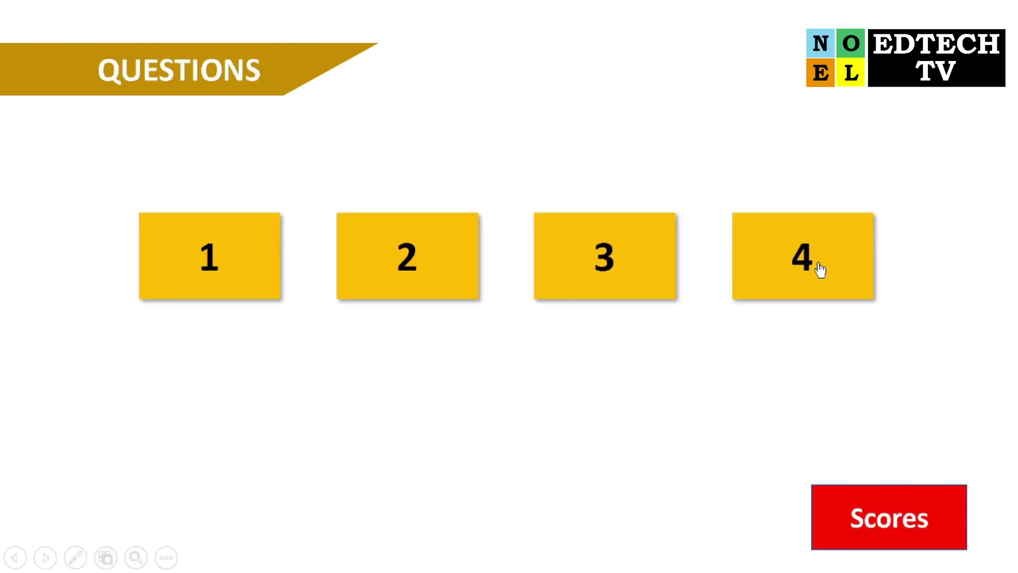
{"action": "left_click", "coordinate": [819, 270]}
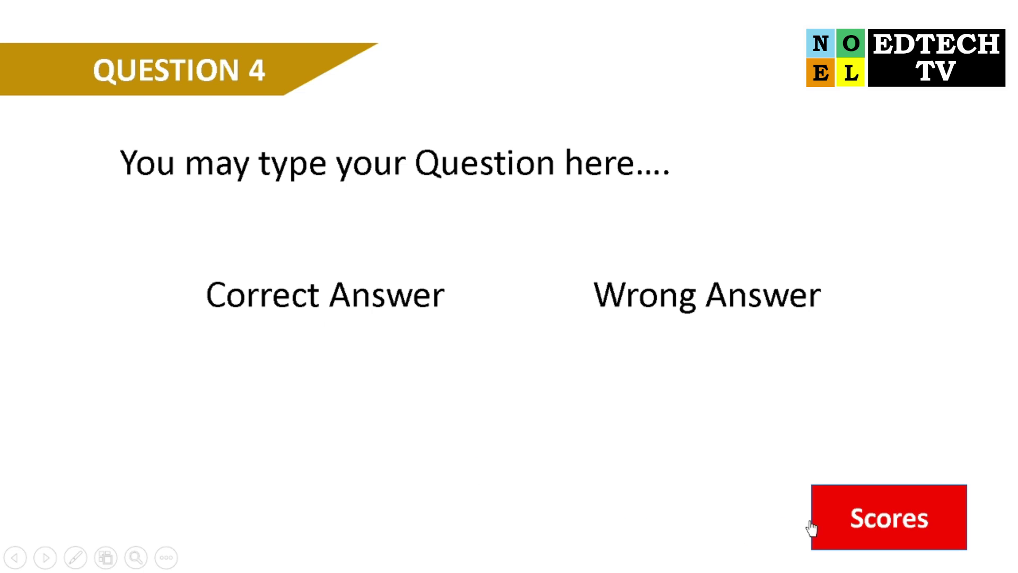
{"action": "left_click", "coordinate": [863, 520]}
{"action": "left_click", "coordinate": [796, 348]}
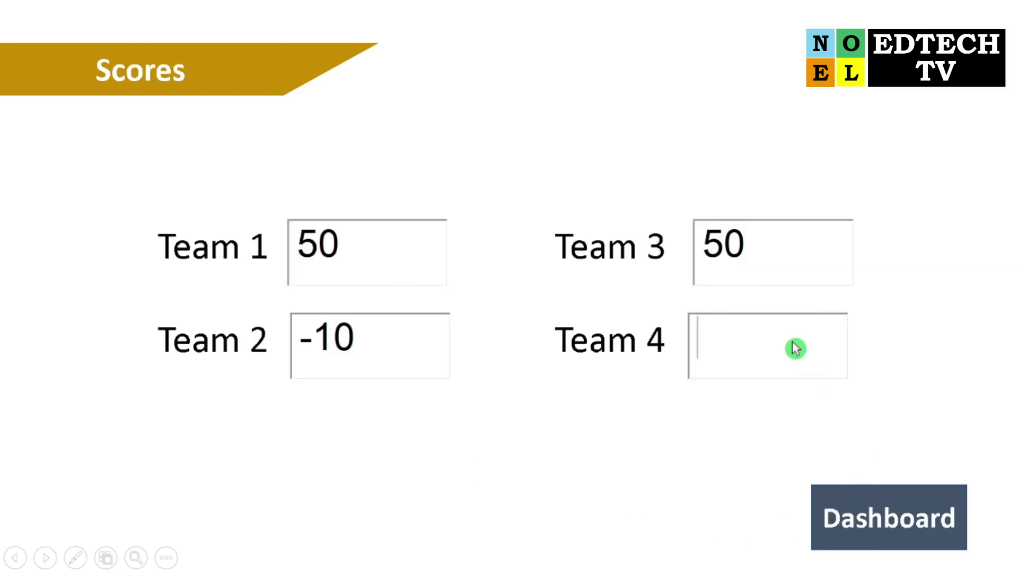
{"action": "type", "text": "60"}
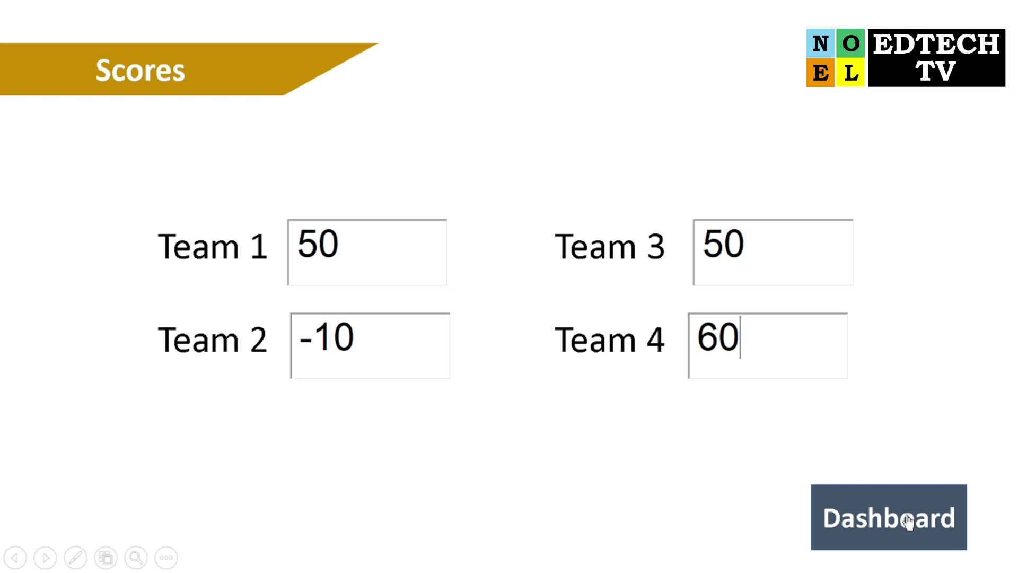
{"action": "left_click", "coordinate": [908, 521]}
{"action": "left_click", "coordinate": [928, 445]}
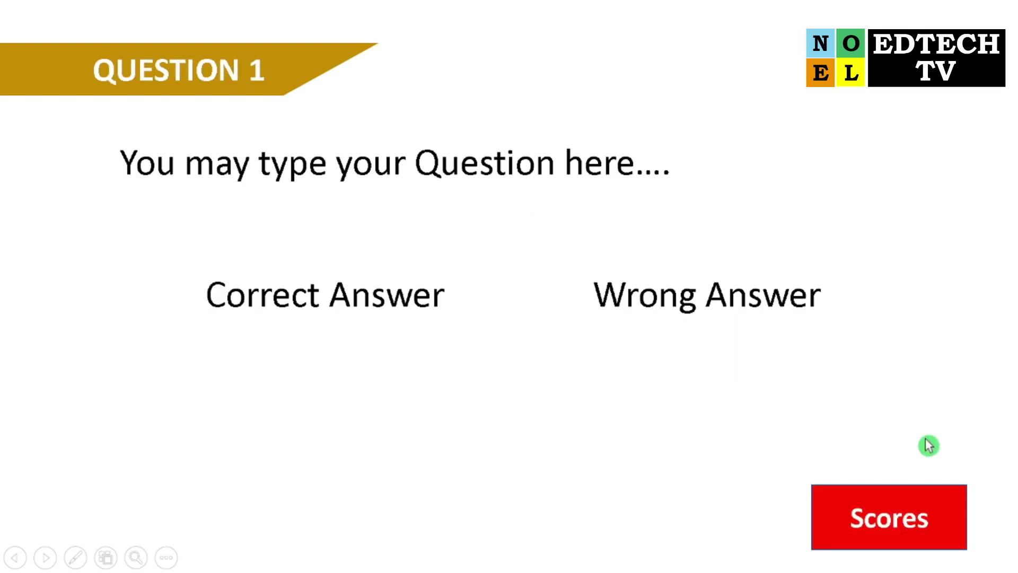
{"action": "key", "text": "Escape"}
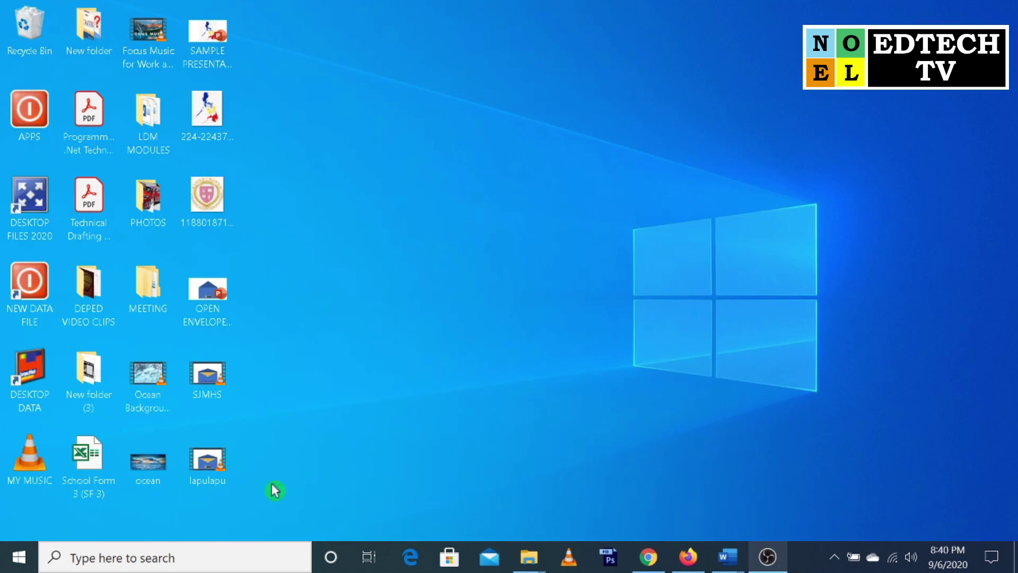
Launch PowerPoint from the Start menu and create a new blank presentation.
{"action": "left_click", "coordinate": [33, 559]}
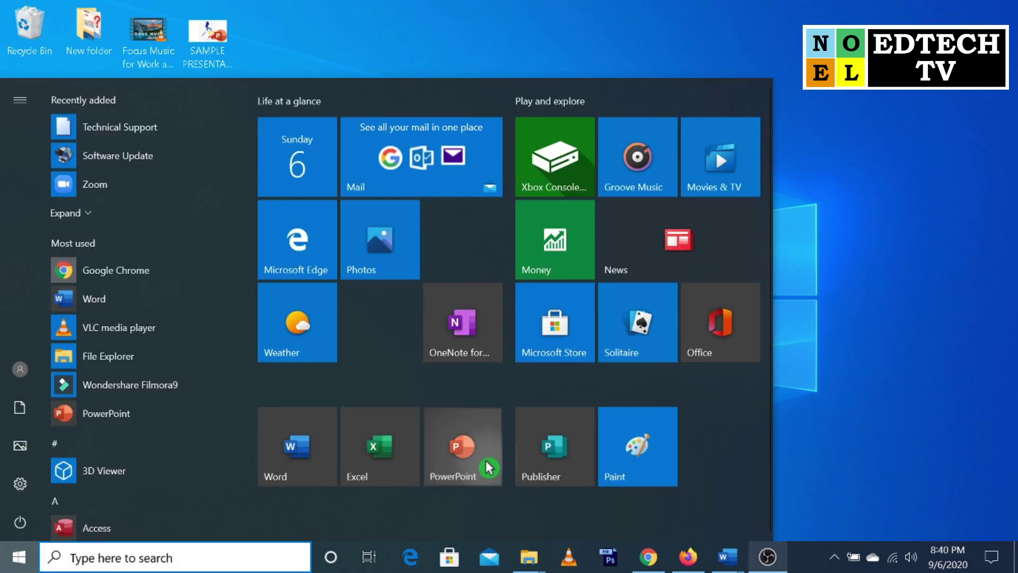
{"action": "left_click", "coordinate": [488, 467]}
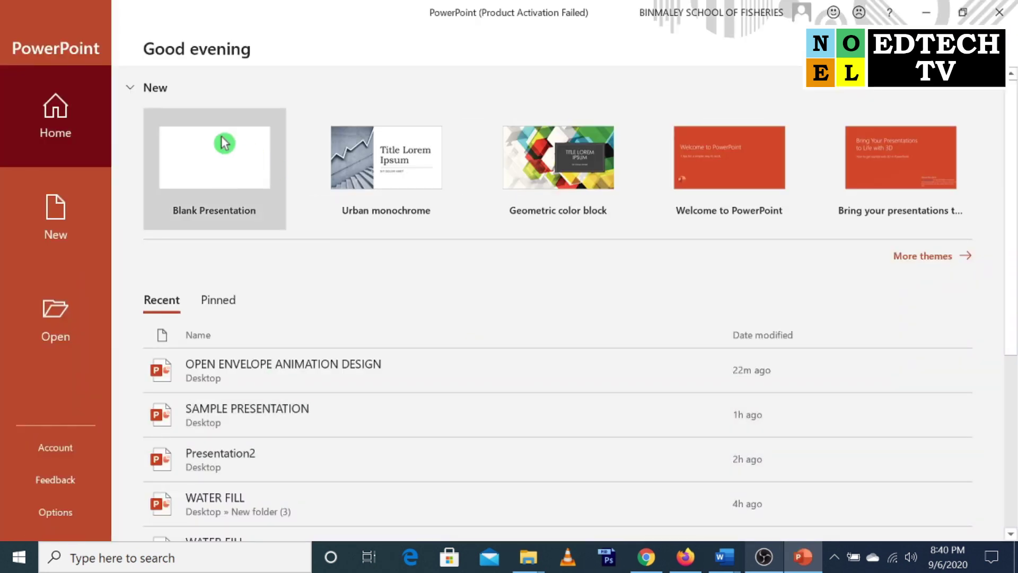
{"action": "left_click", "coordinate": [670, 450]}
{"action": "left_click", "coordinate": [241, 180]}
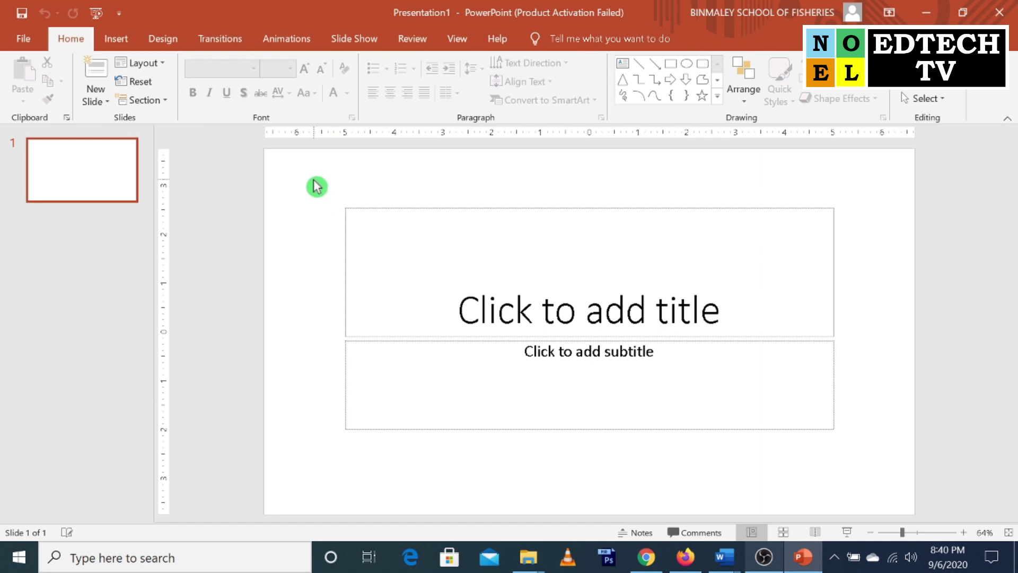
Delete the title and subtitle placeholders from the first slide.
{"action": "left_click_drag", "start_coordinate": [317, 187], "coordinate": [861, 479]}
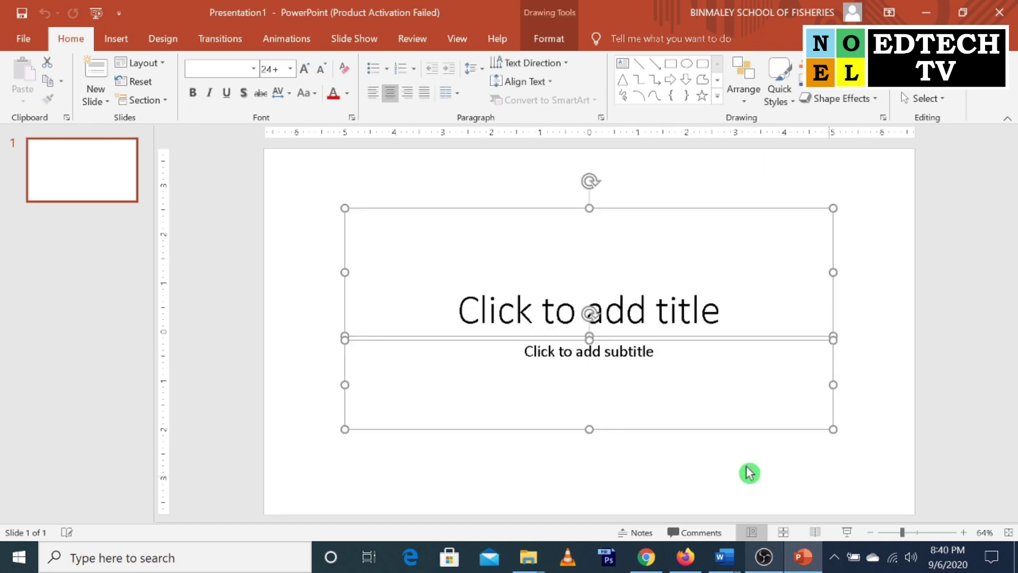
{"action": "key", "text": "Delete"}
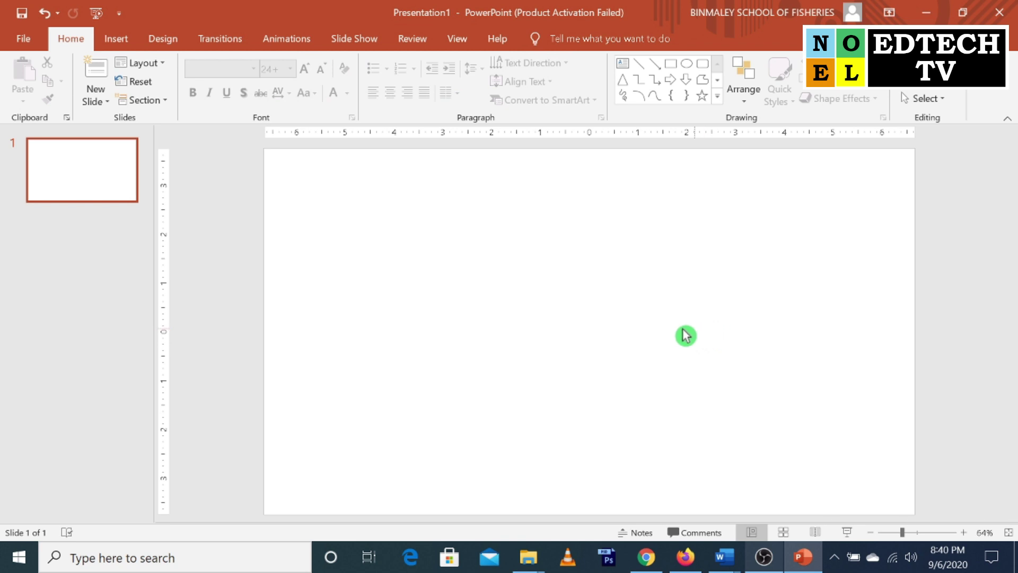
{"action": "left_click", "coordinate": [963, 13]}
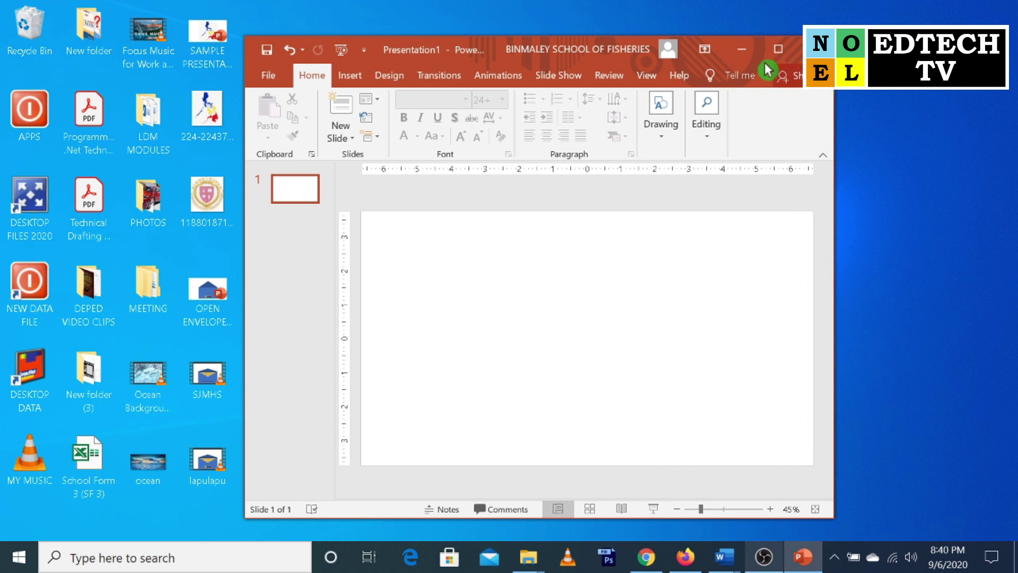
{"action": "left_click", "coordinate": [778, 48]}
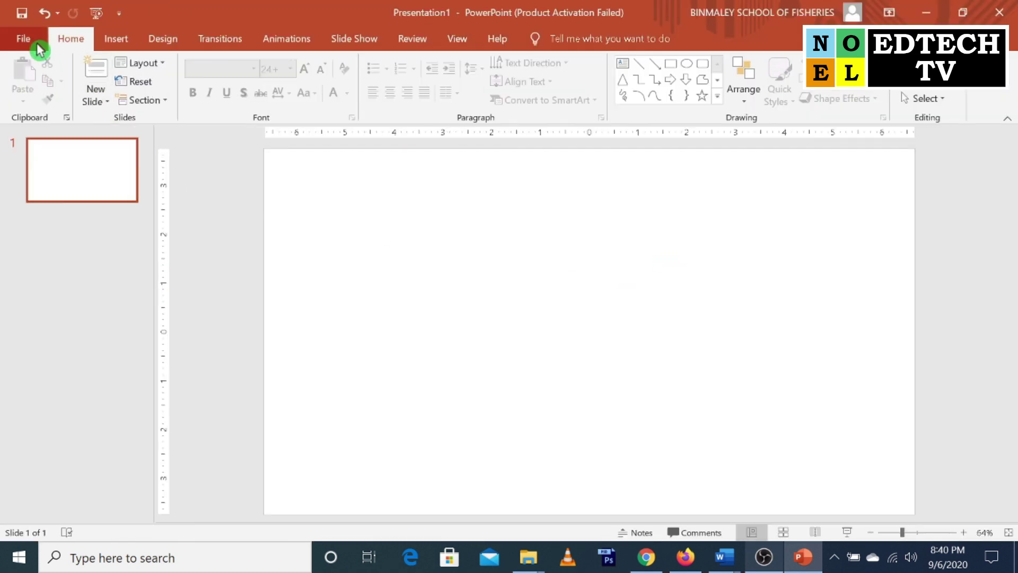
{"action": "left_click", "coordinate": [36, 48]}
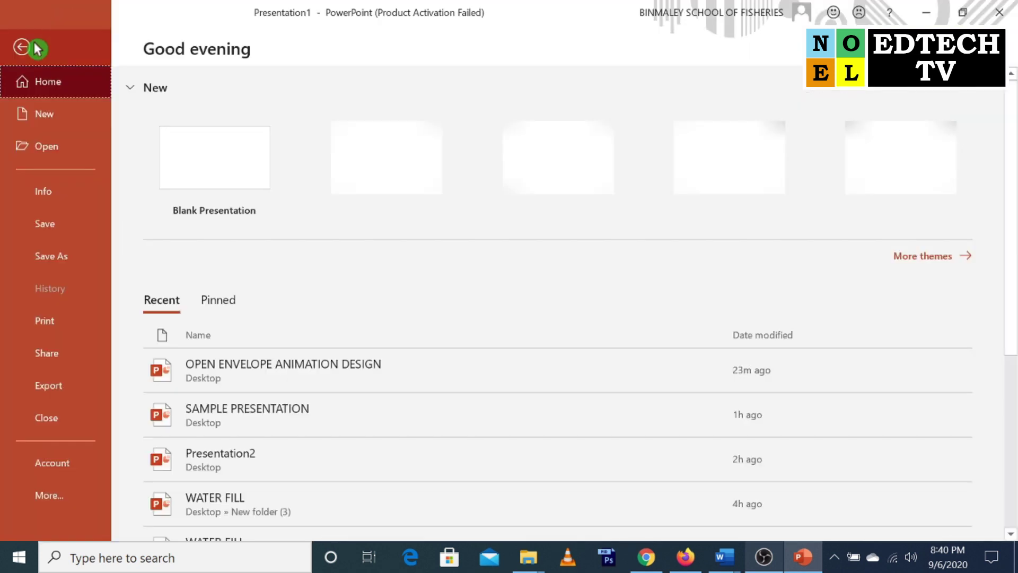
Insert the Philippine map PNG from the Desktop onto the empty slide.
{"action": "left_click", "coordinate": [24, 47]}
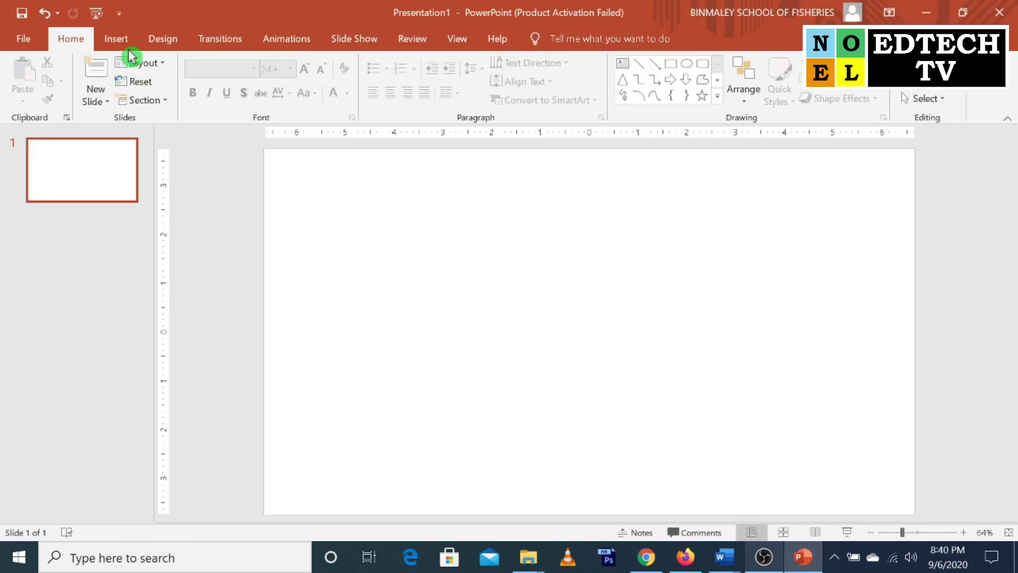
{"action": "left_click", "coordinate": [126, 43]}
{"action": "left_click", "coordinate": [123, 104]}
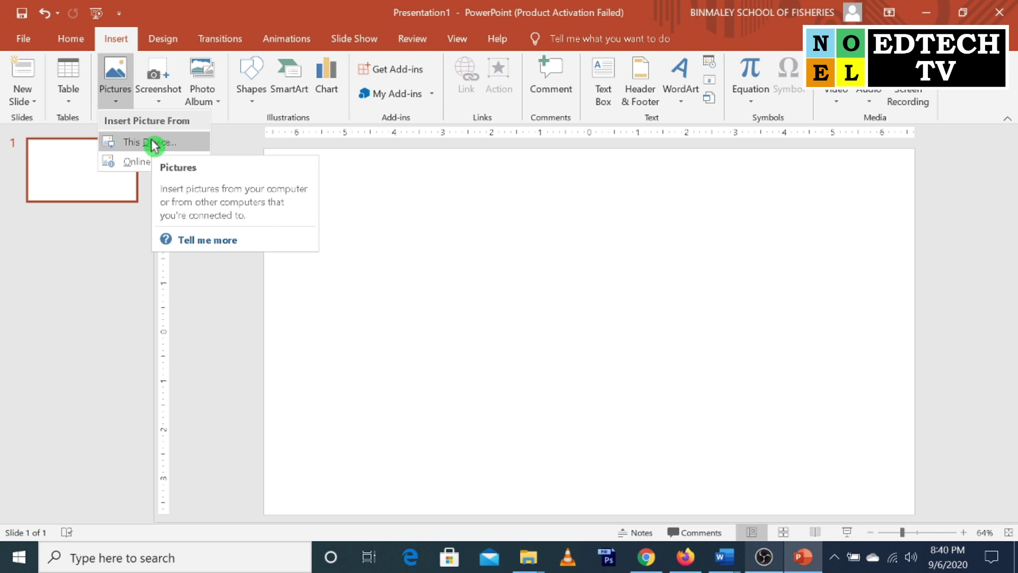
{"action": "left_click", "coordinate": [152, 143]}
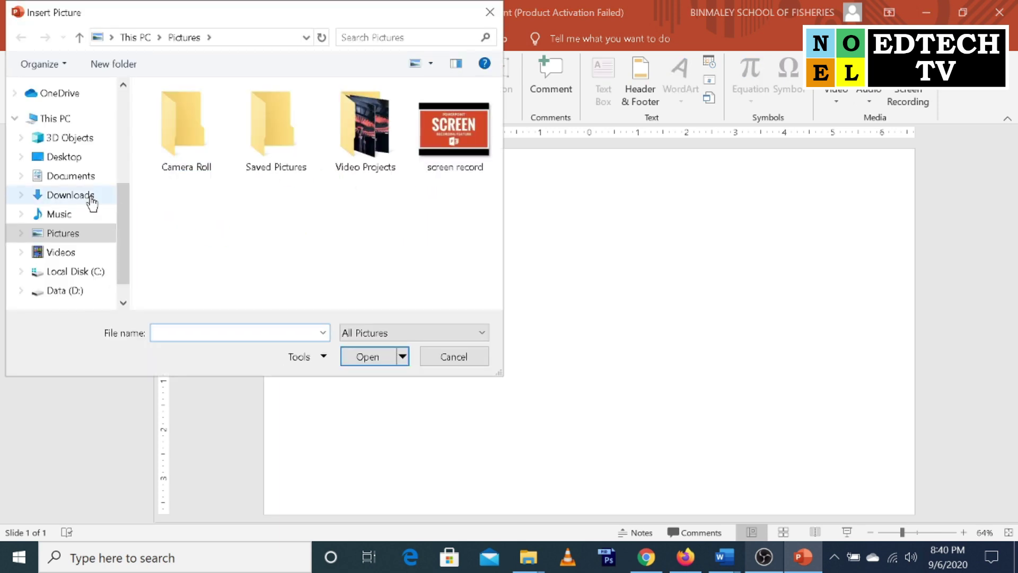
{"action": "left_click", "coordinate": [66, 157]}
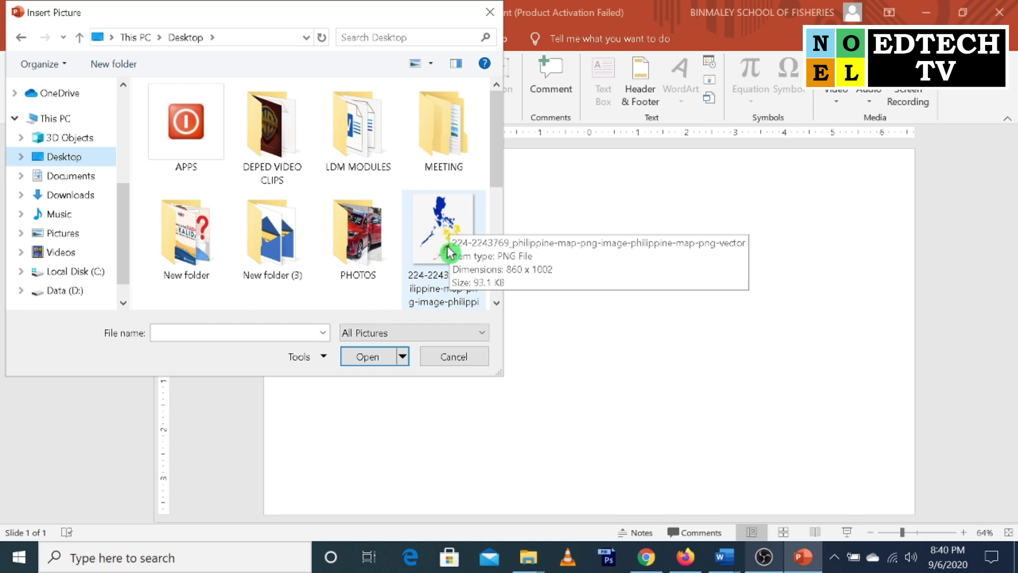
{"action": "left_click", "coordinate": [441, 225]}
{"action": "left_click", "coordinate": [379, 361]}
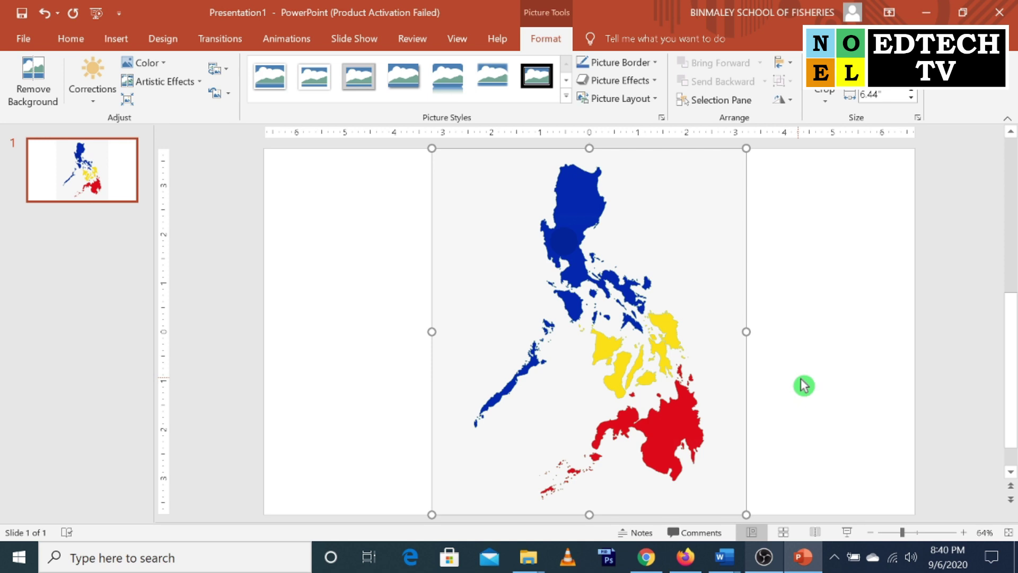
{"action": "left_click", "coordinate": [812, 330]}
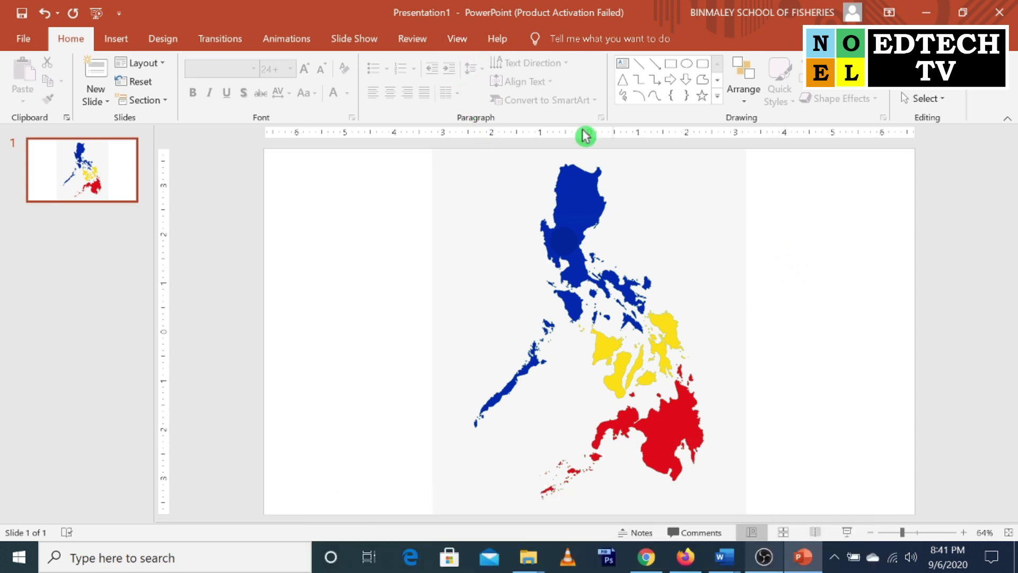
Tick Developer in the Customize the Ribbon options so its tab appears.
{"action": "left_click", "coordinate": [459, 41]}
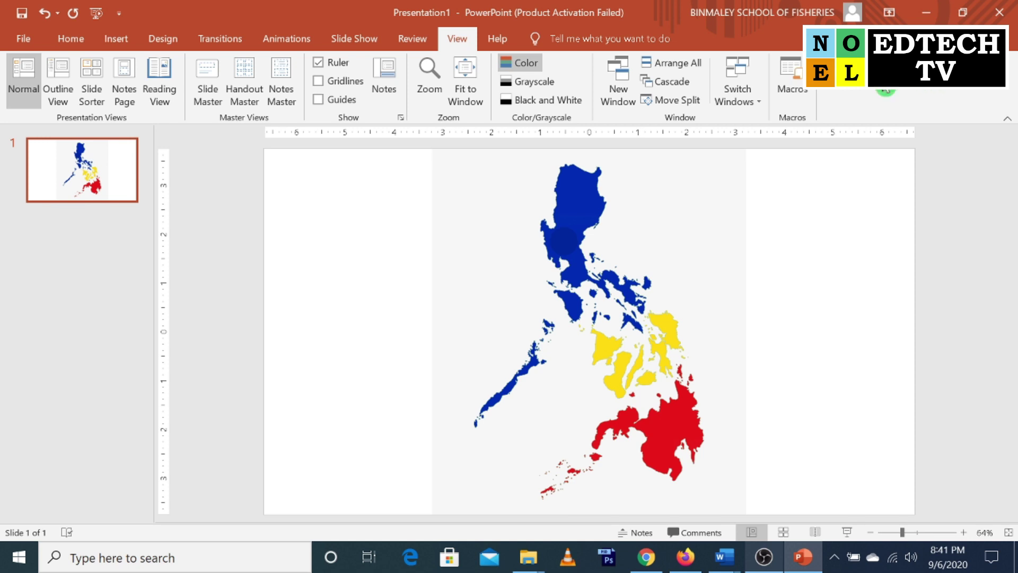
{"action": "right_click", "coordinate": [912, 93]}
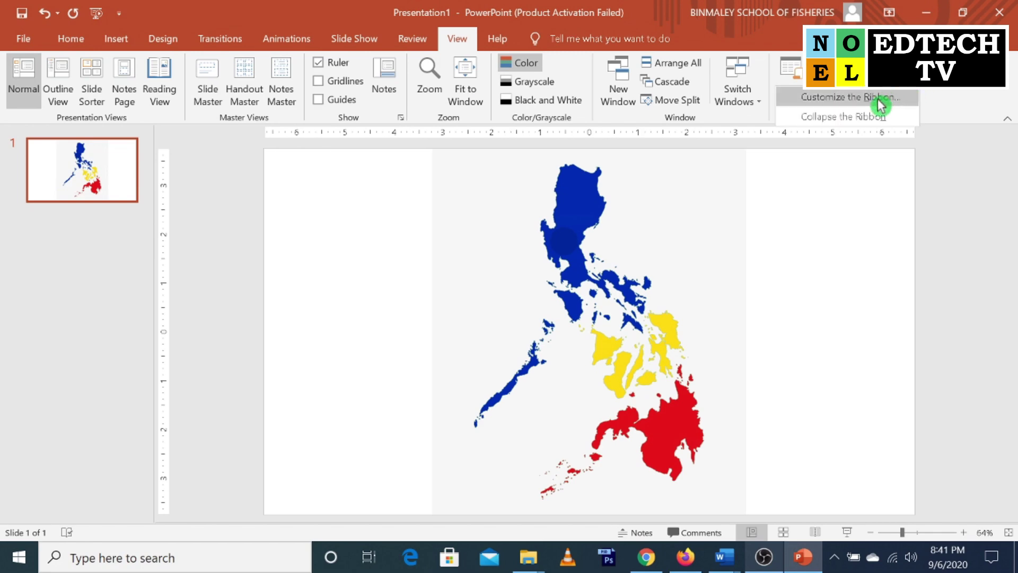
{"action": "left_click", "coordinate": [873, 100]}
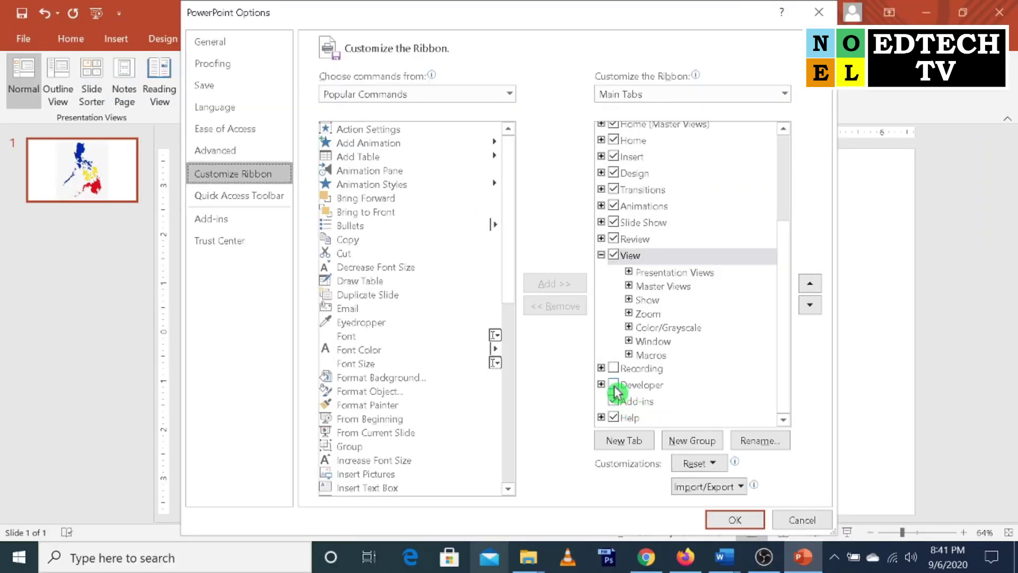
{"action": "left_click", "coordinate": [613, 385]}
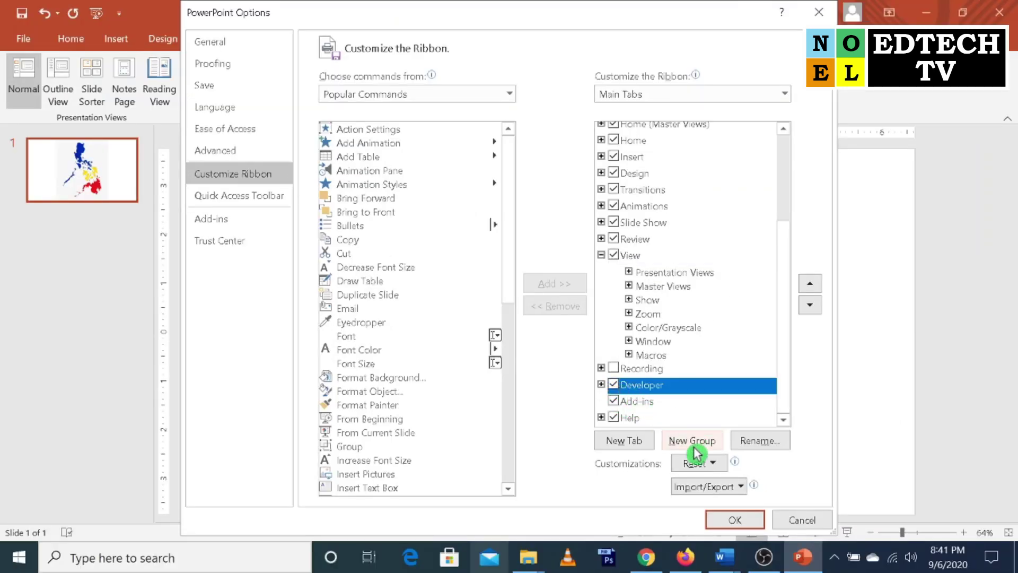
{"action": "left_click", "coordinate": [738, 520]}
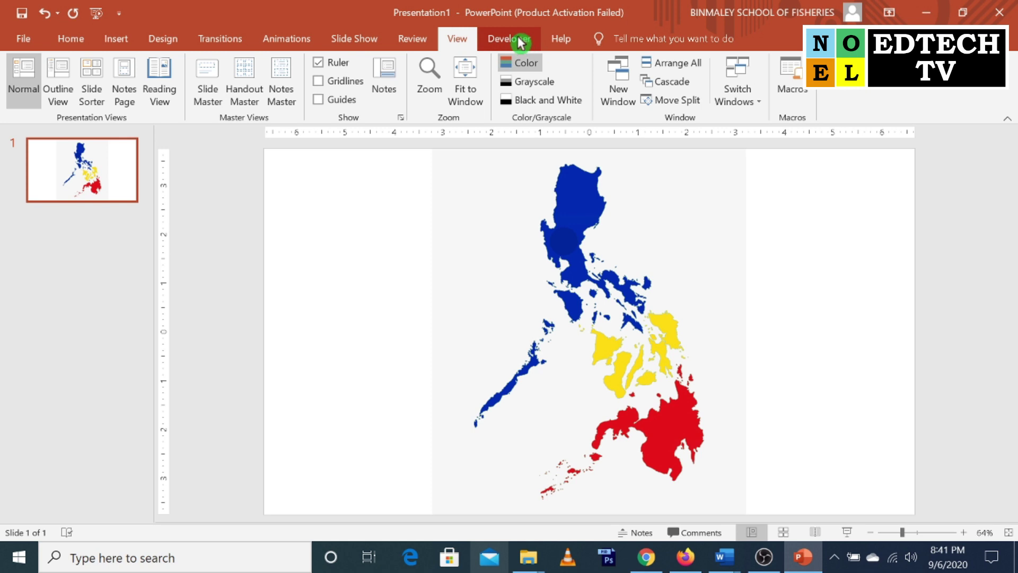
Draw an ActiveX Text Box over the northern map region and open its Properties.
{"action": "left_click", "coordinate": [517, 42]}
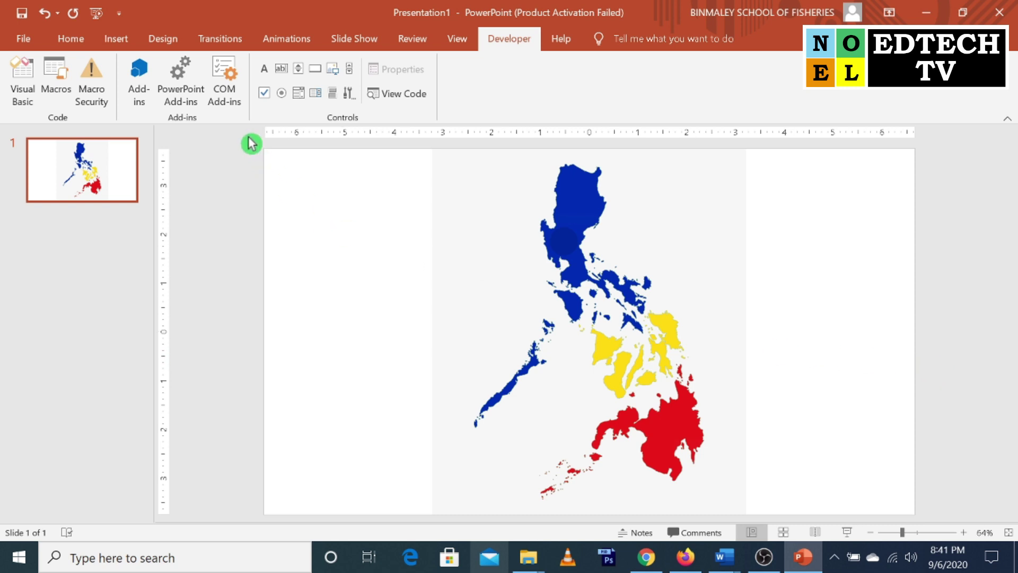
{"action": "left_click", "coordinate": [281, 70]}
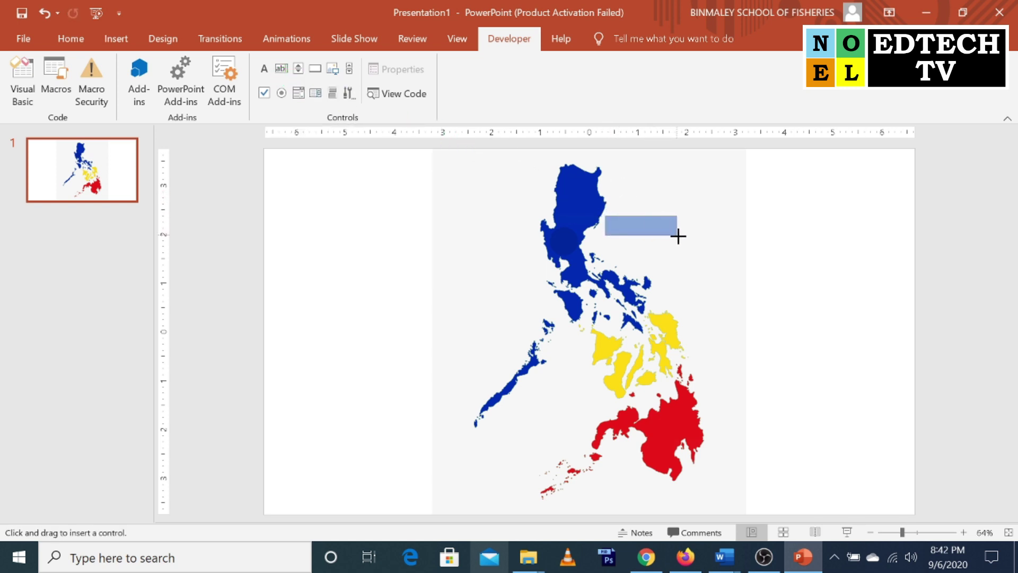
{"action": "left_click_drag", "start_coordinate": [626, 227], "coordinate": [690, 247]}
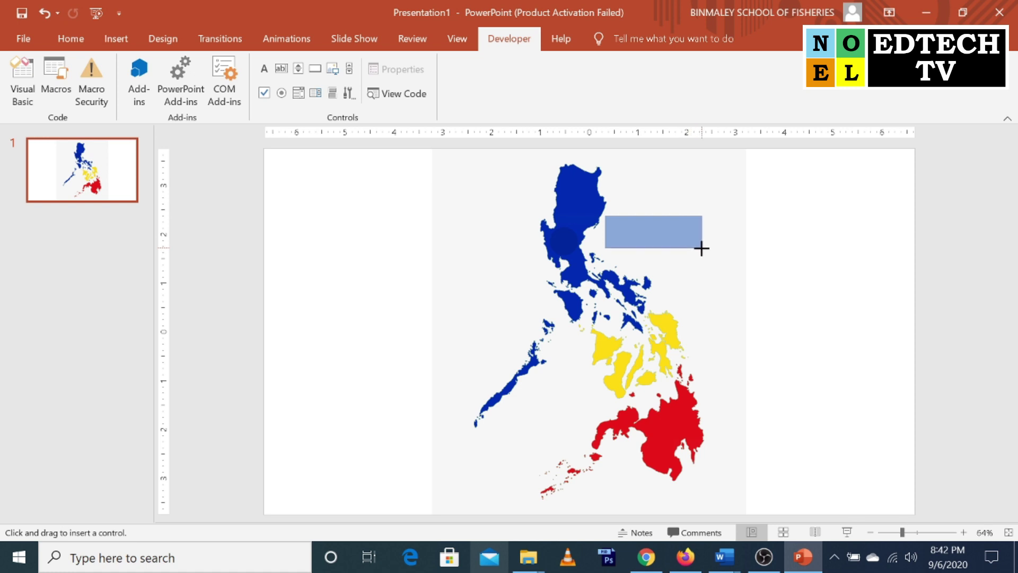
{"action": "left_click_drag", "start_coordinate": [702, 248], "coordinate": [701, 249]}
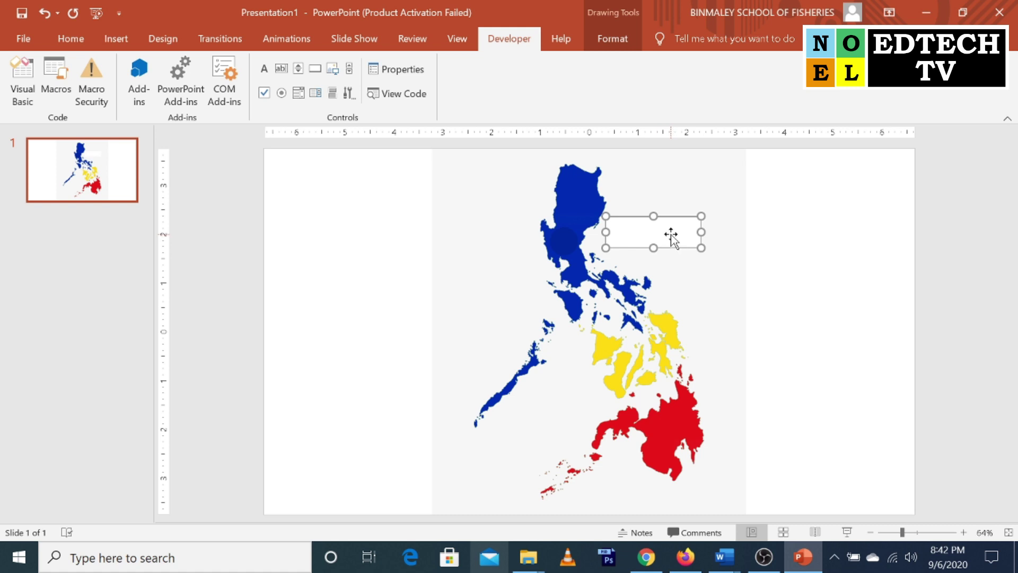
{"action": "left_click", "coordinate": [392, 72]}
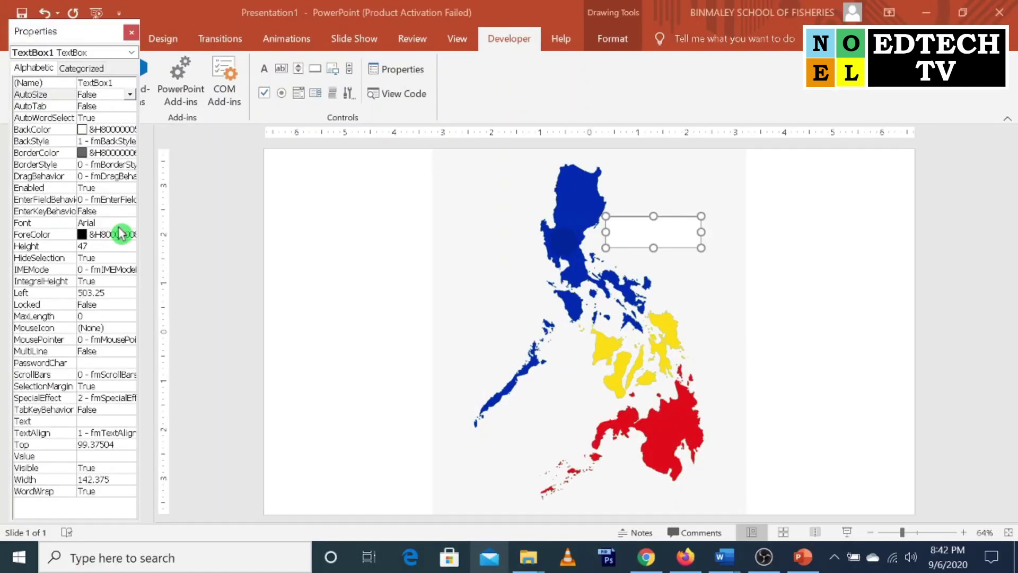
Set TextBox1's font size to 24.
{"action": "left_click", "coordinate": [119, 225]}
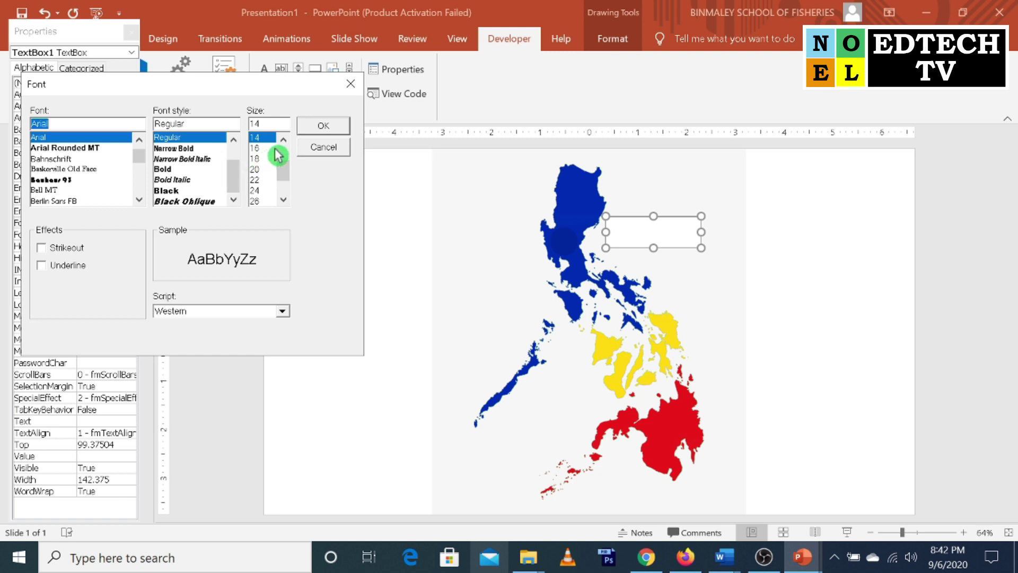
{"action": "left_click_drag", "start_coordinate": [285, 180], "coordinate": [285, 187]}
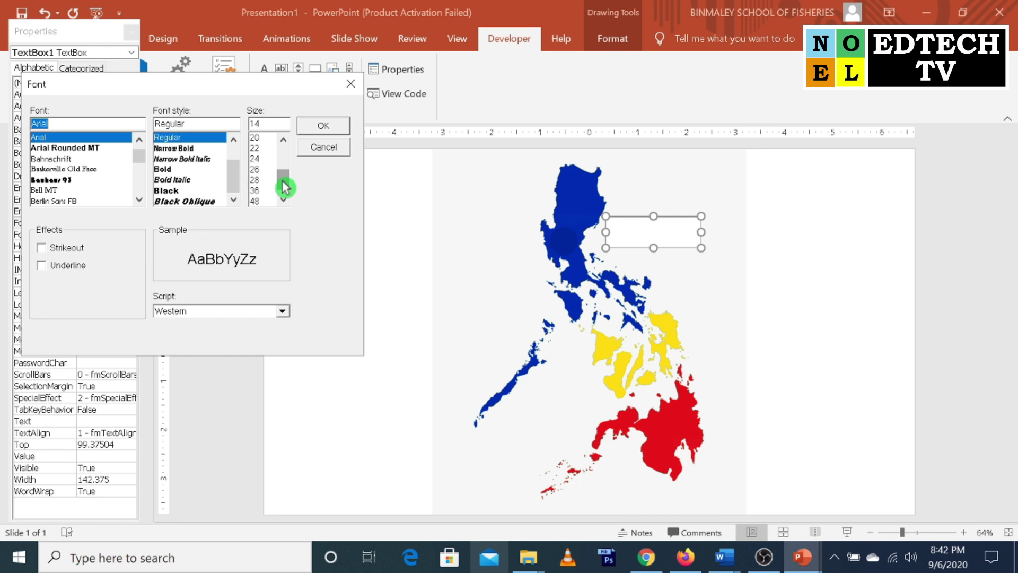
{"action": "left_click_drag", "start_coordinate": [283, 186], "coordinate": [283, 183]}
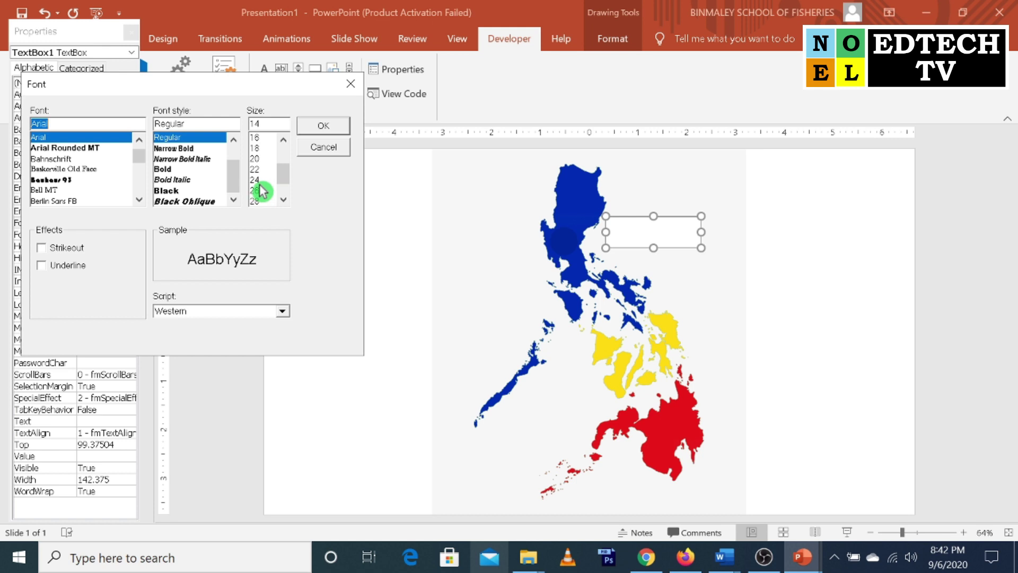
{"action": "left_click", "coordinate": [260, 180]}
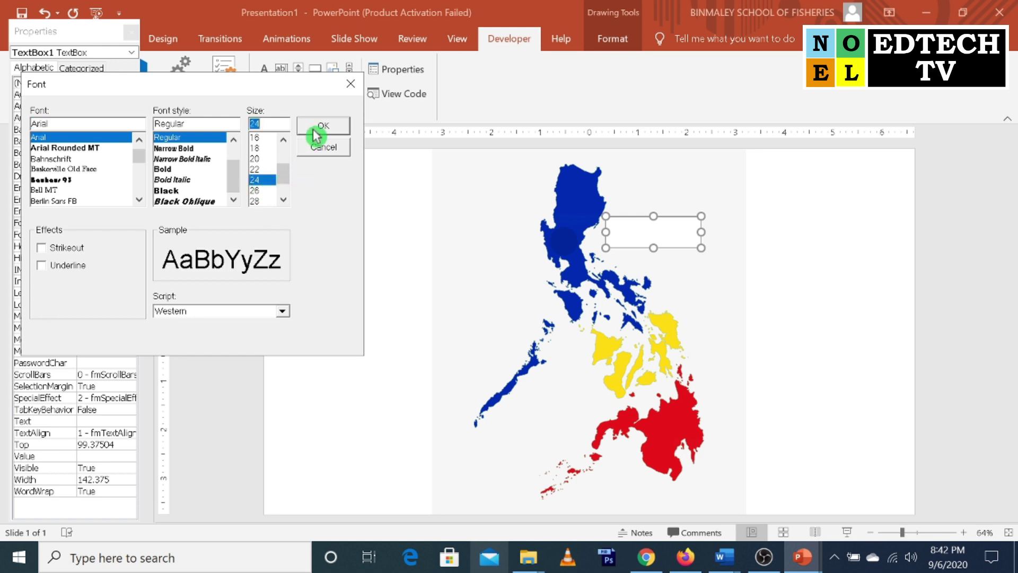
{"action": "left_click", "coordinate": [319, 137]}
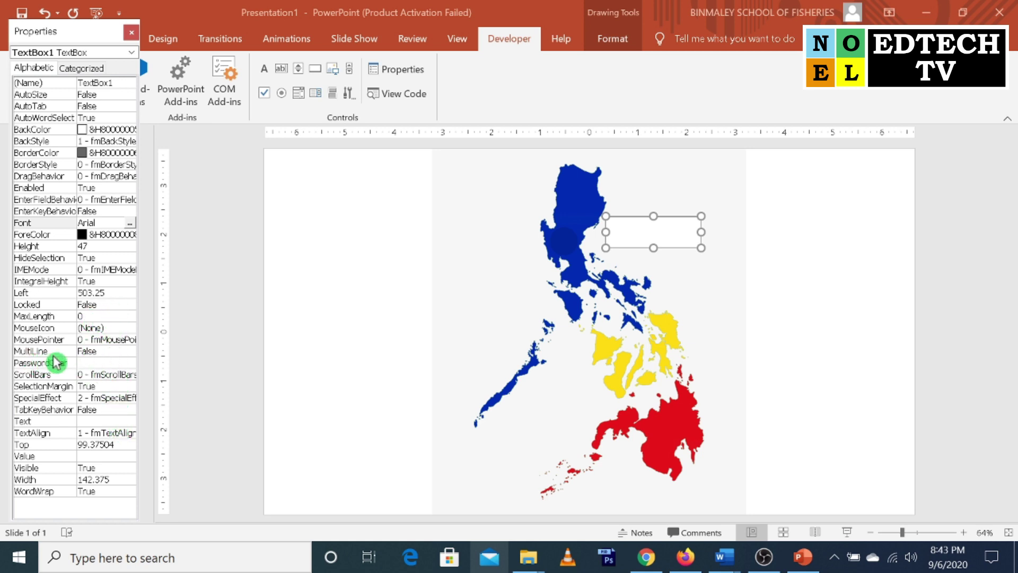
Set TextBox1's MultiLine property to True and close the Properties list.
{"action": "left_click", "coordinate": [106, 352]}
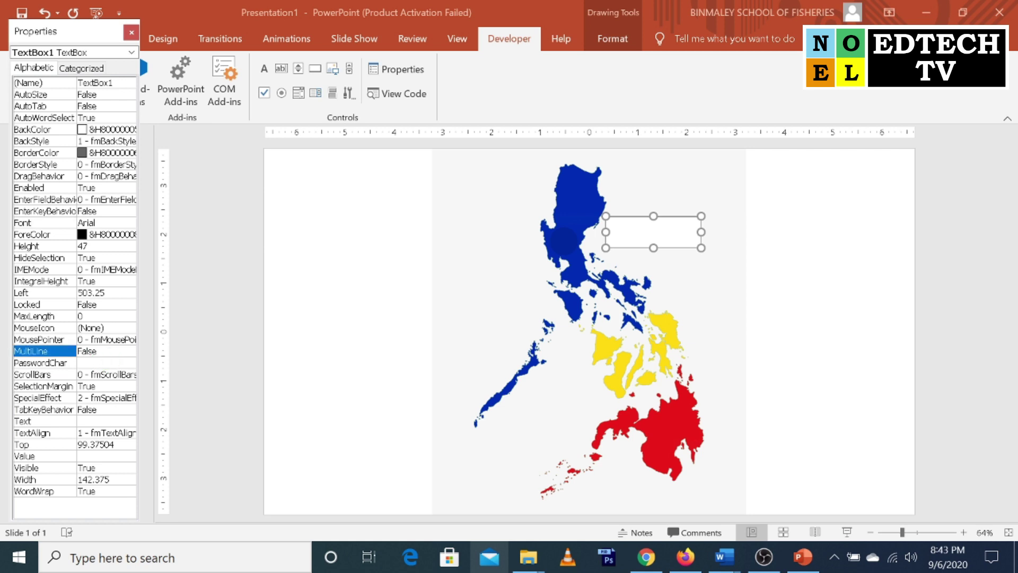
{"action": "left_click", "coordinate": [132, 352]}
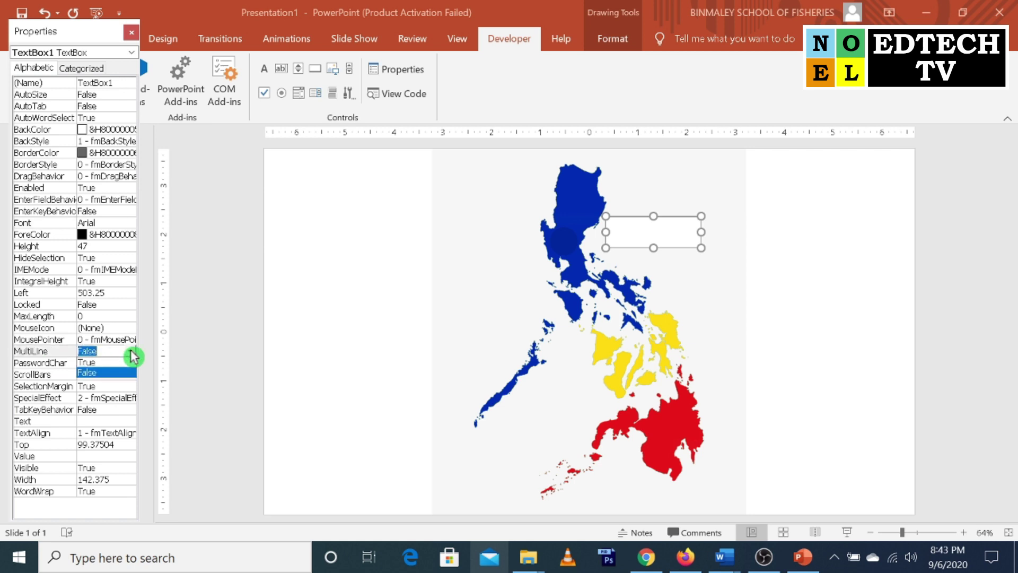
{"action": "left_click", "coordinate": [114, 363]}
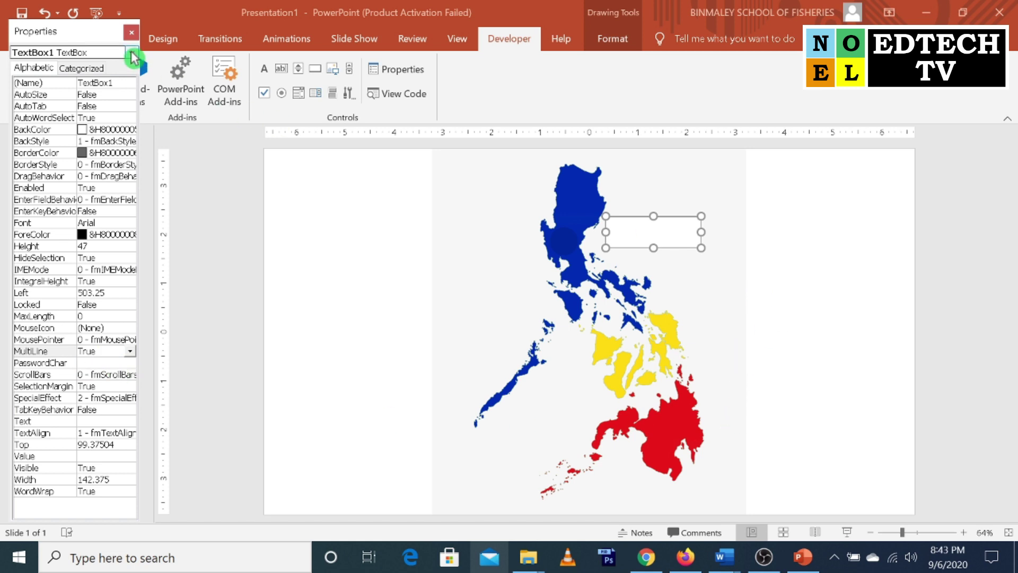
{"action": "left_click", "coordinate": [131, 33]}
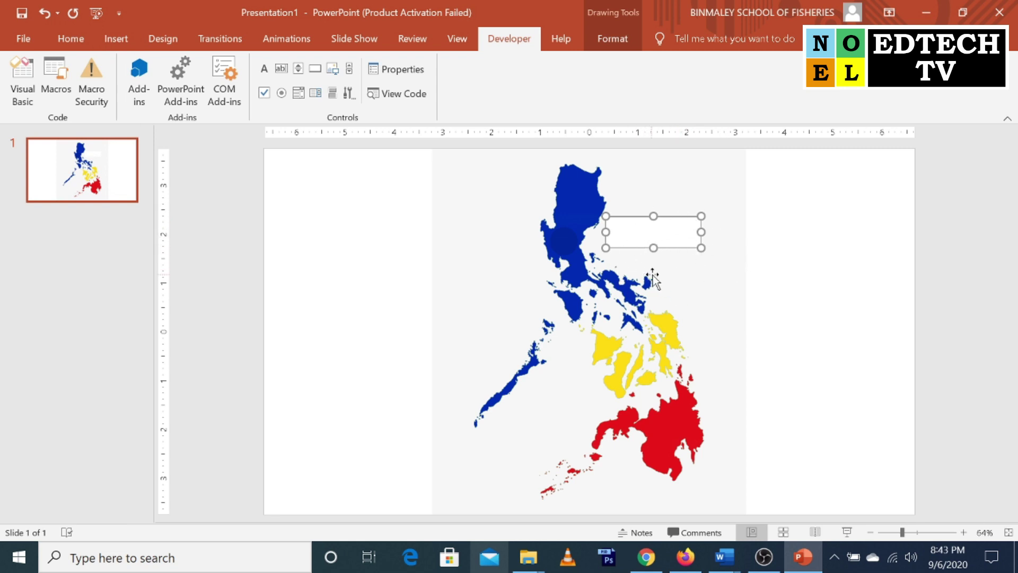
Move the text boxes into place beside the yellow and red map regions.
{"action": "left_click_drag", "start_coordinate": [667, 287], "coordinate": [700, 284]}
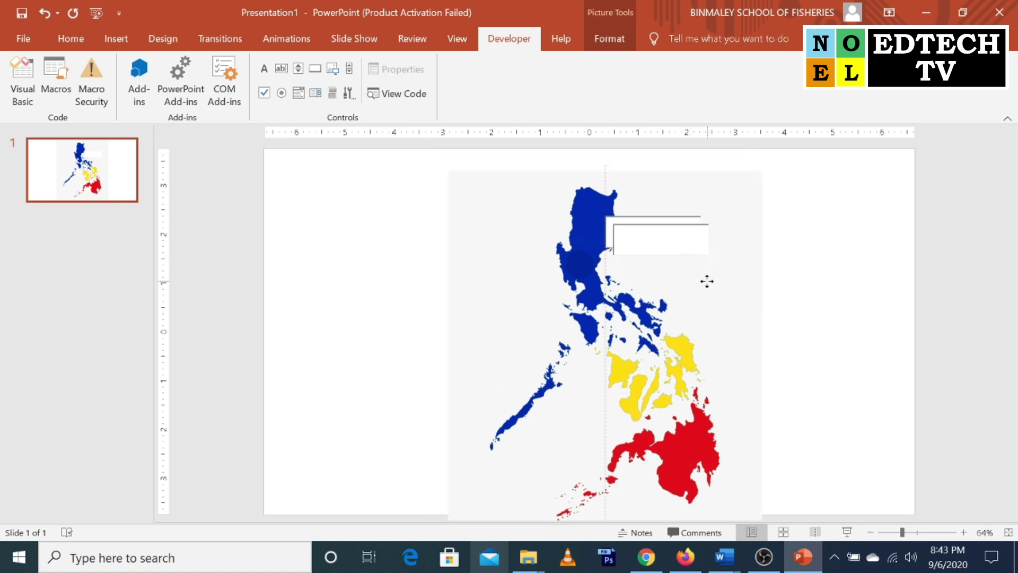
{"action": "left_click", "coordinate": [707, 282]}
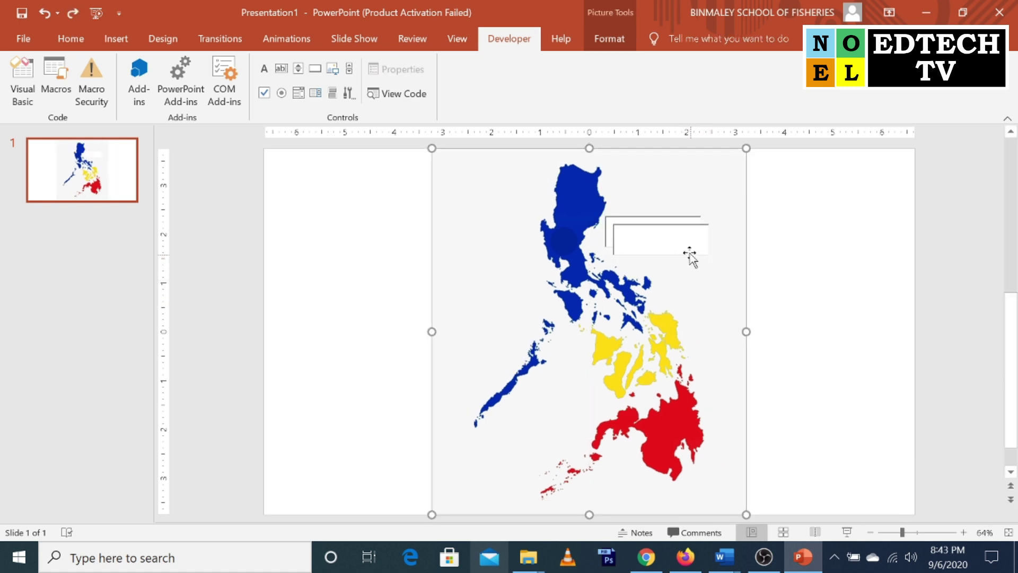
{"action": "mouse_move", "coordinate": [690, 226]}
{"action": "left_mouse_down"}
{"action": "mouse_move", "coordinate": [782, 339]}
{"action": "mouse_move", "coordinate": [789, 480]}
{"action": "mouse_move", "coordinate": [635, 486]}
{"action": "mouse_move", "coordinate": [673, 474]}
{"action": "left_mouse_up"}
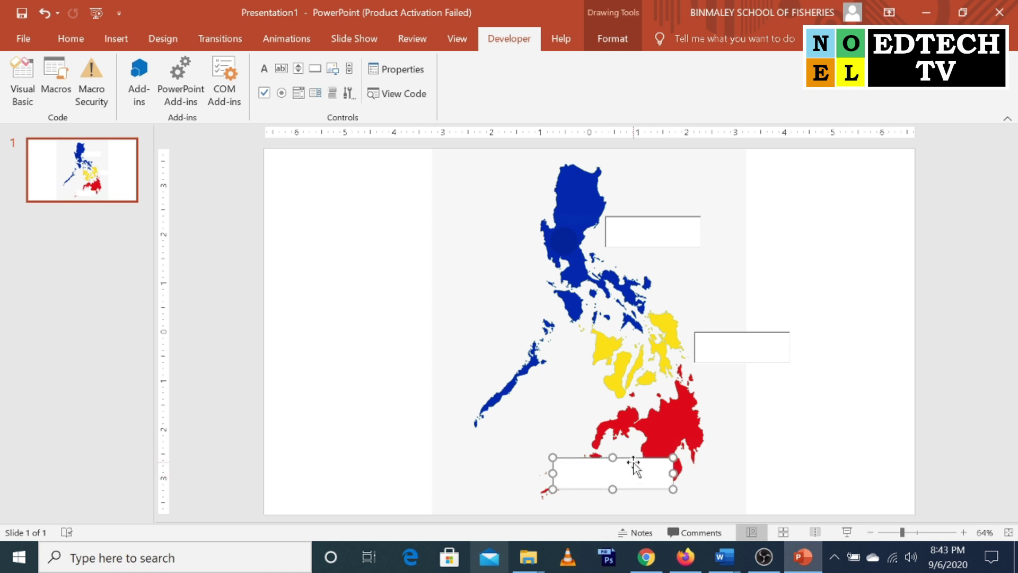
Set the bottom text box's font to Arial and close its Properties.
{"action": "left_click", "coordinate": [397, 70]}
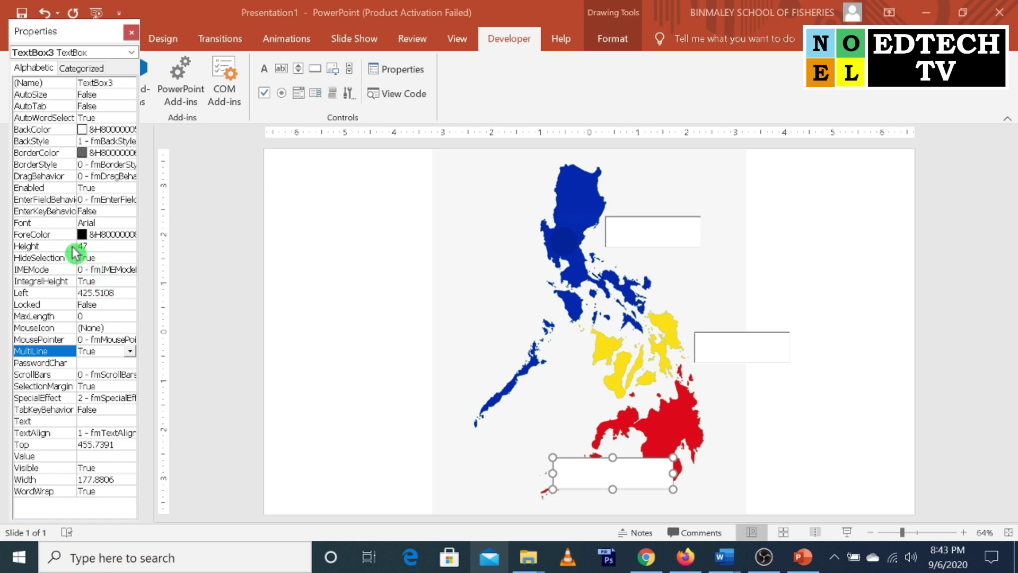
{"action": "left_click", "coordinate": [93, 224]}
{"action": "left_click", "coordinate": [130, 223]}
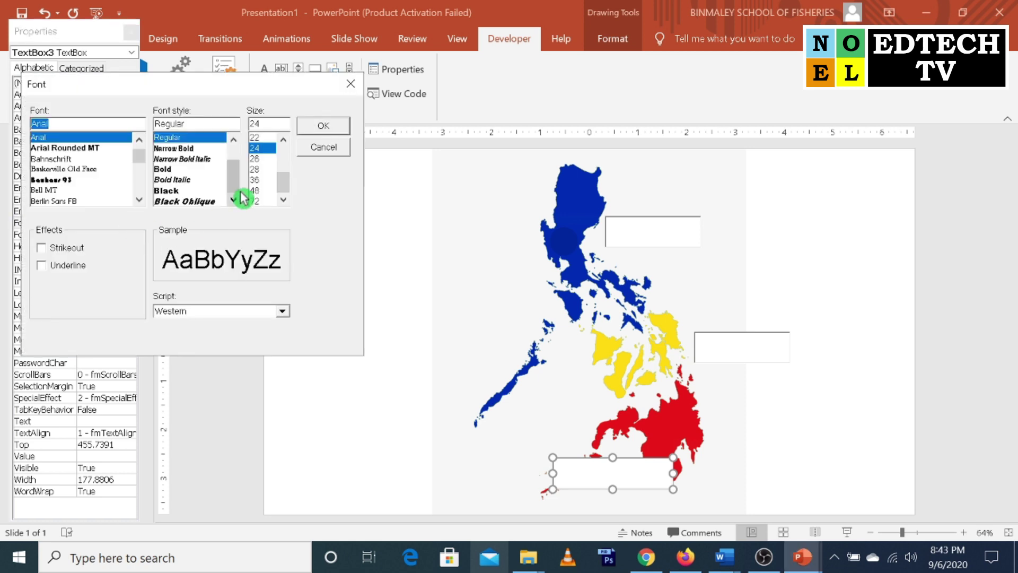
{"action": "left_click", "coordinate": [324, 126]}
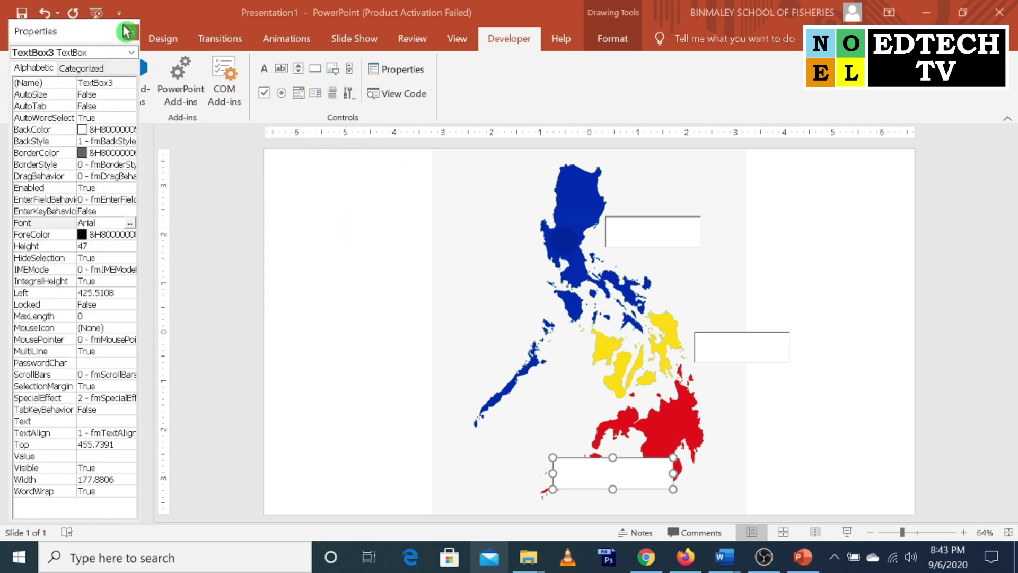
{"action": "left_click", "coordinate": [135, 33]}
{"action": "left_click", "coordinate": [843, 371]}
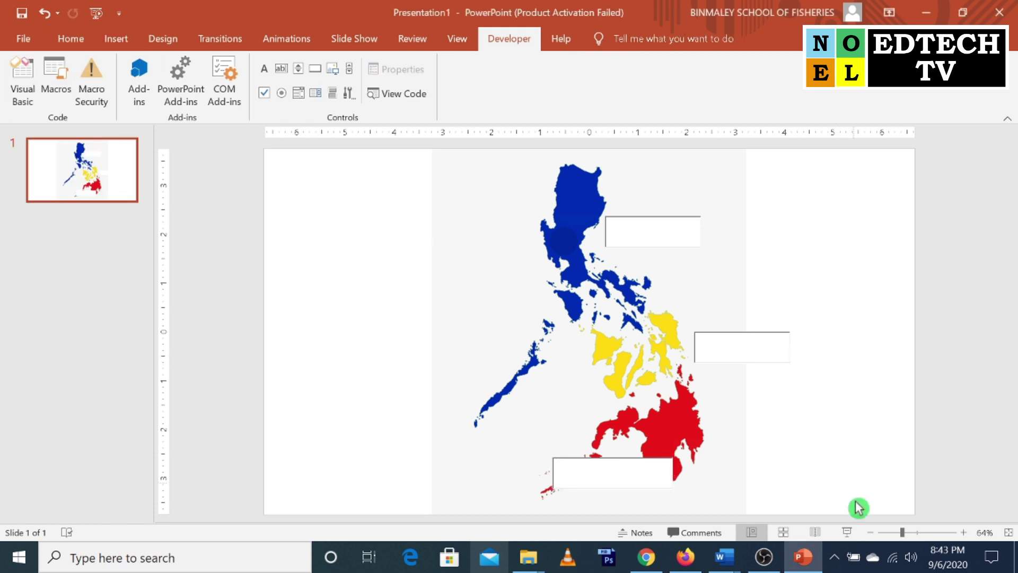
Start the slide show from the status bar, type Luzon, Visayas and Mindanao into the map boxes, and exit.
{"action": "left_click", "coordinate": [850, 534]}
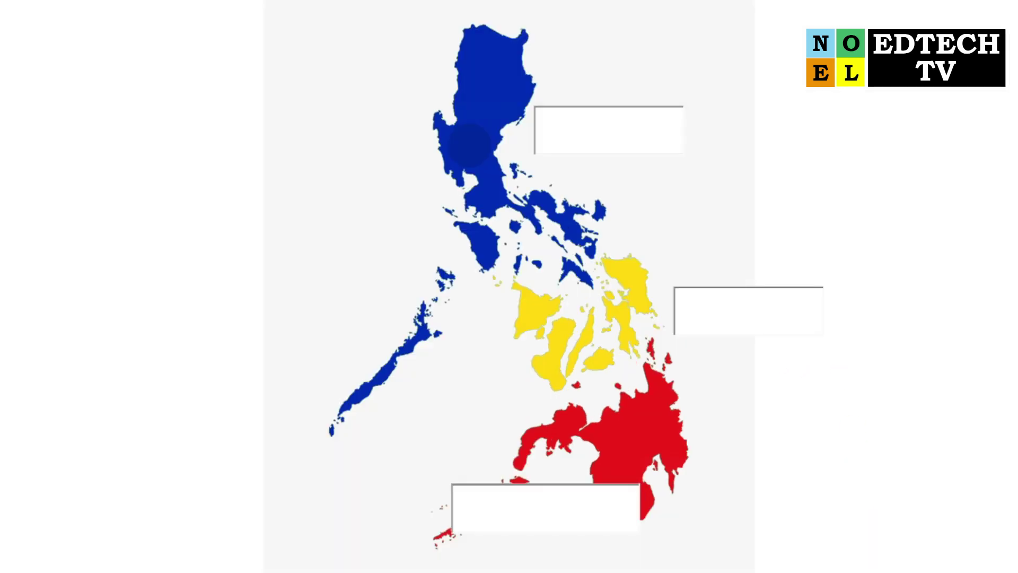
{"action": "left_click", "coordinate": [591, 140]}
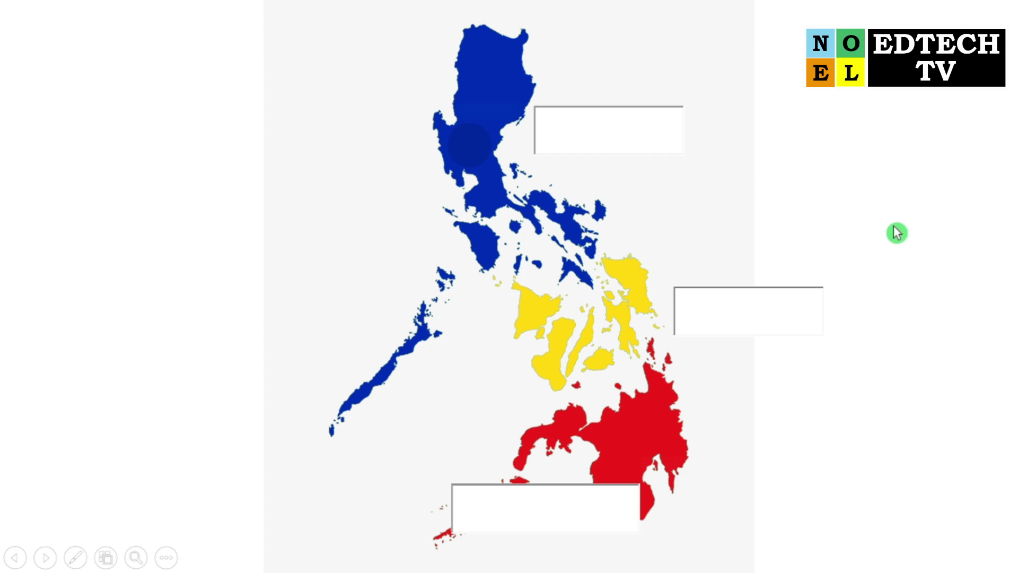
{"action": "type", "text": "Luzon"}
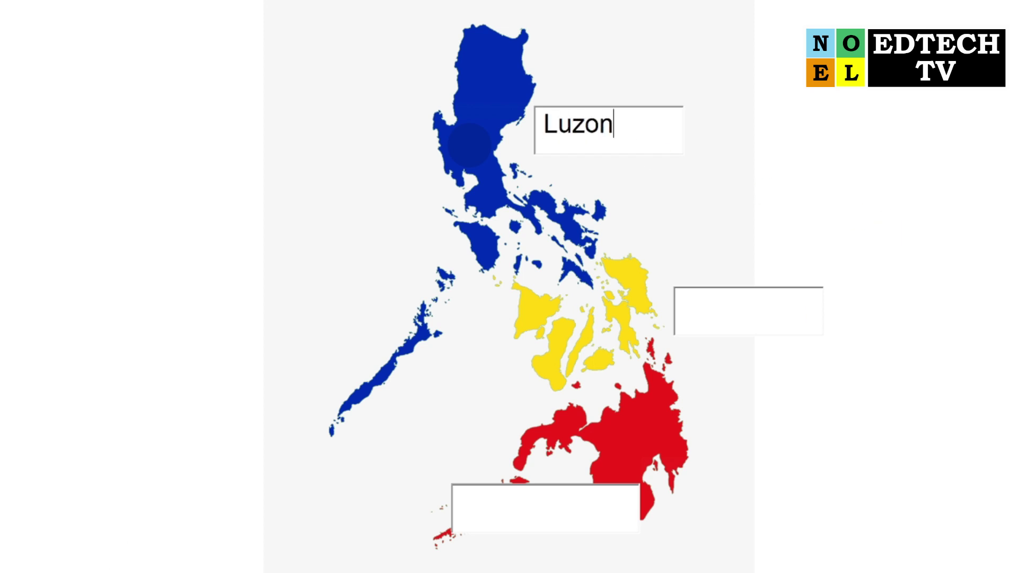
{"action": "left_click", "coordinate": [737, 312]}
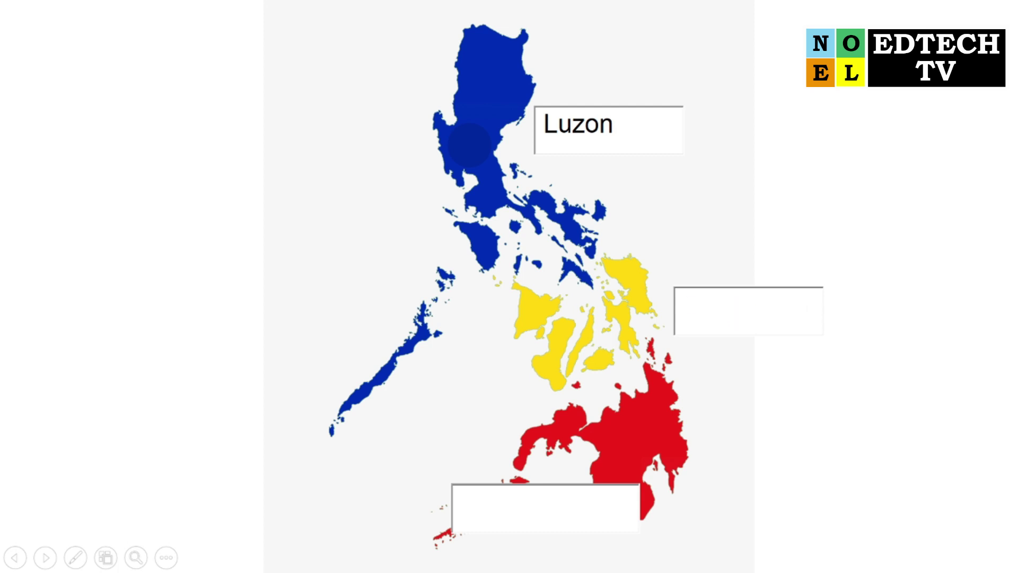
{"action": "type", "text": "Visa"}
{"action": "type", "text": "ysa"}
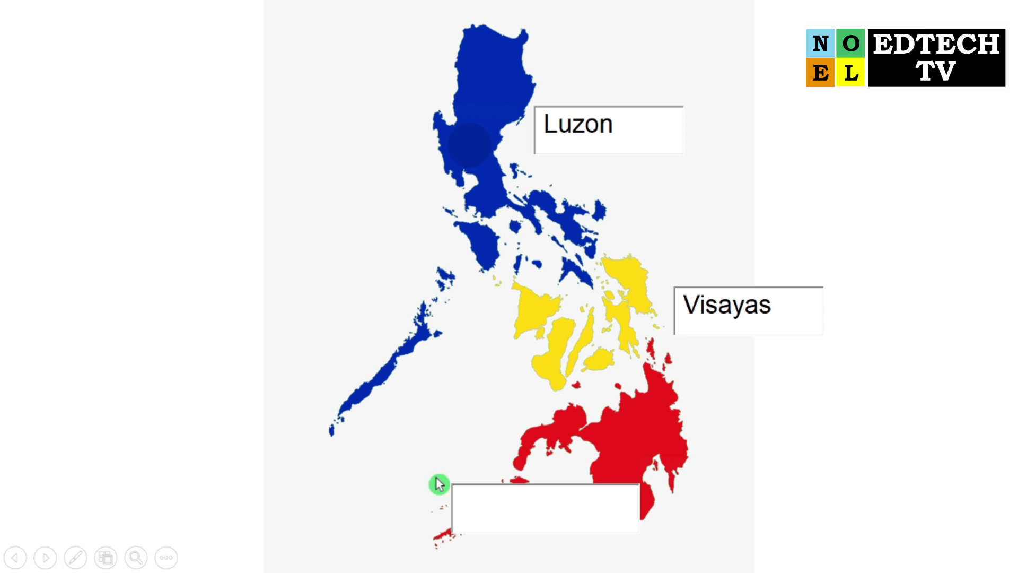
{"action": "type", "text": "Mindanao"}
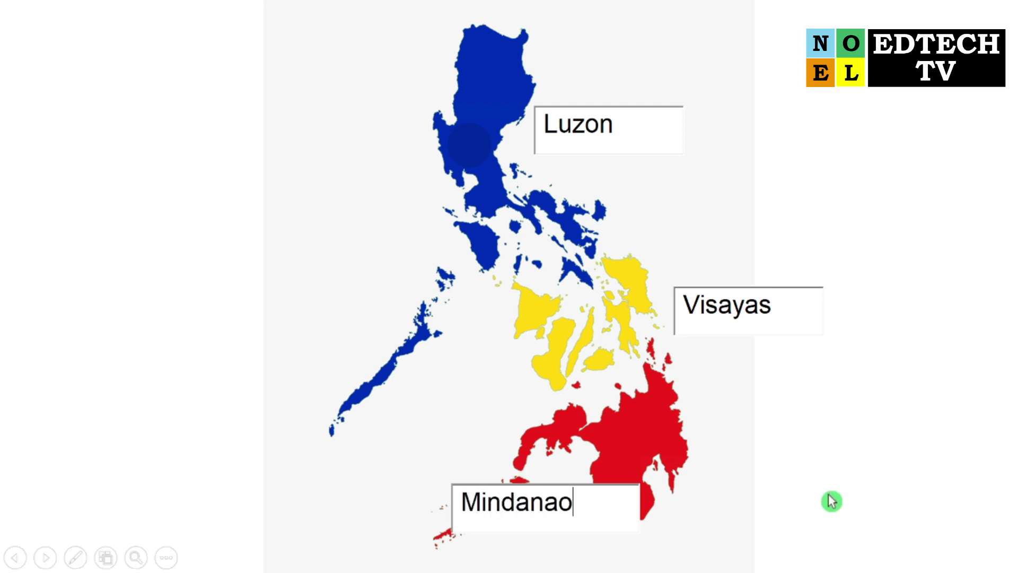
{"action": "left_click", "coordinate": [872, 442]}
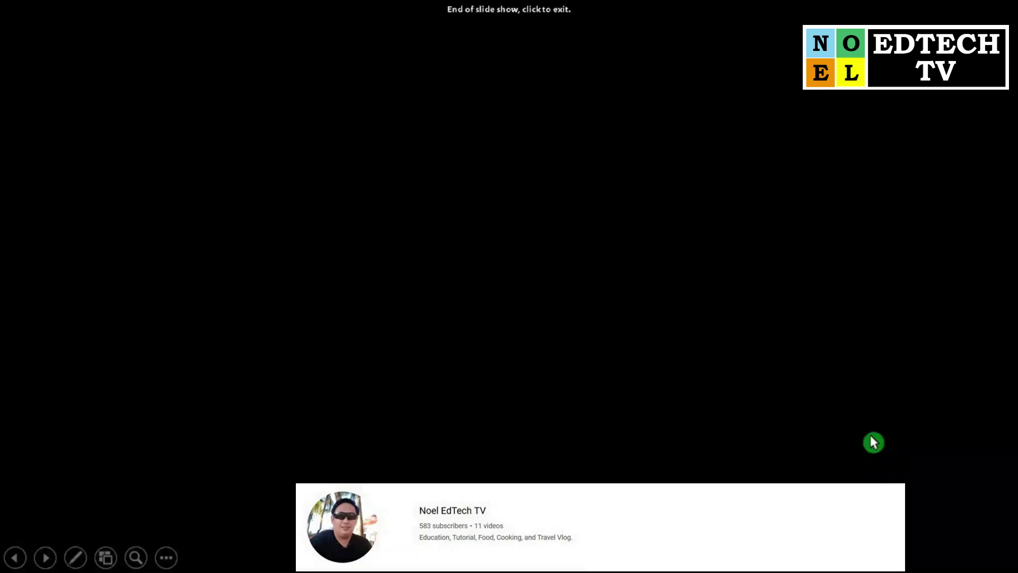
{"action": "left_click", "coordinate": [875, 444]}
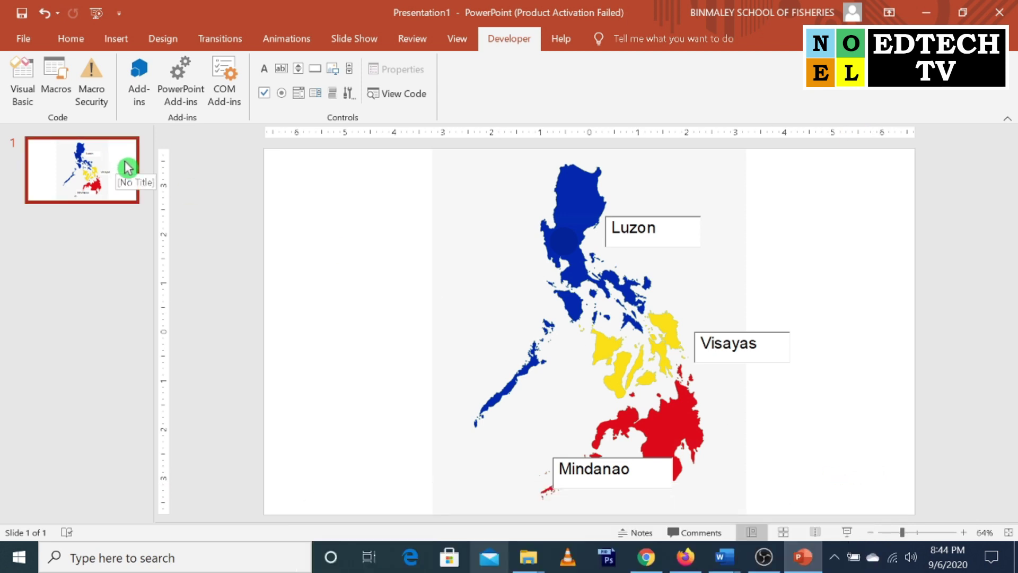
Add a blank second slide with a text box reading 'Definition of Computer'.
{"action": "left_click", "coordinate": [73, 36]}
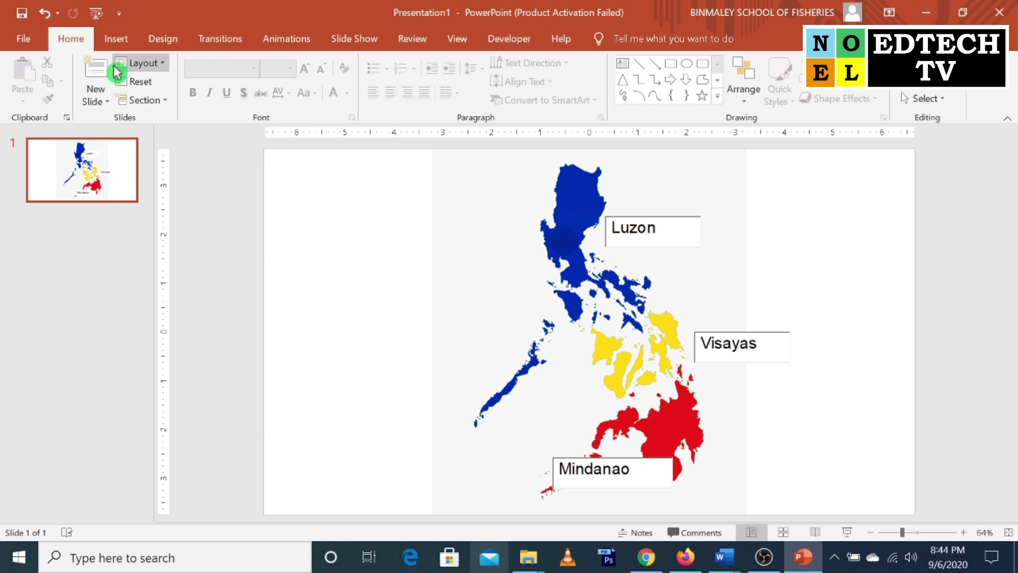
{"action": "left_click", "coordinate": [101, 100]}
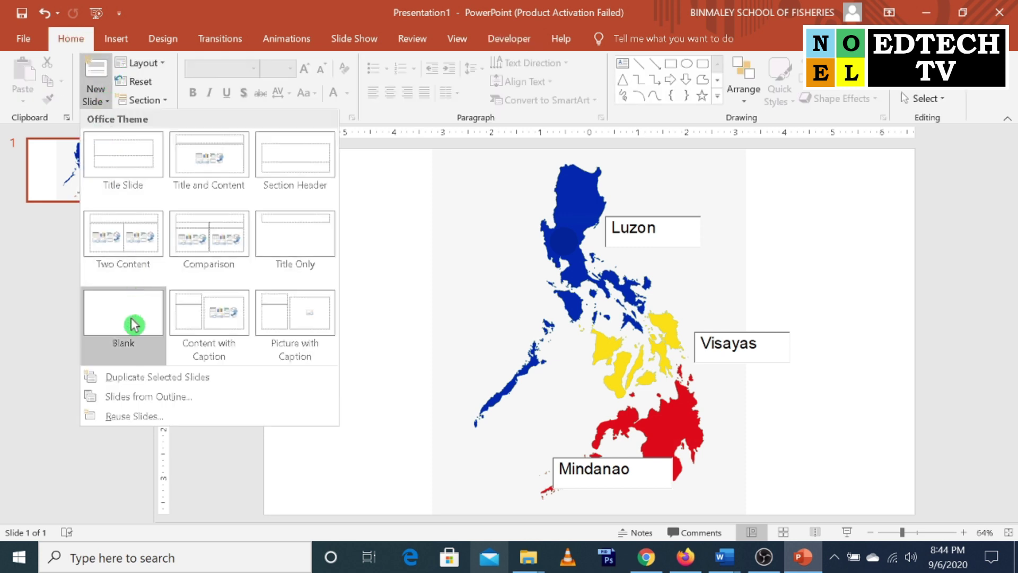
{"action": "left_click", "coordinate": [136, 325]}
{"action": "left_click", "coordinate": [622, 63]}
{"action": "left_click", "coordinate": [350, 211]}
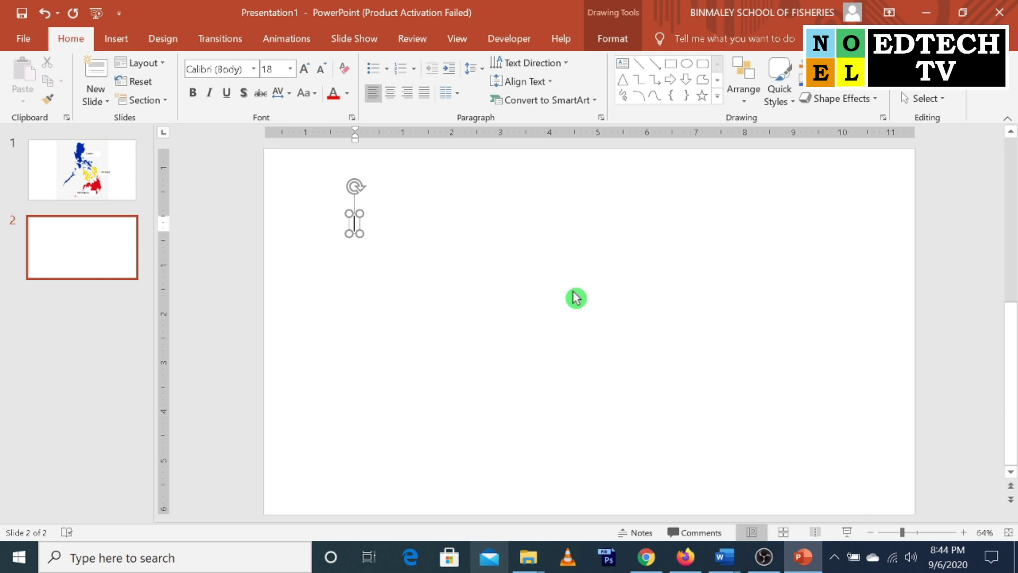
{"action": "type", "text": "Definiti"}
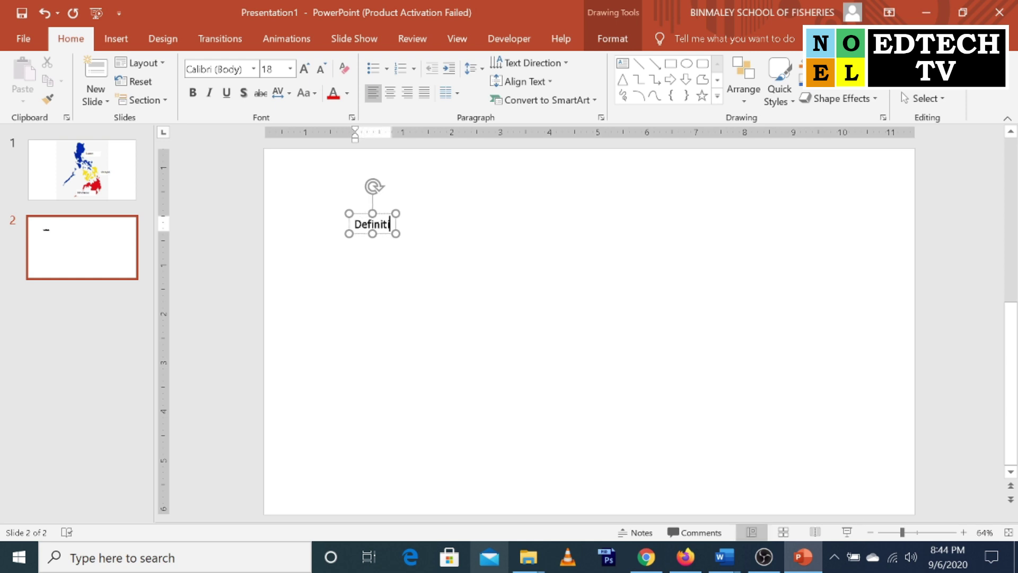
{"action": "type", "text": "on of Computer"}
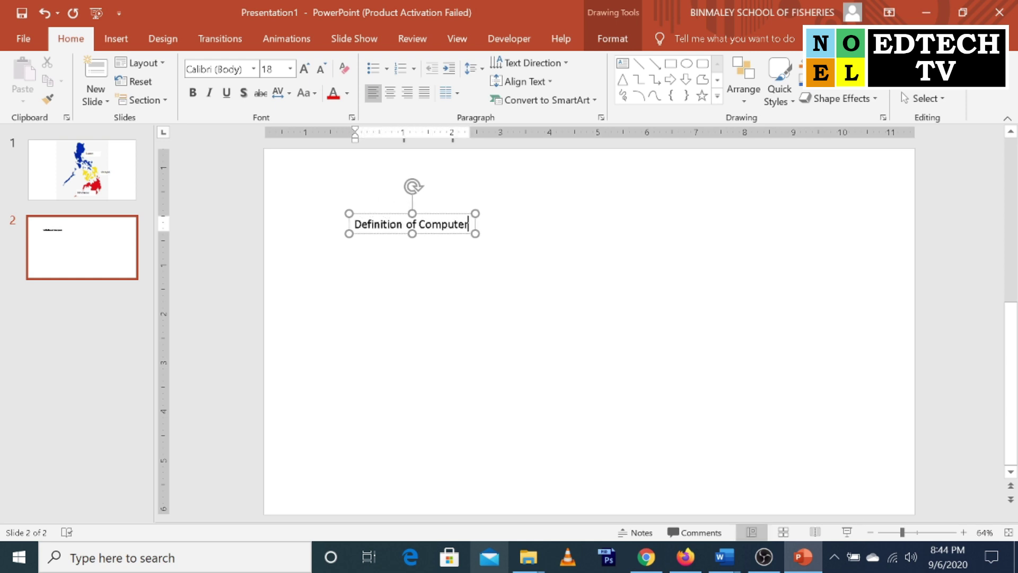
Make the heading bold 36 pt at the top-left, and add an empty text box below it.
{"action": "left_click_drag", "start_coordinate": [450, 212], "coordinate": [403, 181]}
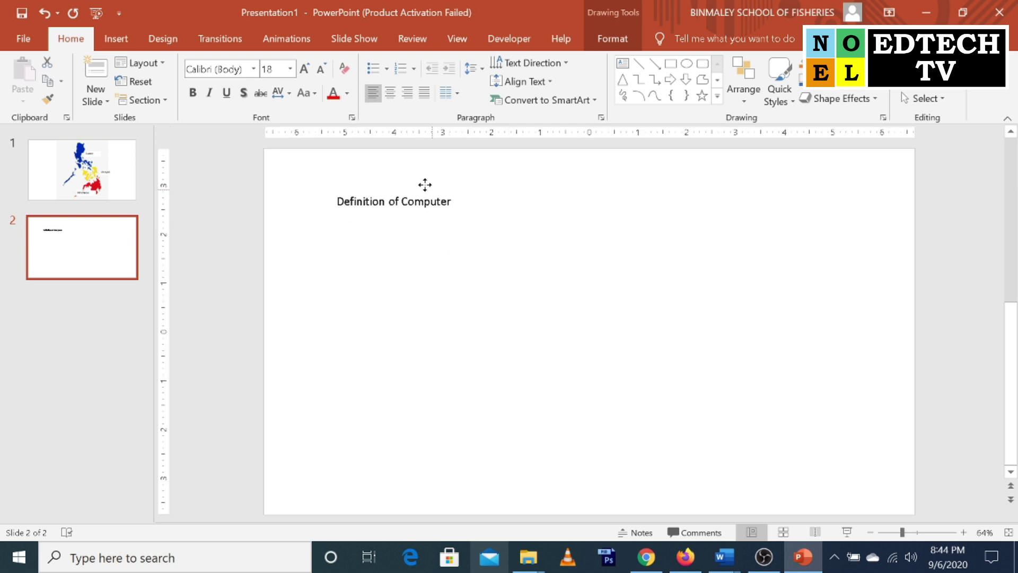
{"action": "left_click", "coordinate": [192, 94]}
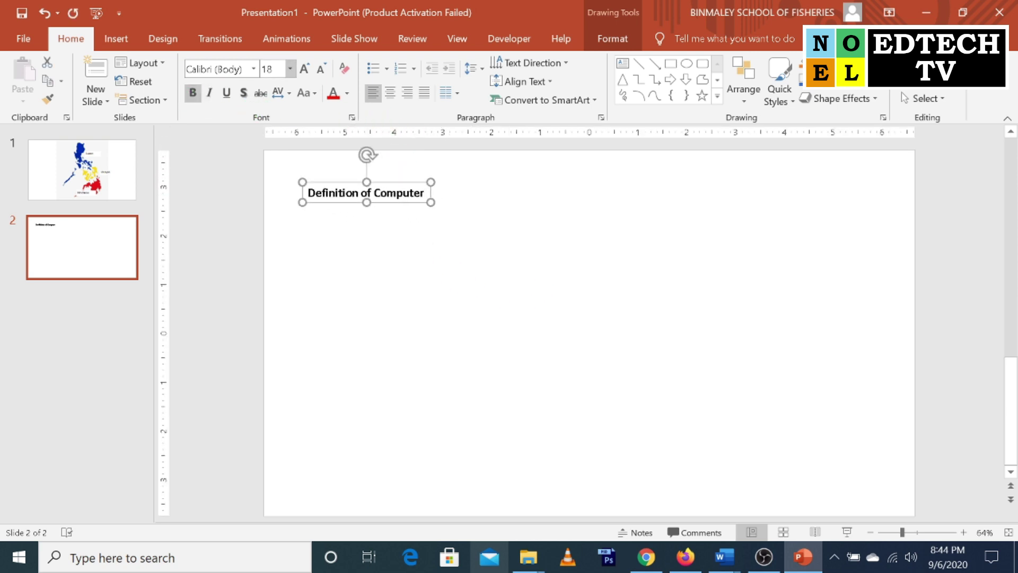
{"action": "left_click", "coordinate": [291, 69]}
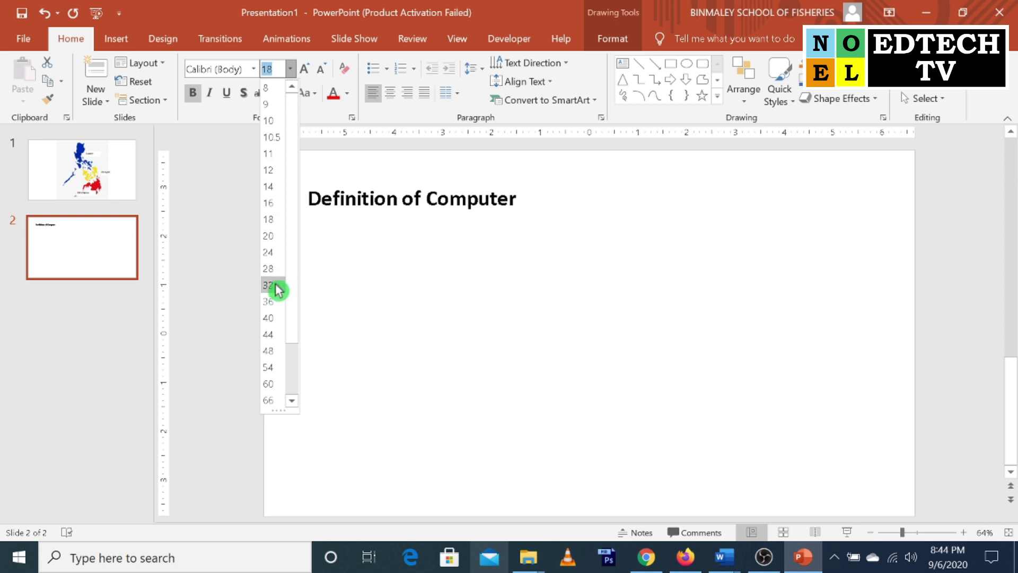
{"action": "left_click", "coordinate": [276, 301]}
{"action": "left_click_drag", "start_coordinate": [409, 223], "coordinate": [392, 221]}
{"action": "left_click", "coordinate": [448, 357]}
{"action": "left_click", "coordinate": [622, 64]}
{"action": "left_click", "coordinate": [381, 305]}
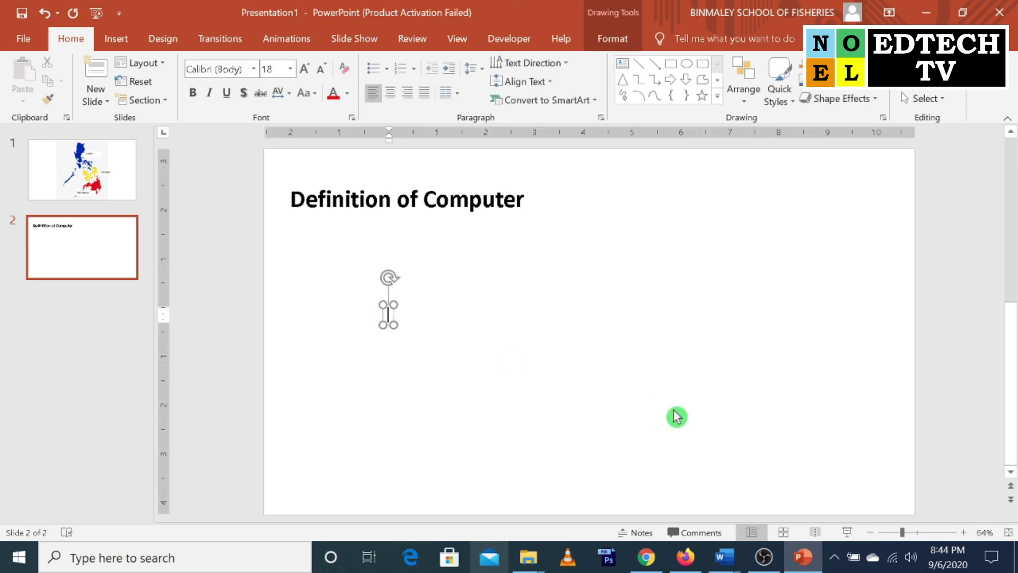
Enter 'Is a machine that can count.' at 54 pt, move it up, and show the Developer tab.
{"action": "type", "text": "Is"}
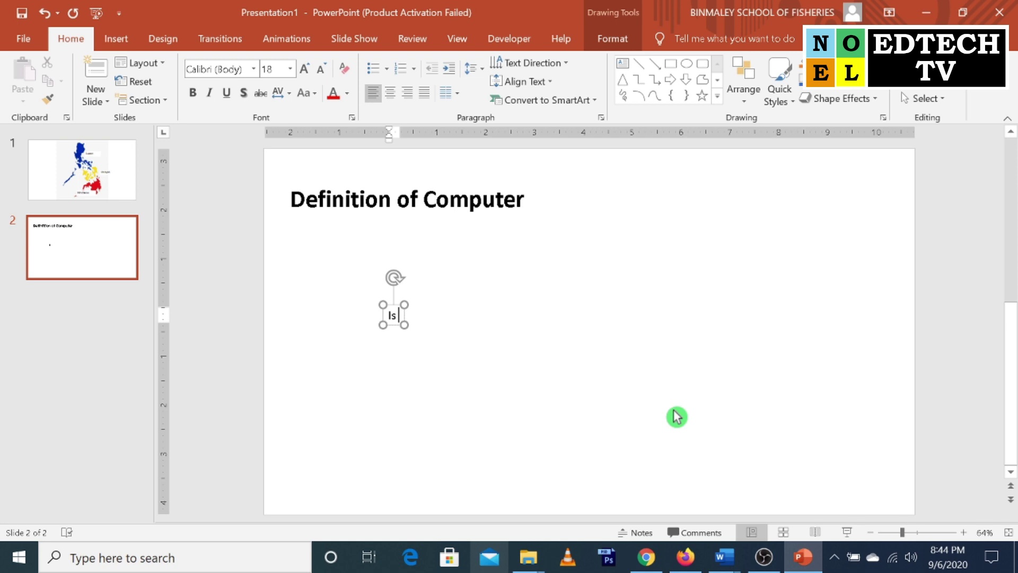
{"action": "type", "text": " a machine that can count"}
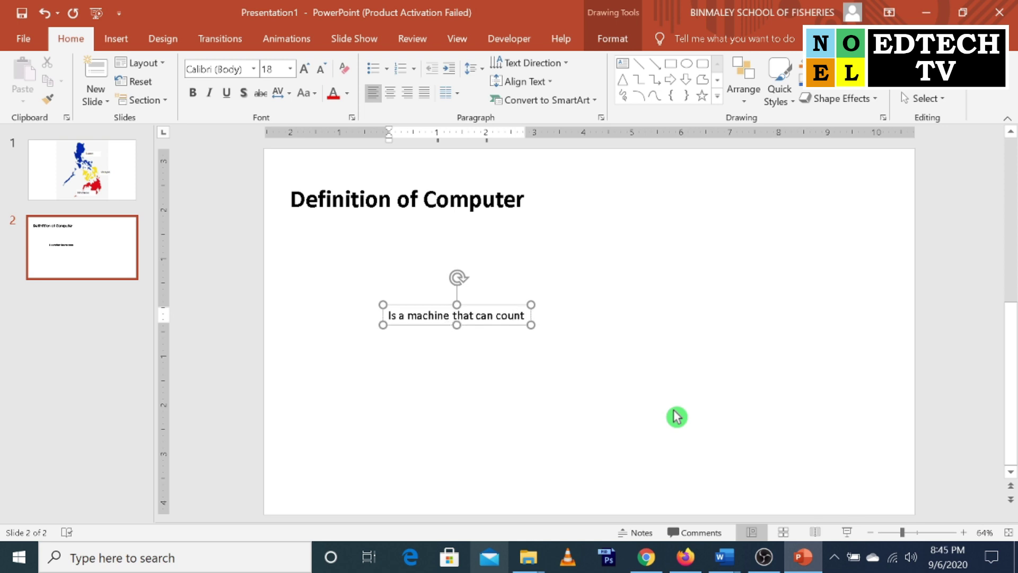
{"action": "type", "text": "."}
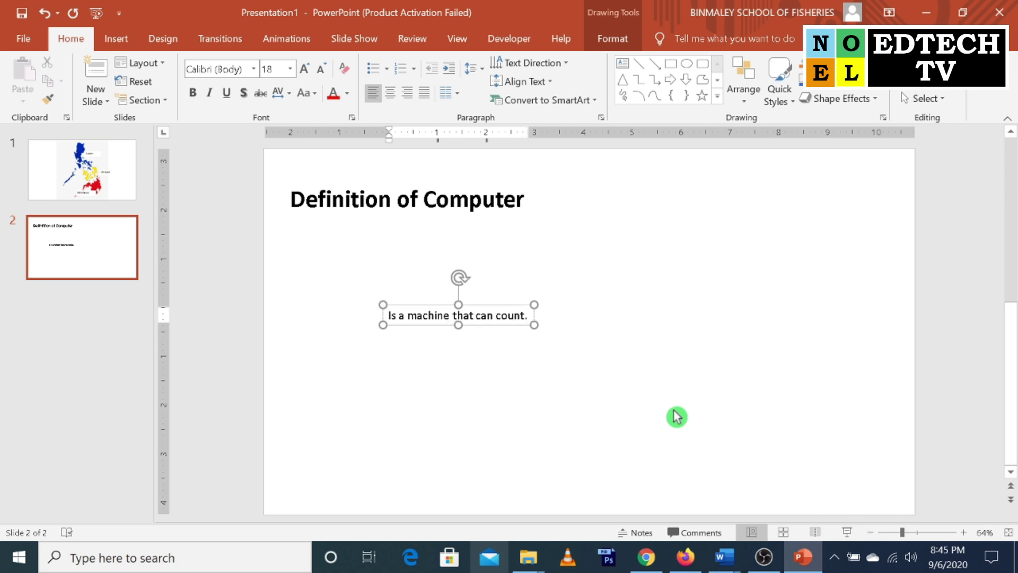
{"action": "left_click", "coordinate": [486, 305]}
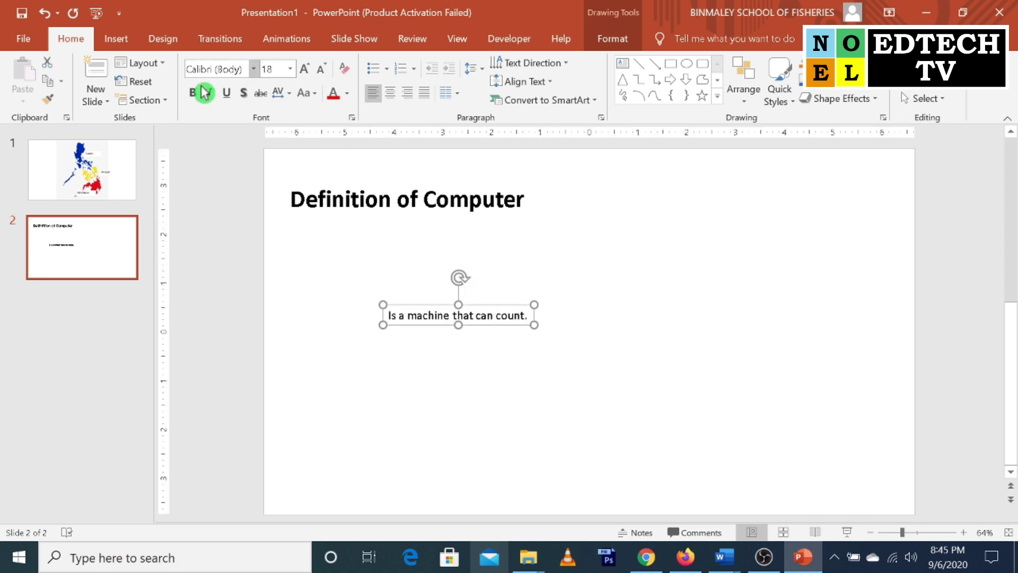
{"action": "left_click", "coordinate": [290, 68]}
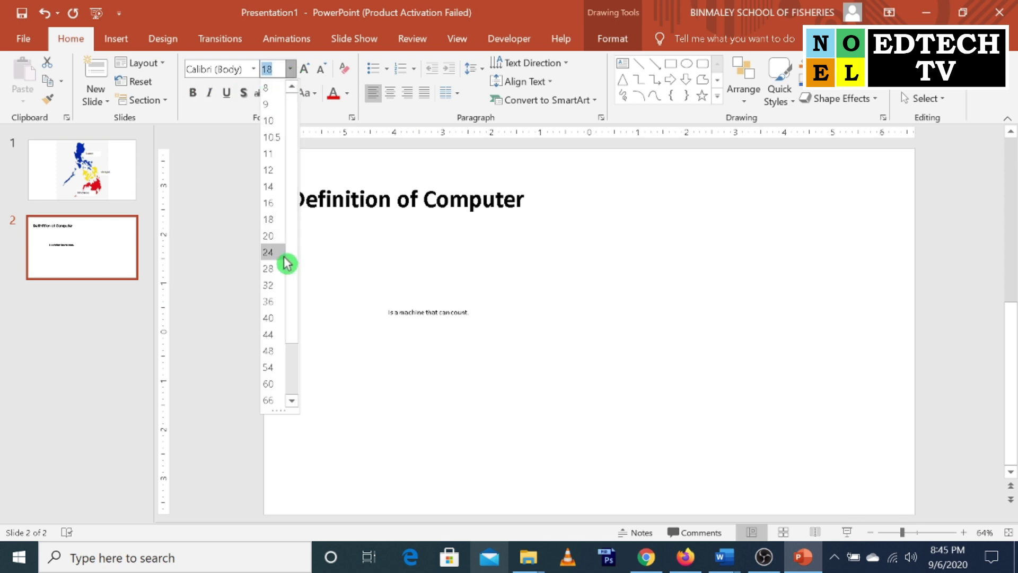
{"action": "left_click", "coordinate": [269, 367]}
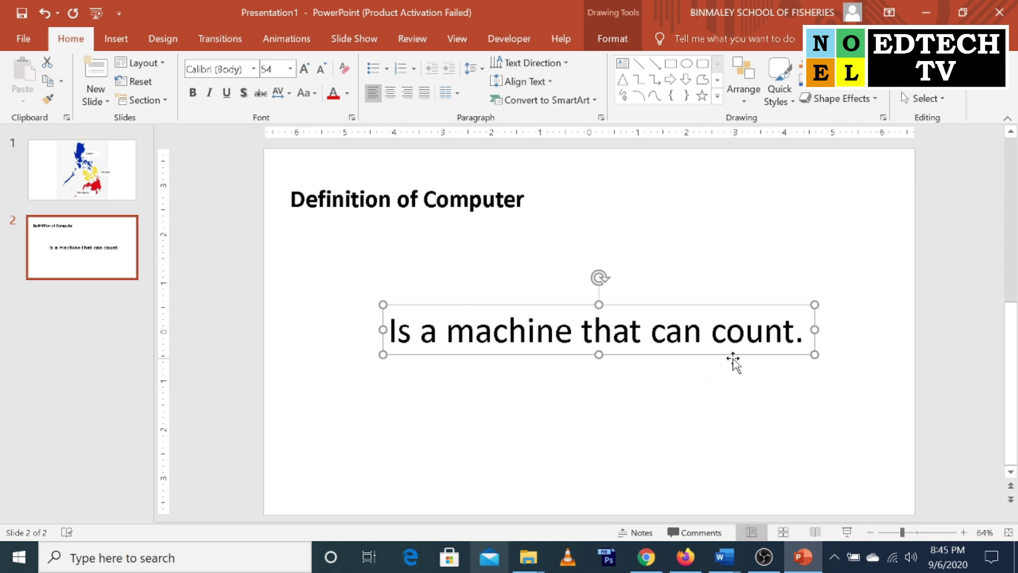
{"action": "left_click_drag", "start_coordinate": [699, 311], "coordinate": [698, 281]}
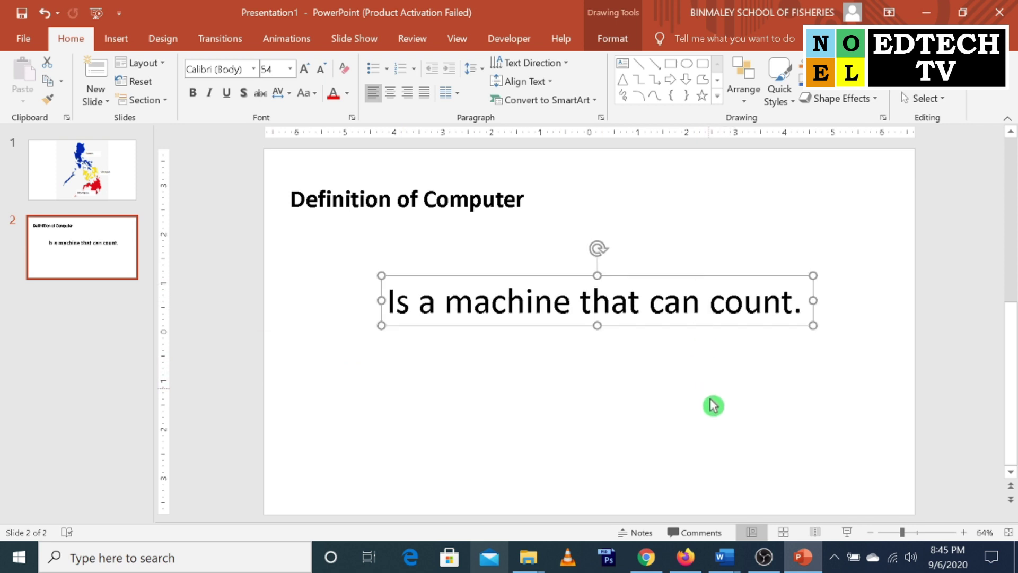
{"action": "left_click", "coordinate": [518, 38]}
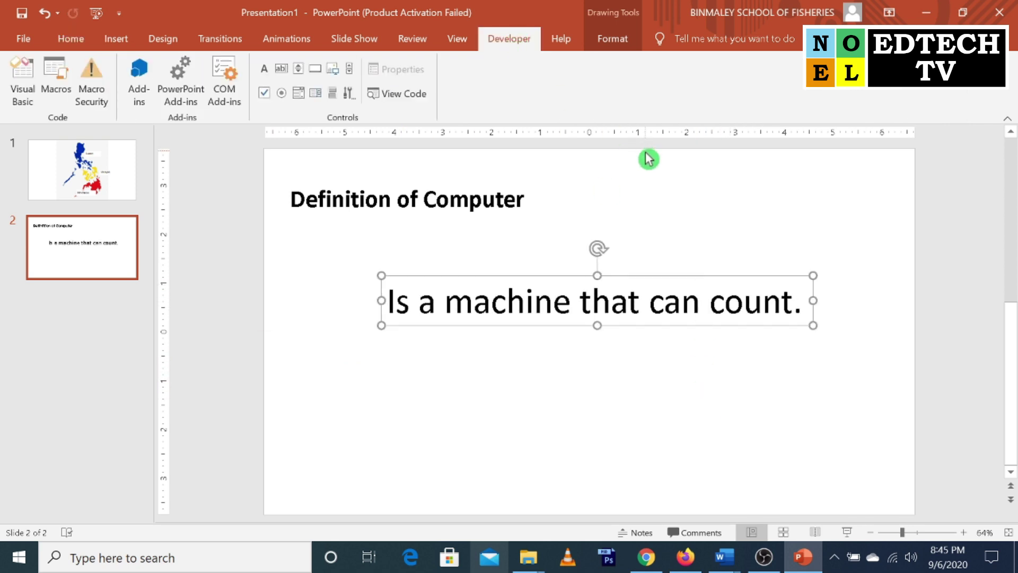
Draw an ActiveX text box over 'machine' and set its font size to 54.
{"action": "left_click", "coordinate": [281, 76]}
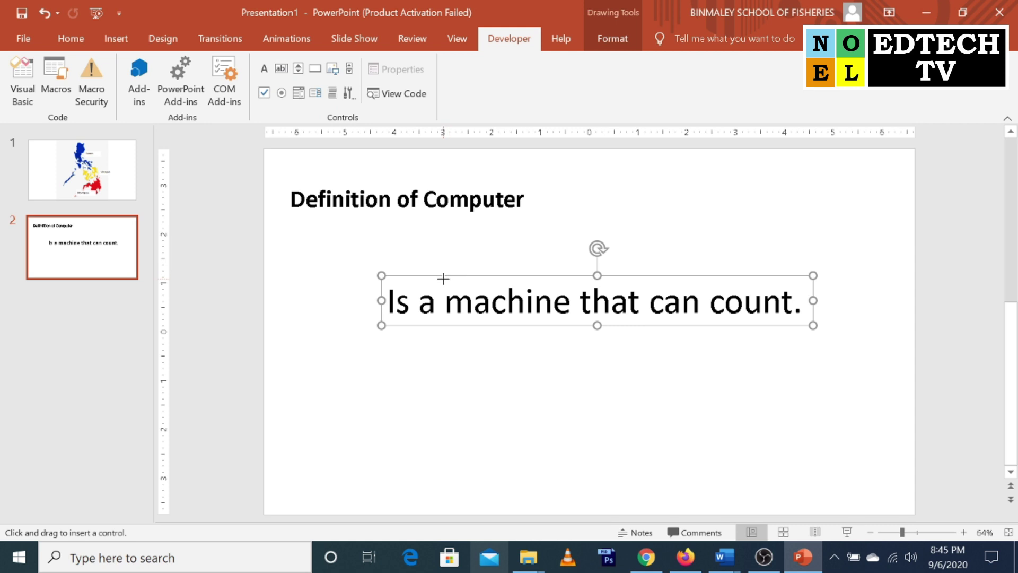
{"action": "left_click_drag", "start_coordinate": [459, 301], "coordinate": [576, 325]}
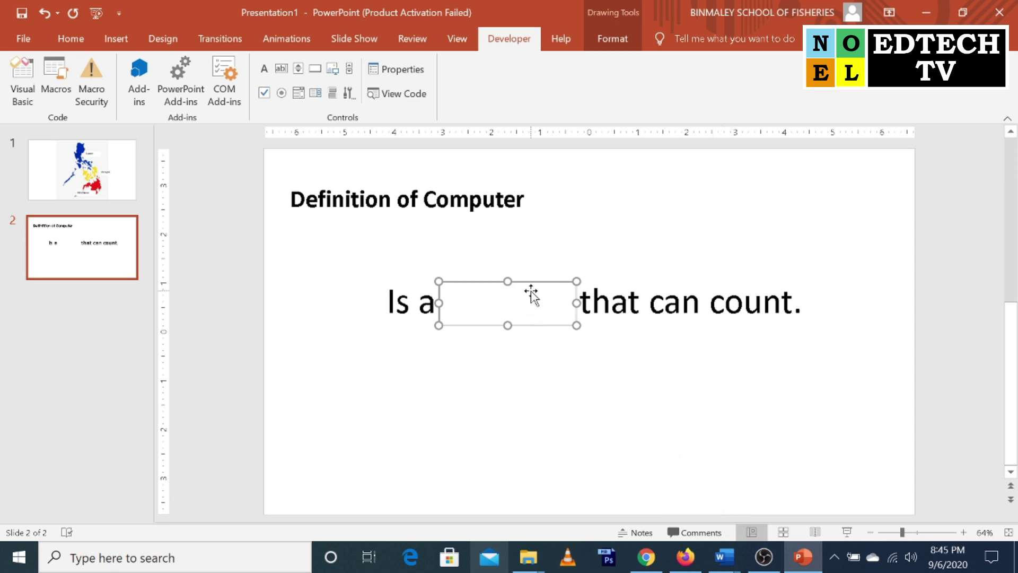
{"action": "left_click", "coordinate": [396, 72]}
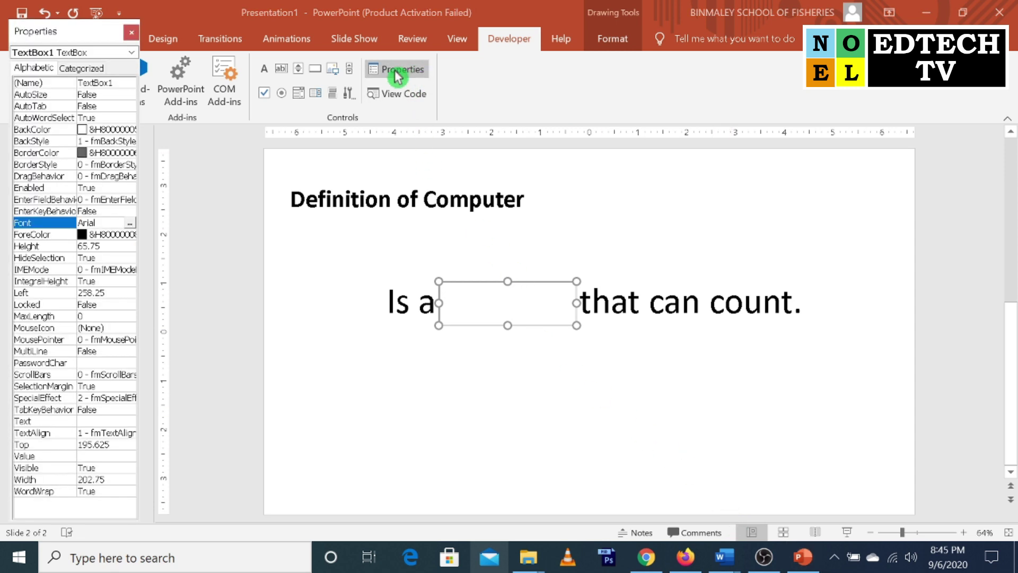
{"action": "left_click", "coordinate": [133, 224]}
{"action": "left_click_drag", "start_coordinate": [285, 171], "coordinate": [284, 181]}
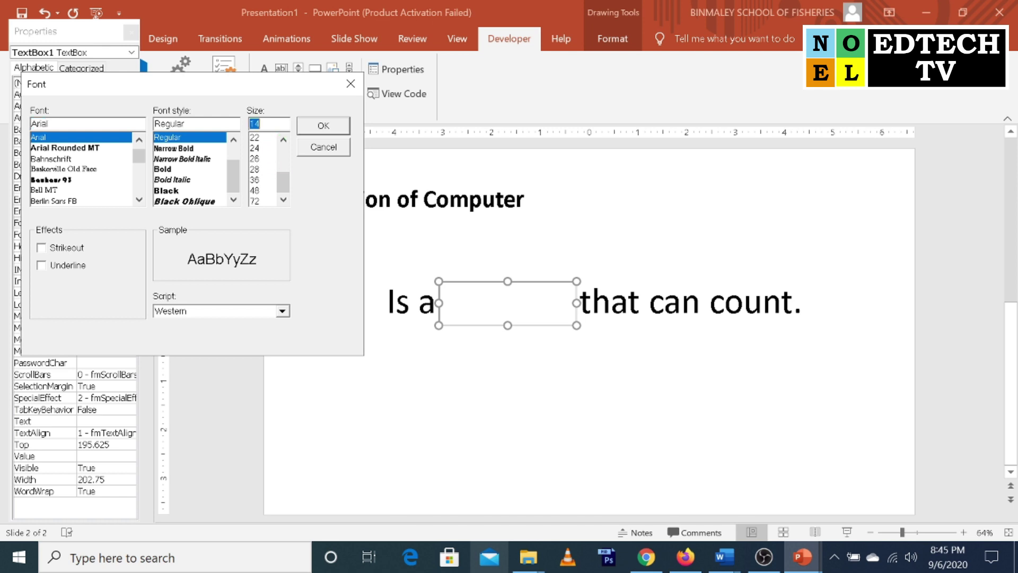
{"action": "type", "text": "5"}
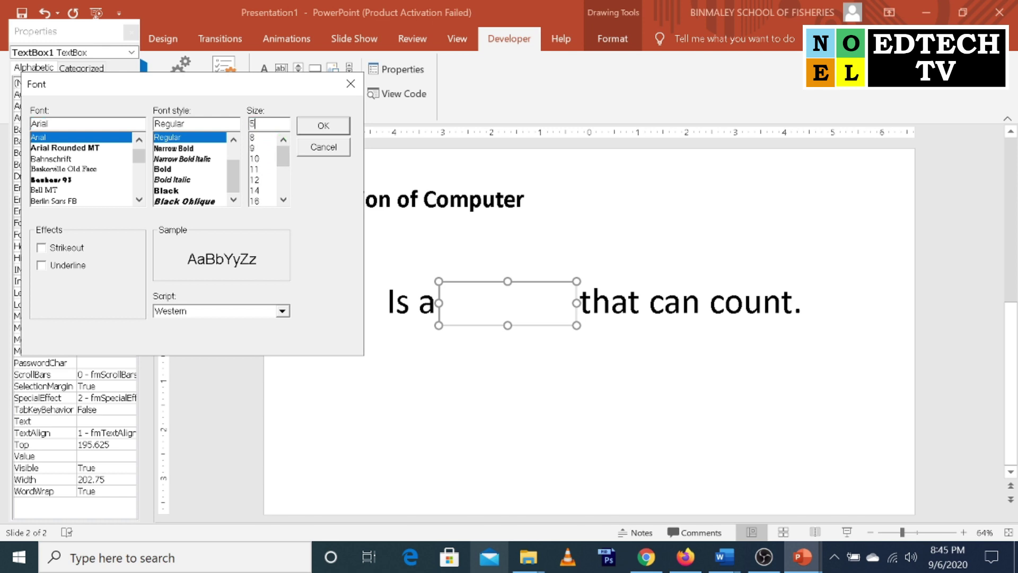
{"action": "left_click", "coordinate": [320, 131]}
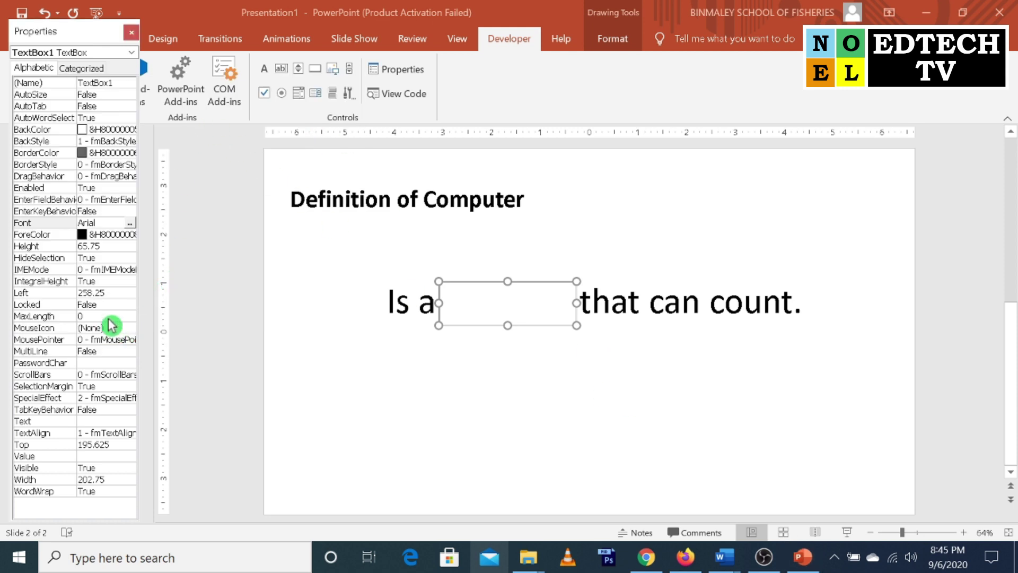
Set the answer box's MultiLine property to True and close Properties.
{"action": "left_click", "coordinate": [109, 351]}
{"action": "left_click", "coordinate": [130, 351]}
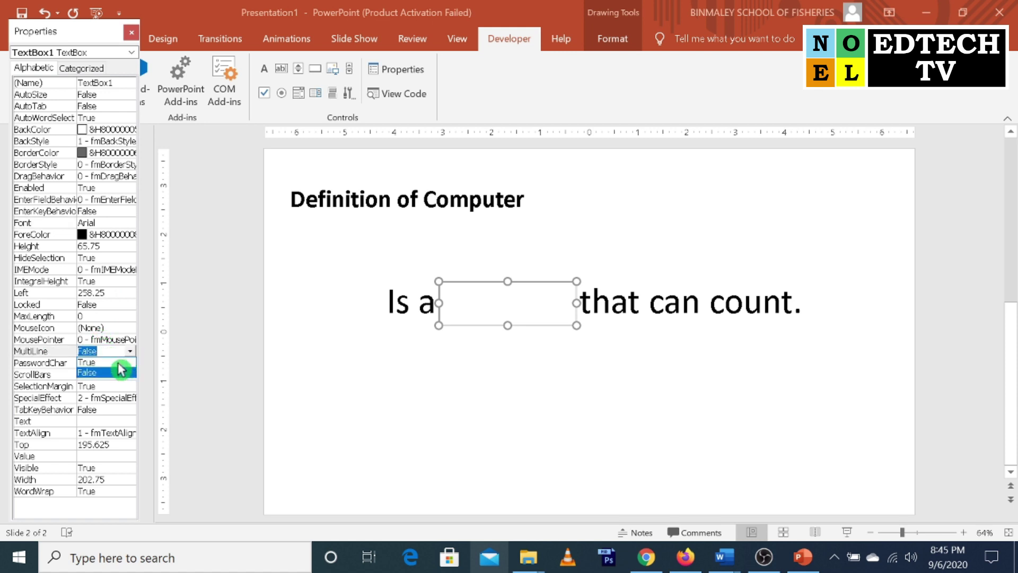
{"action": "left_click", "coordinate": [117, 362]}
{"action": "left_click", "coordinate": [132, 33]}
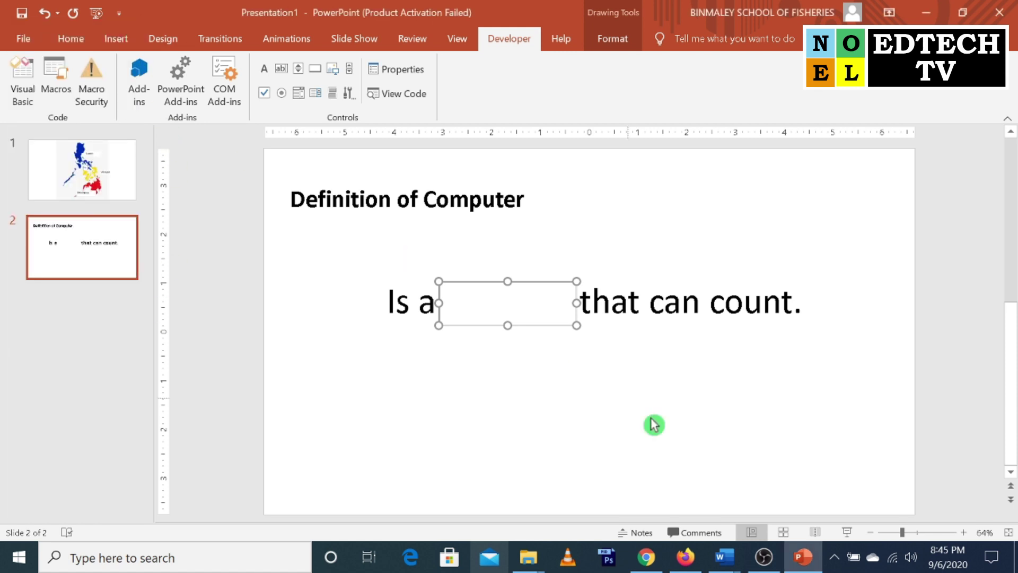
Run the slide show from slide 2, type 'machine' into the answer box, then exit.
{"action": "left_click", "coordinate": [847, 532]}
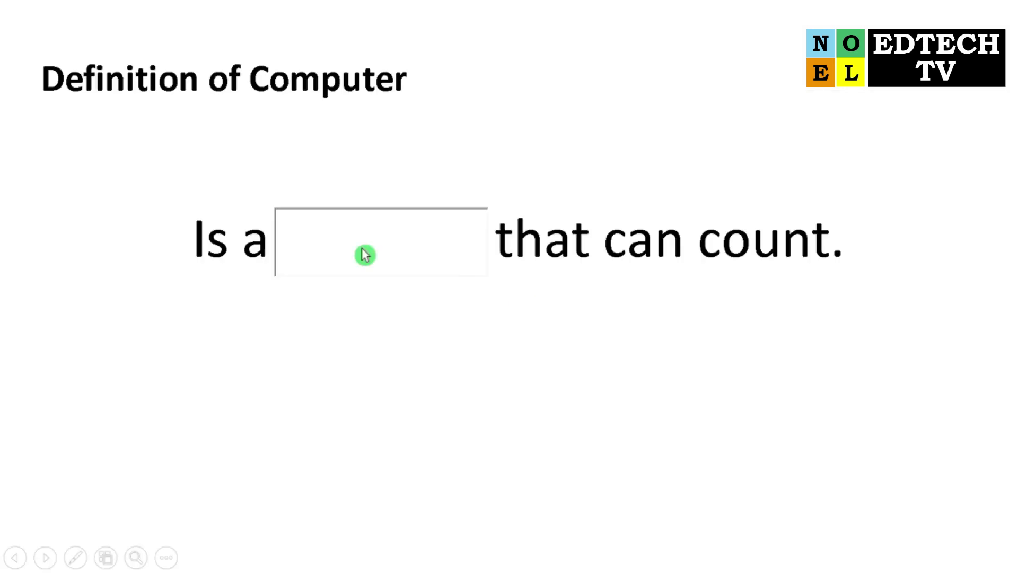
{"action": "left_click", "coordinate": [352, 234]}
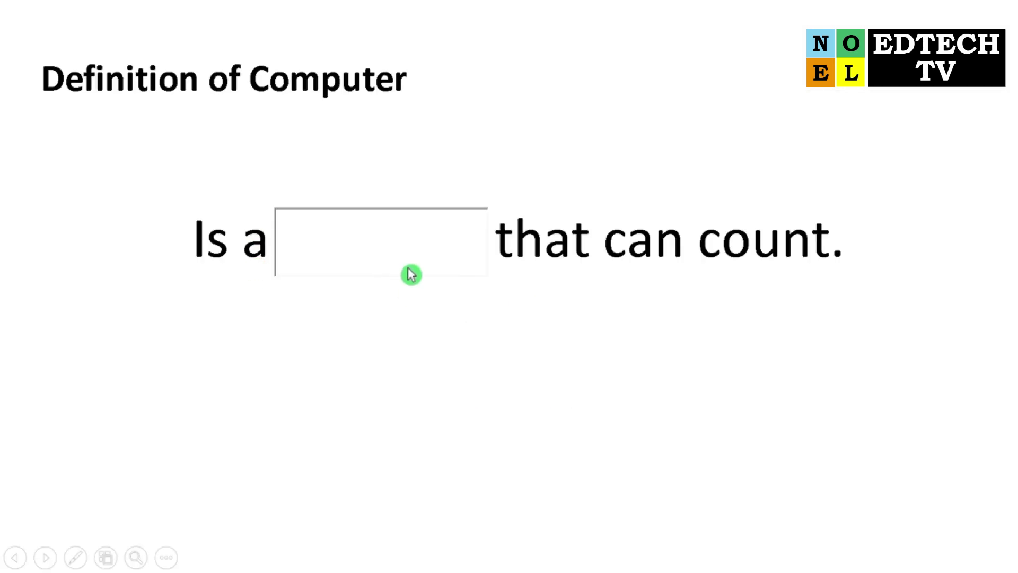
{"action": "type", "text": "mach"}
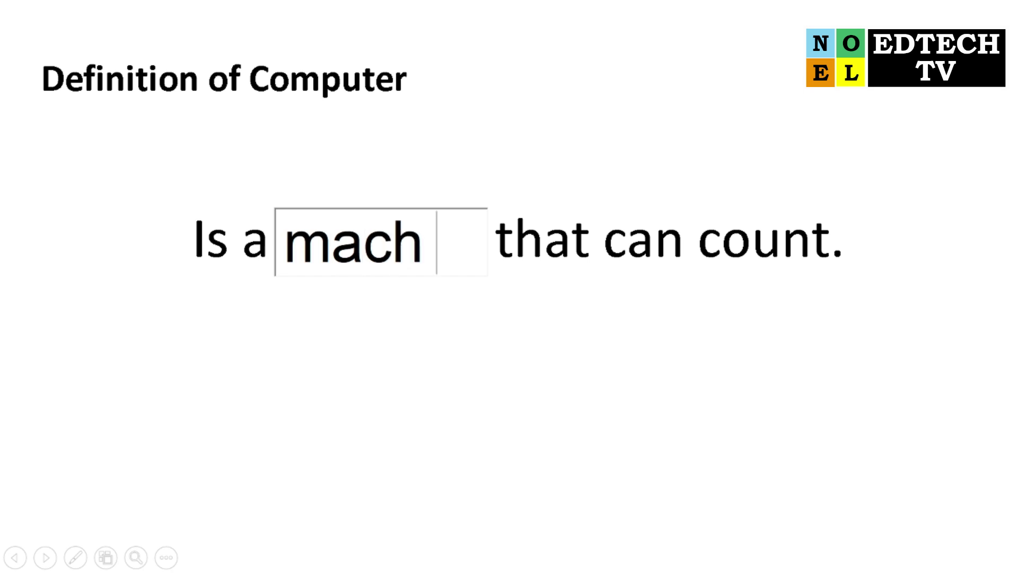
{"action": "type", "text": "ine"}
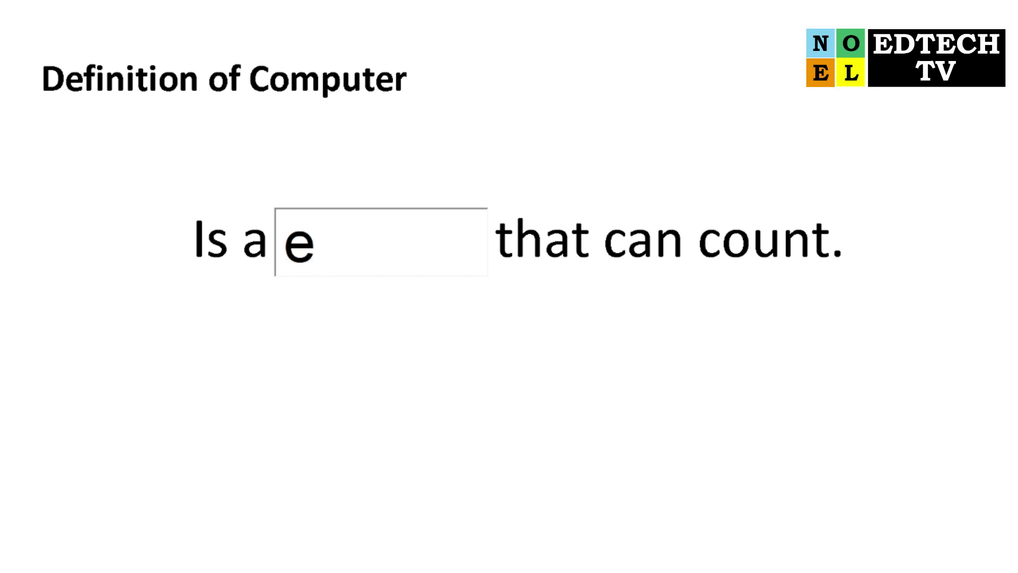
{"action": "key", "text": "Escape"}
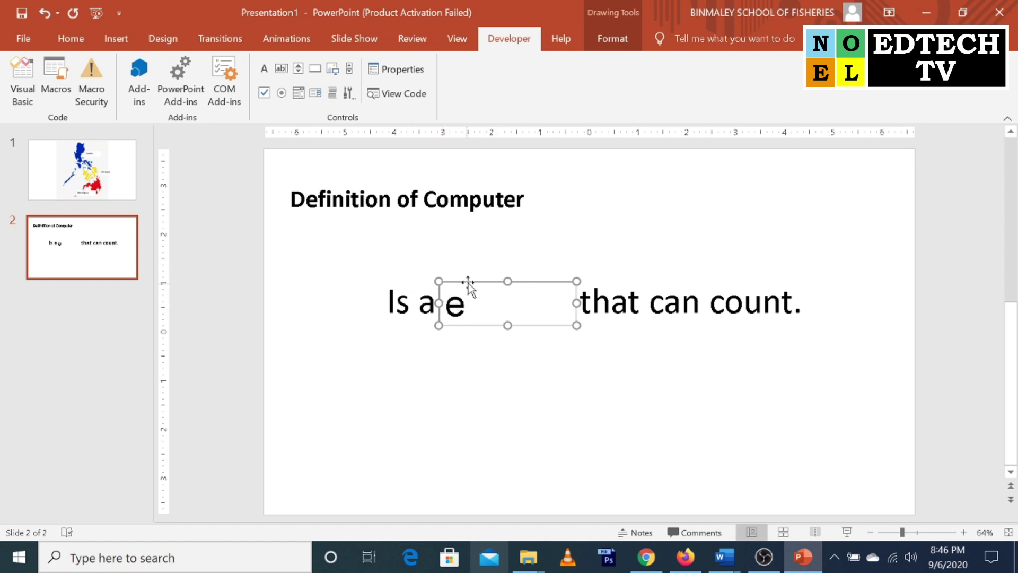
Change the answer box's font size in Properties so 'machine' fits, then close Properties.
{"action": "left_click", "coordinate": [396, 69]}
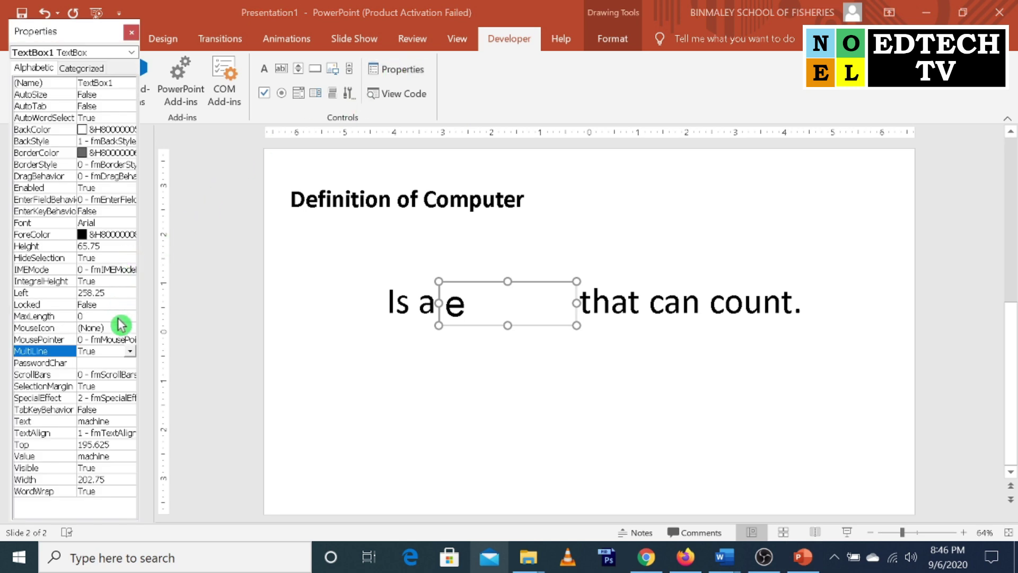
{"action": "left_click", "coordinate": [128, 223]}
{"action": "left_click", "coordinate": [133, 223]}
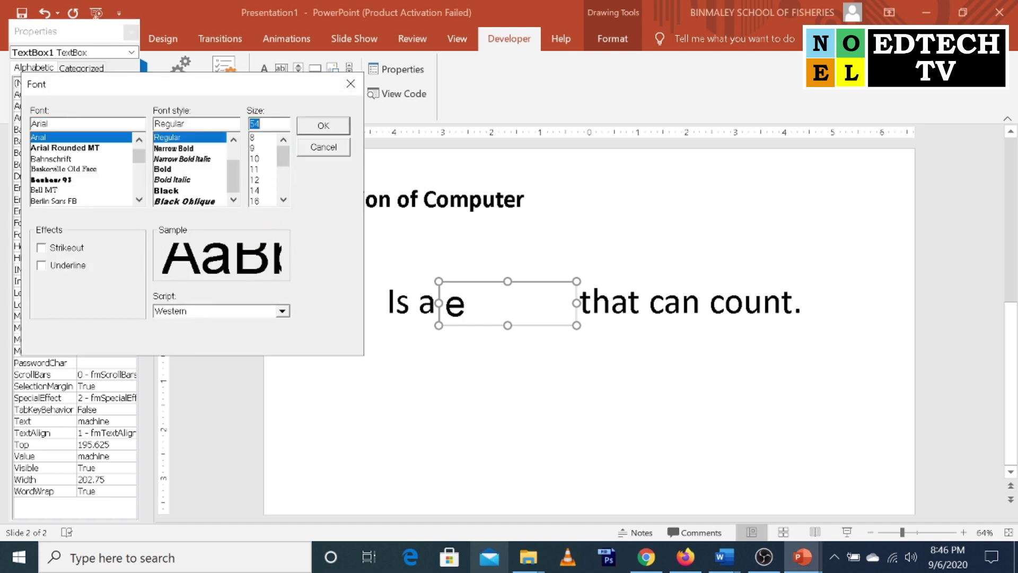
{"action": "key", "text": "Return"}
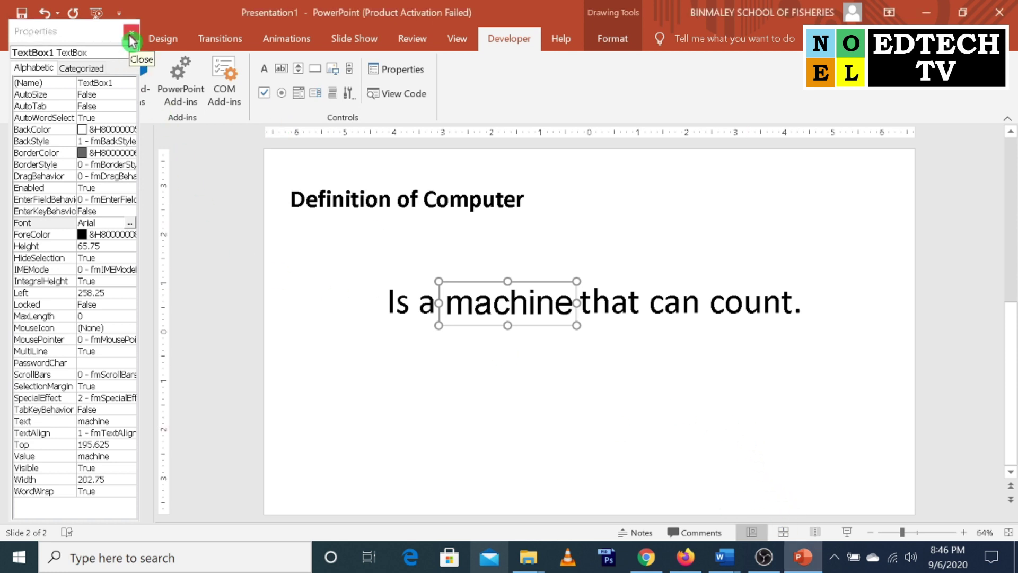
{"action": "left_click", "coordinate": [131, 39]}
{"action": "left_click", "coordinate": [714, 437]}
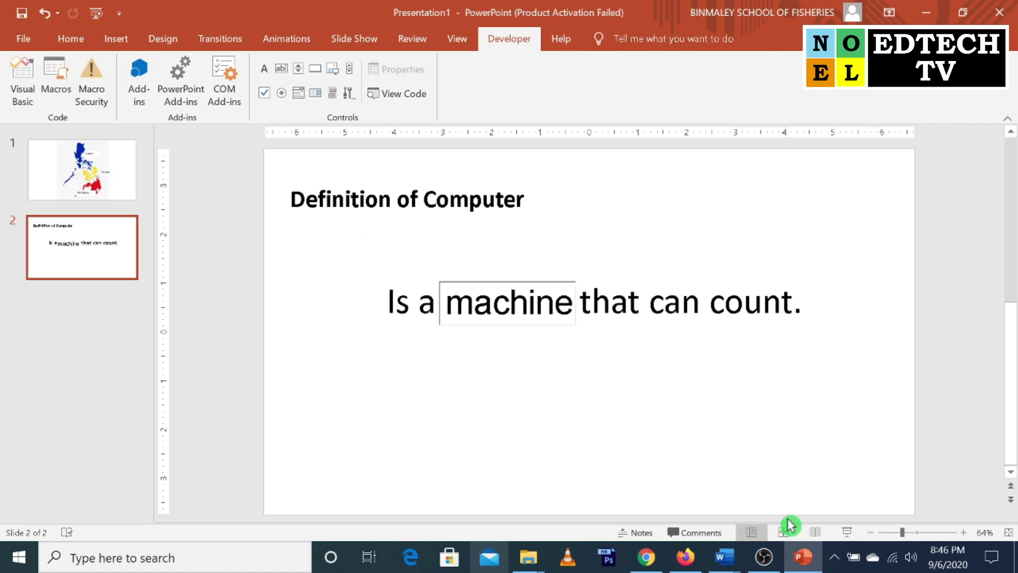
Retest the slide show by retyping 'machine' in the answer box, then return to Home editing.
{"action": "left_click", "coordinate": [847, 532]}
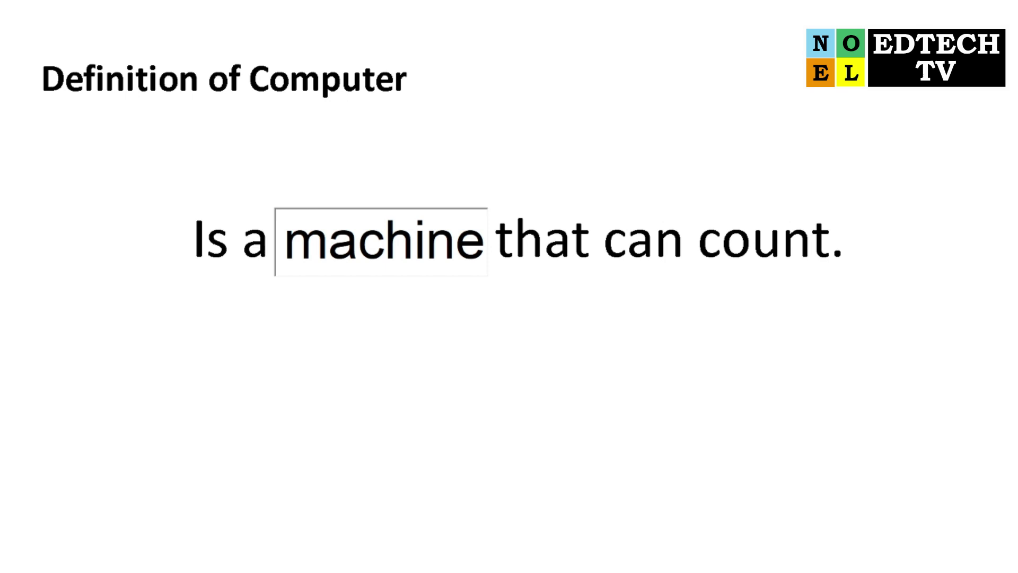
{"action": "key", "text": "BackSpace"}
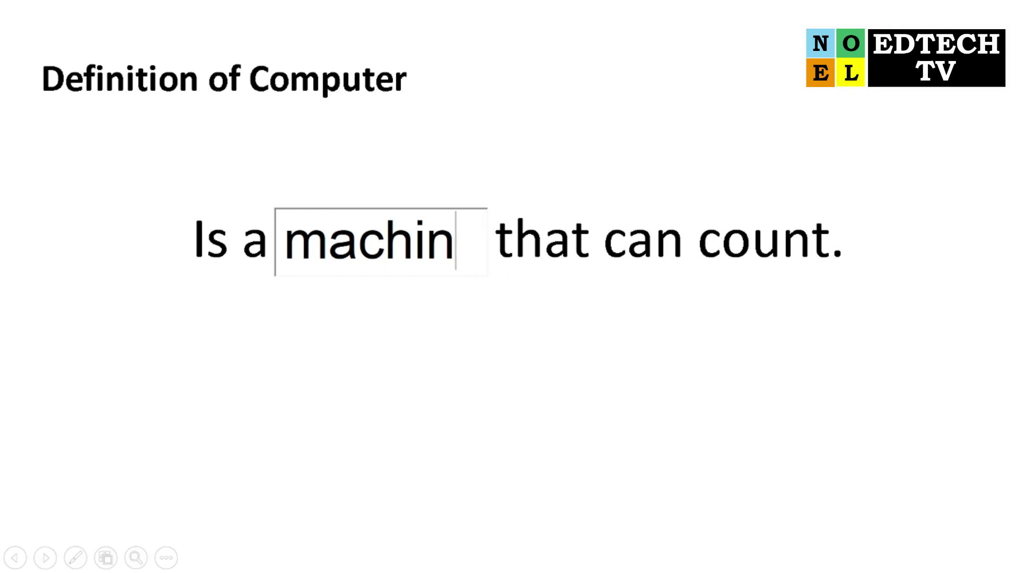
{"action": "key", "text": "BackSpace"}
{"action": "key", "text": "BackSpace"}
{"action": "key", "text": "BackSpace"}
{"action": "key", "text": "BackSpace"}
{"action": "key", "text": "BackSpace"}
{"action": "key", "text": "BackSpace"}
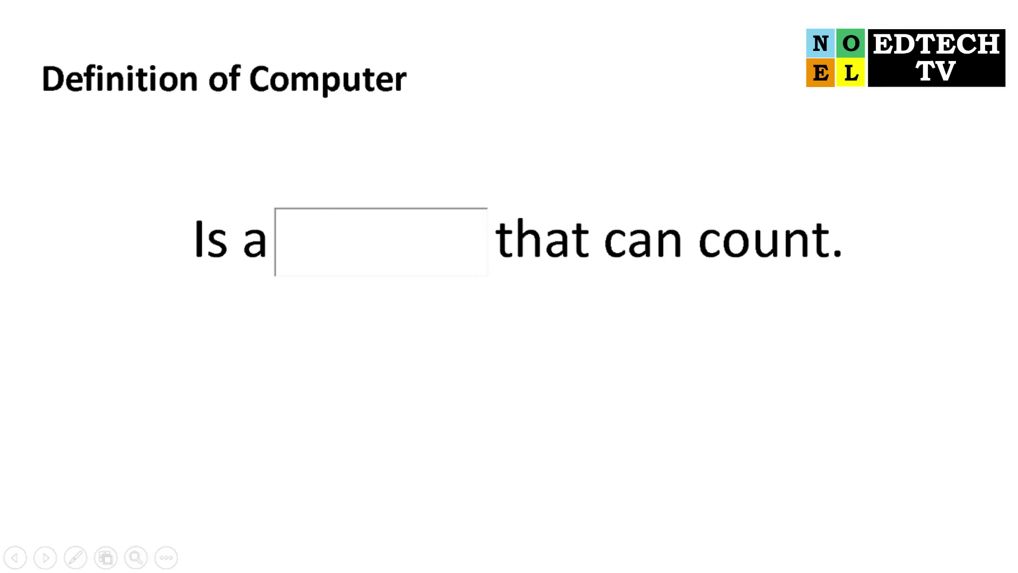
{"action": "type", "text": "machine"}
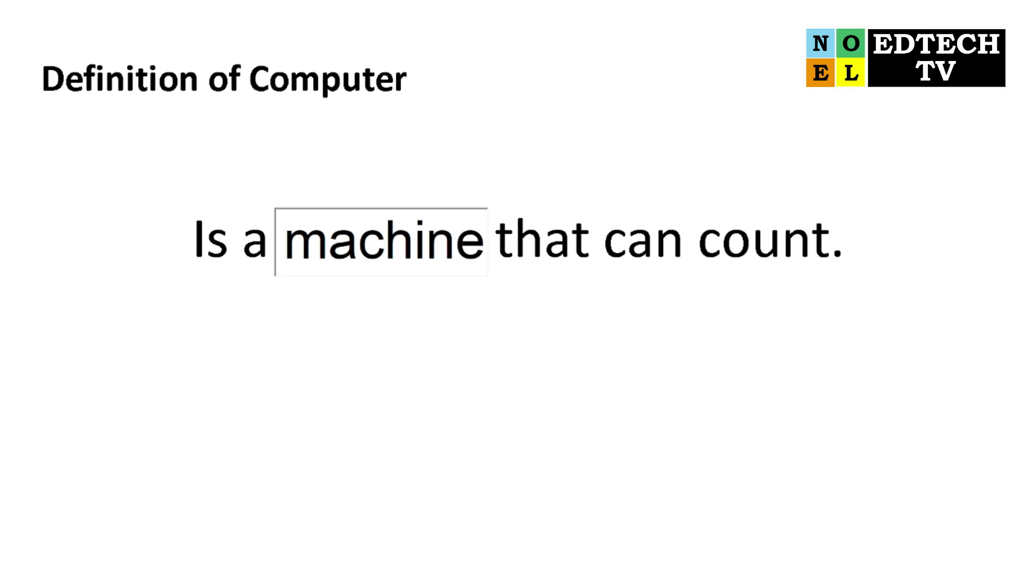
{"action": "left_click", "coordinate": [772, 402]}
{"action": "left_click", "coordinate": [773, 402]}
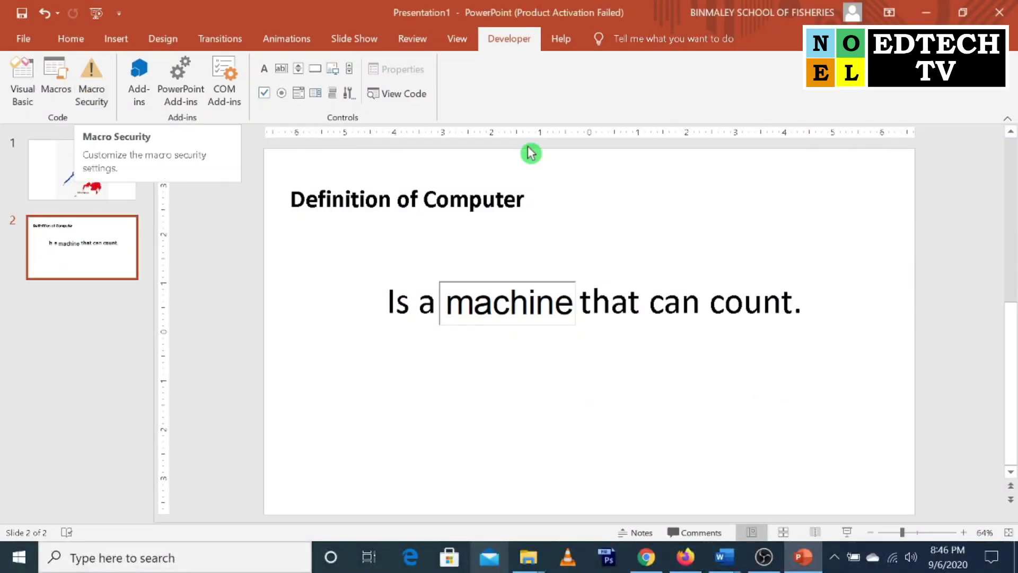
{"action": "left_click", "coordinate": [72, 39]}
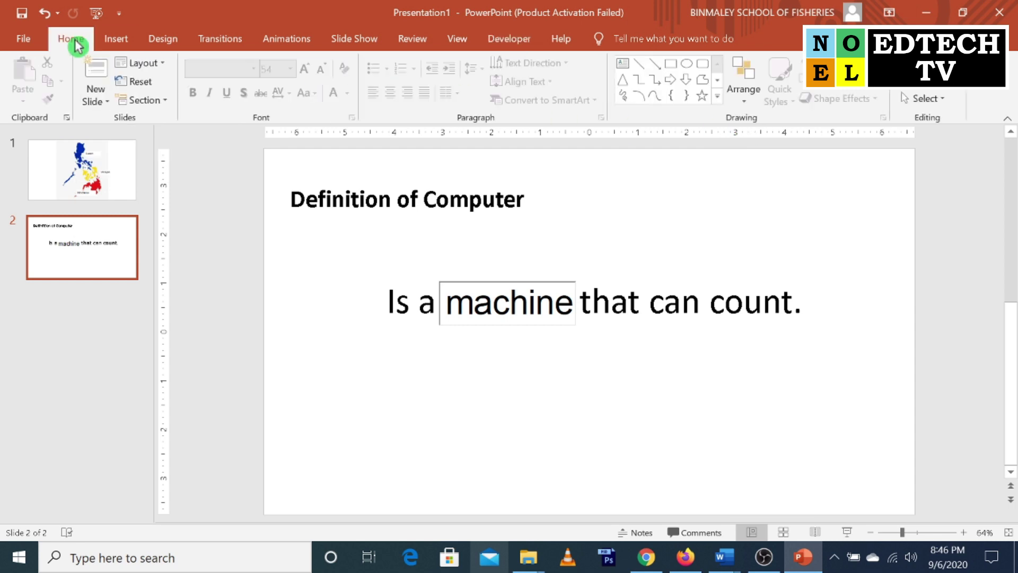
Add slide 3 with a rectangle containing the number 1 at 44 pt.
{"action": "left_click", "coordinate": [103, 69]}
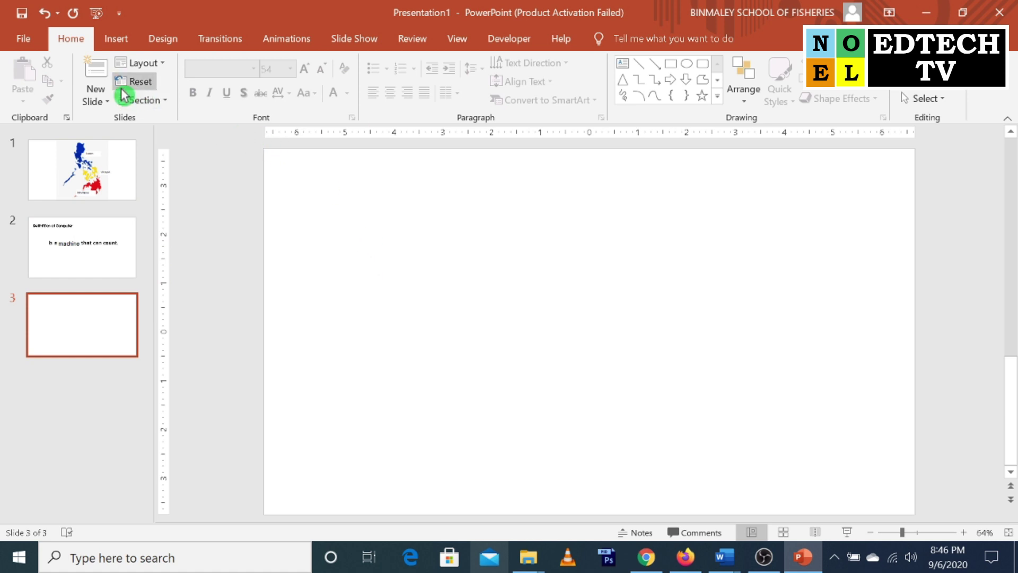
{"action": "left_click", "coordinate": [117, 39]}
{"action": "left_click", "coordinate": [248, 97]}
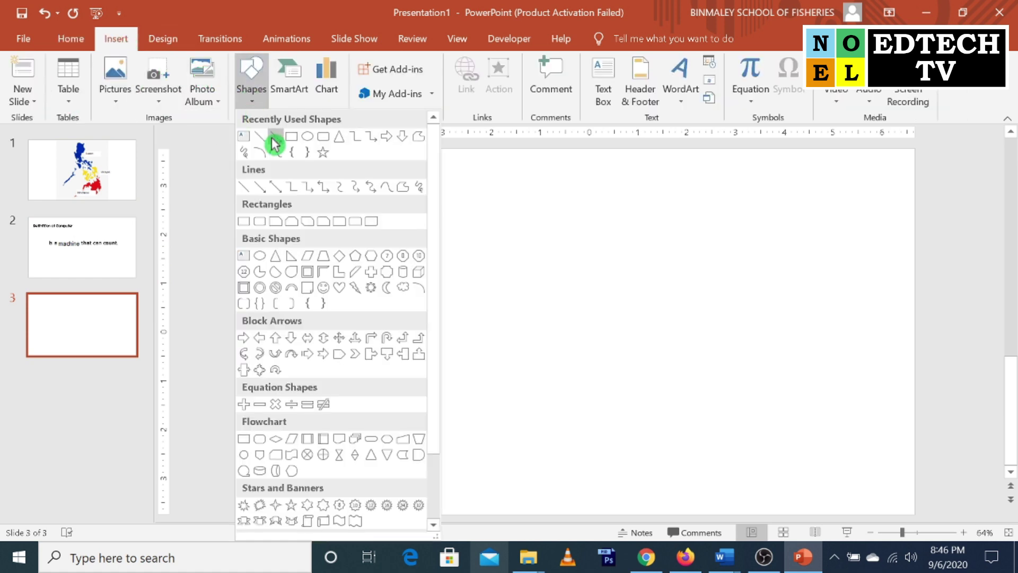
{"action": "left_click", "coordinate": [289, 141]}
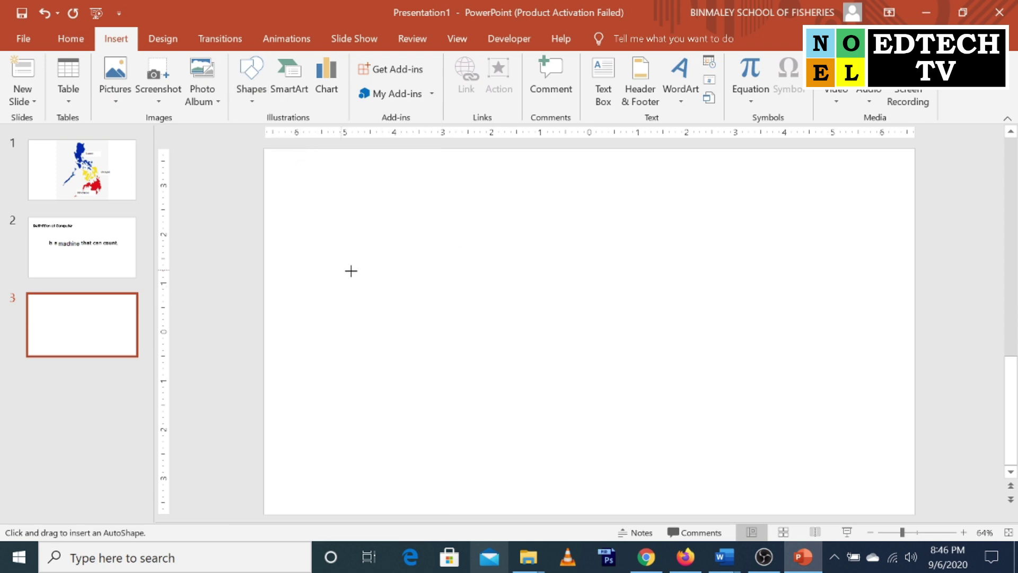
{"action": "left_click_drag", "start_coordinate": [354, 279], "coordinate": [417, 332]}
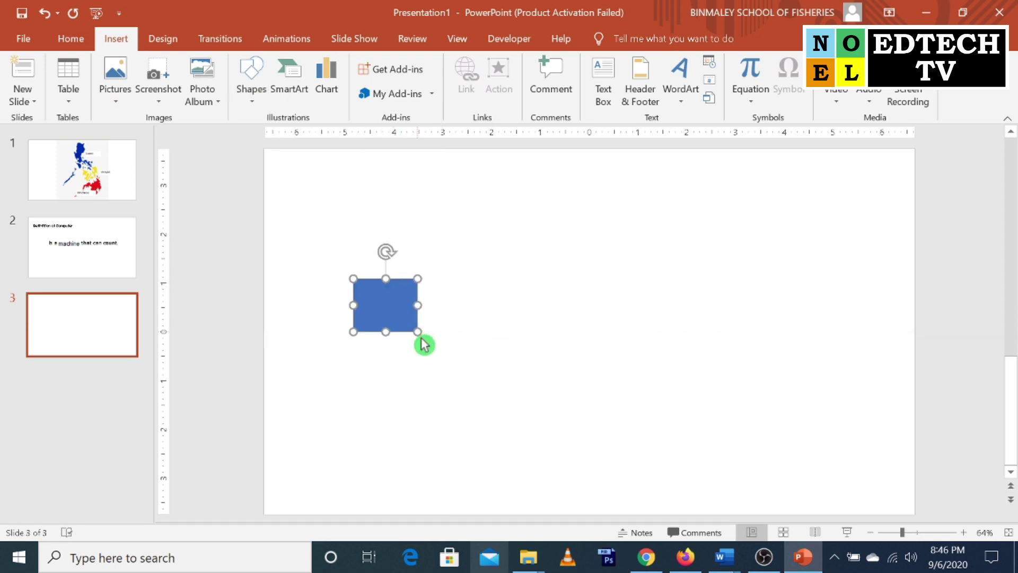
{"action": "left_click", "coordinate": [387, 307]}
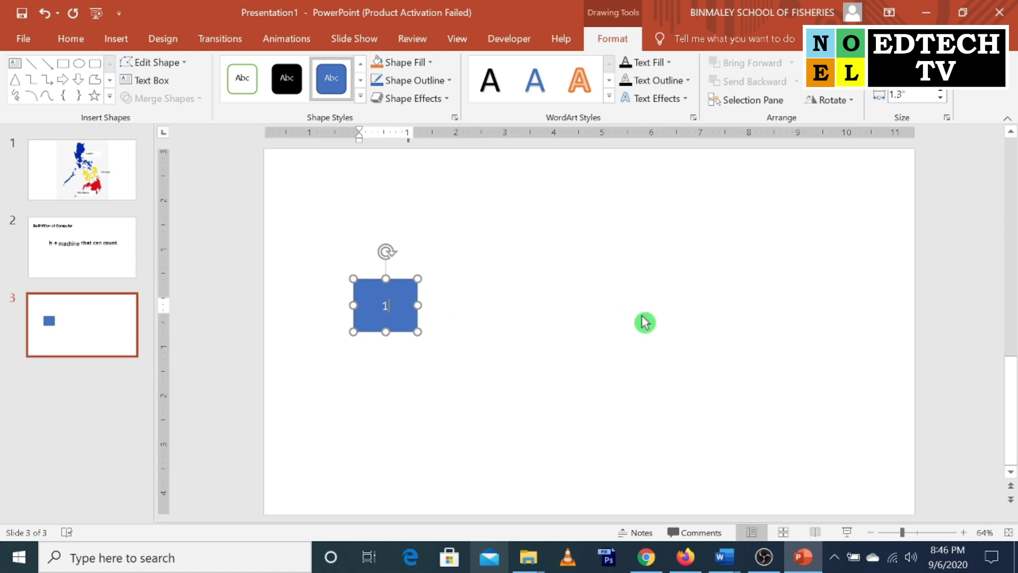
{"action": "left_click_drag", "start_coordinate": [393, 306], "coordinate": [378, 307]}
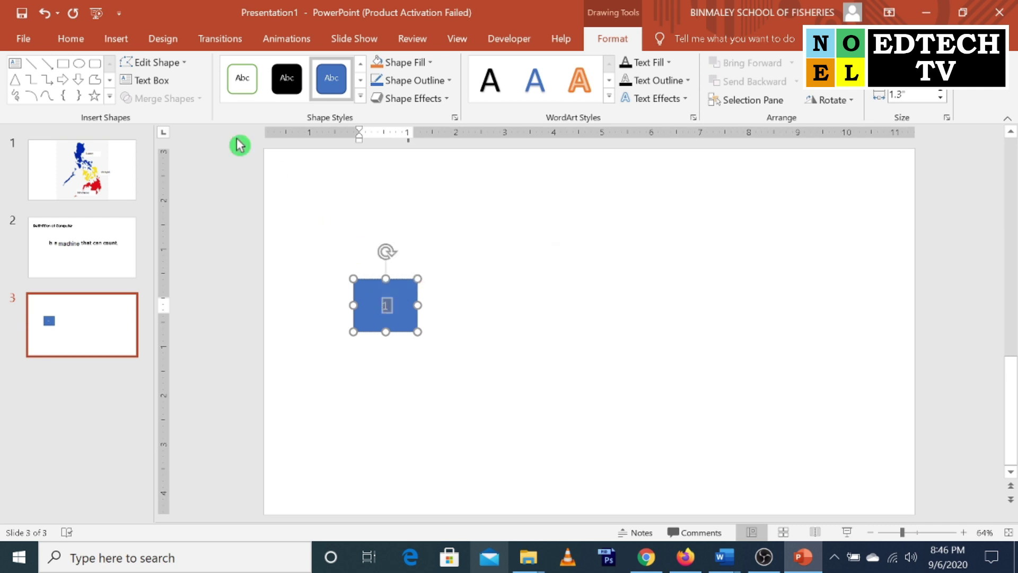
{"action": "left_click", "coordinate": [88, 47]}
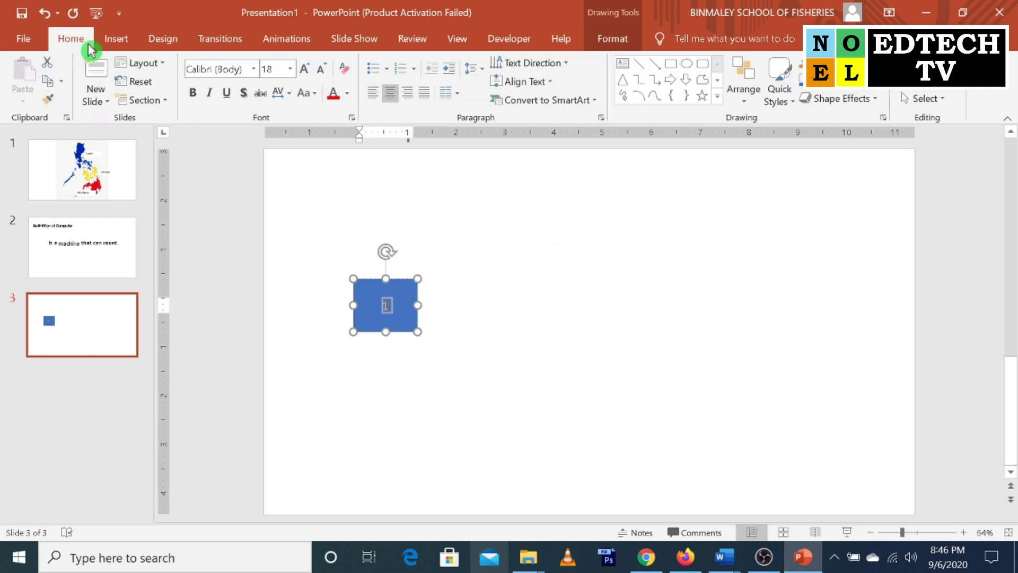
{"action": "left_click", "coordinate": [290, 69]}
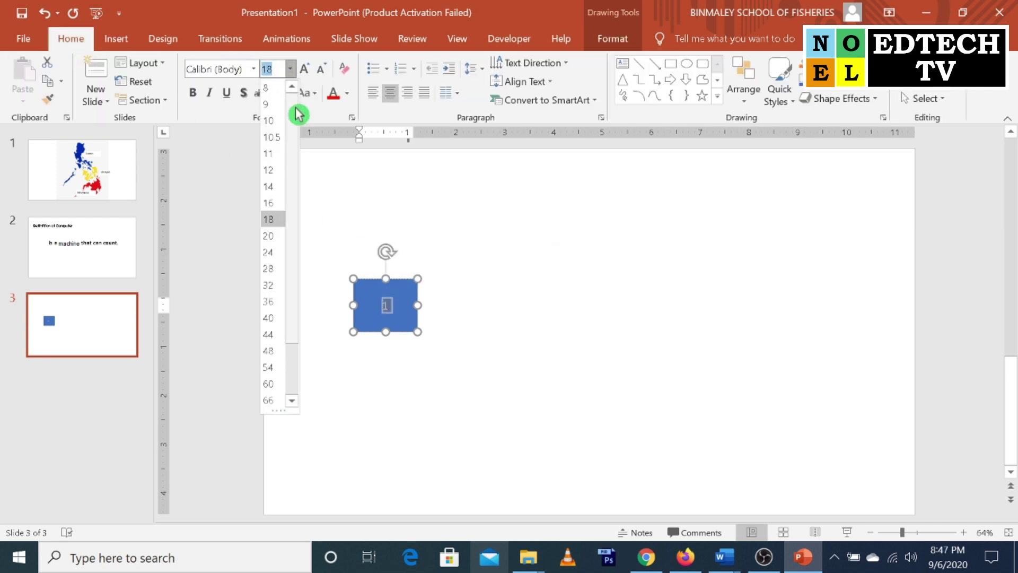
{"action": "left_click", "coordinate": [269, 334]}
Give the box a gold fill, black text and no outline, then copy it.
{"action": "left_click", "coordinate": [422, 291]}
{"action": "left_click", "coordinate": [414, 295]}
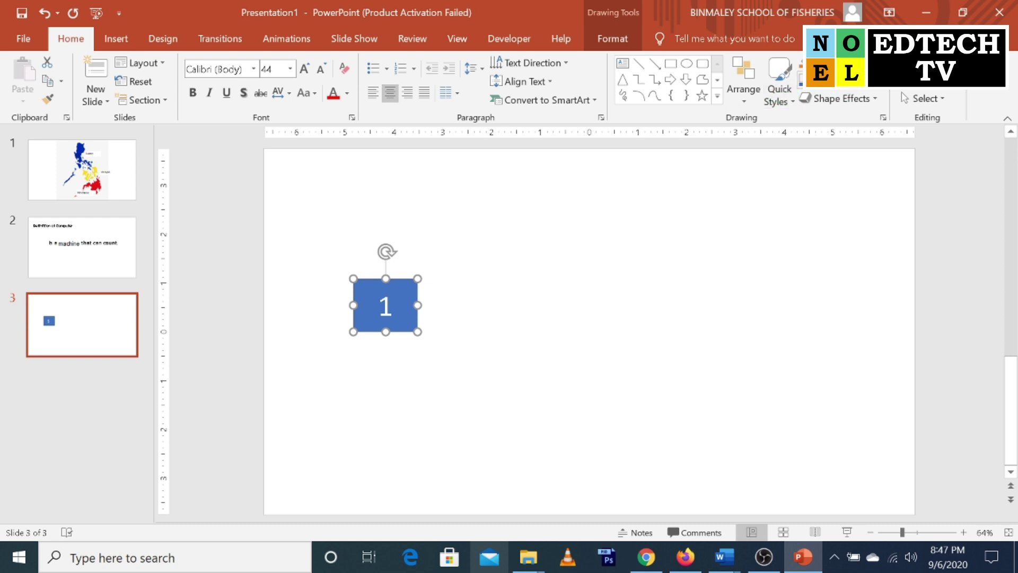
{"action": "left_click", "coordinate": [802, 66]}
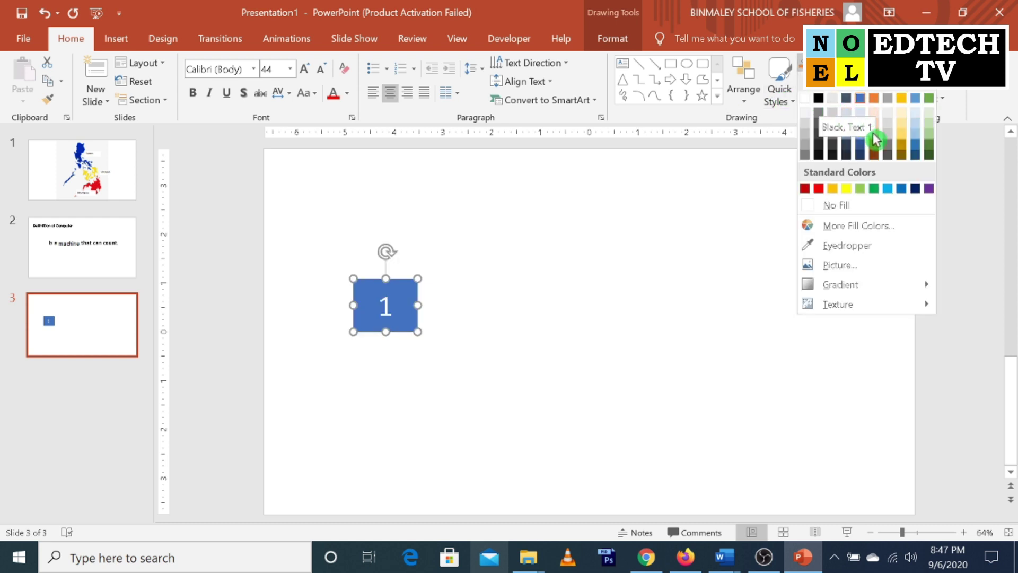
{"action": "left_click", "coordinate": [902, 142]}
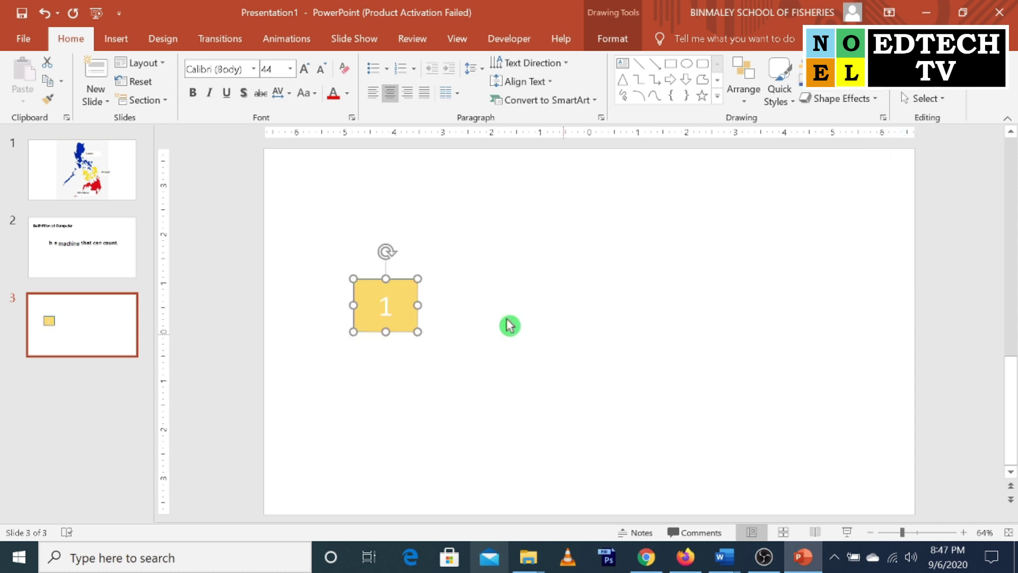
{"action": "left_click", "coordinate": [346, 93]}
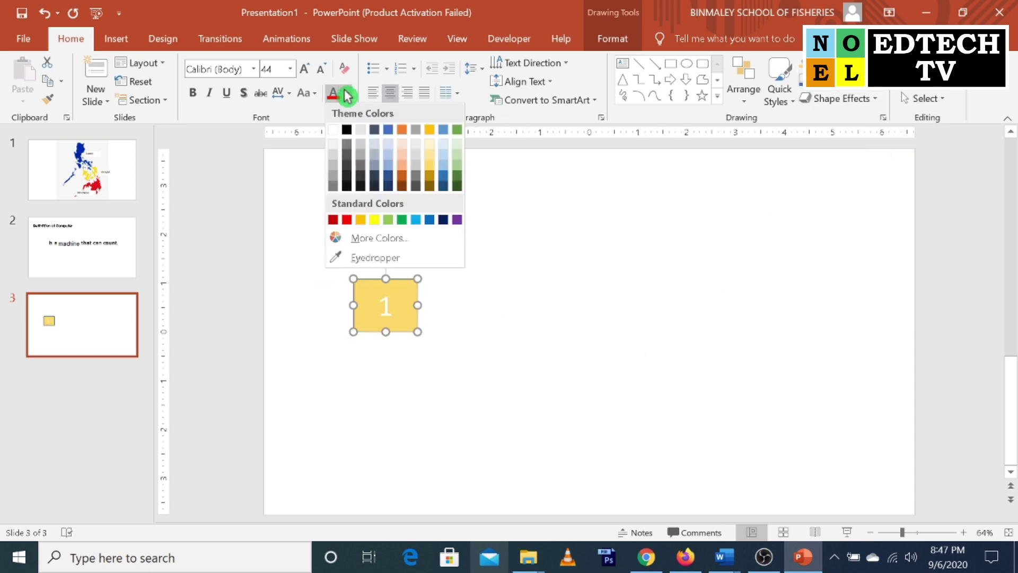
{"action": "left_click", "coordinate": [346, 131]}
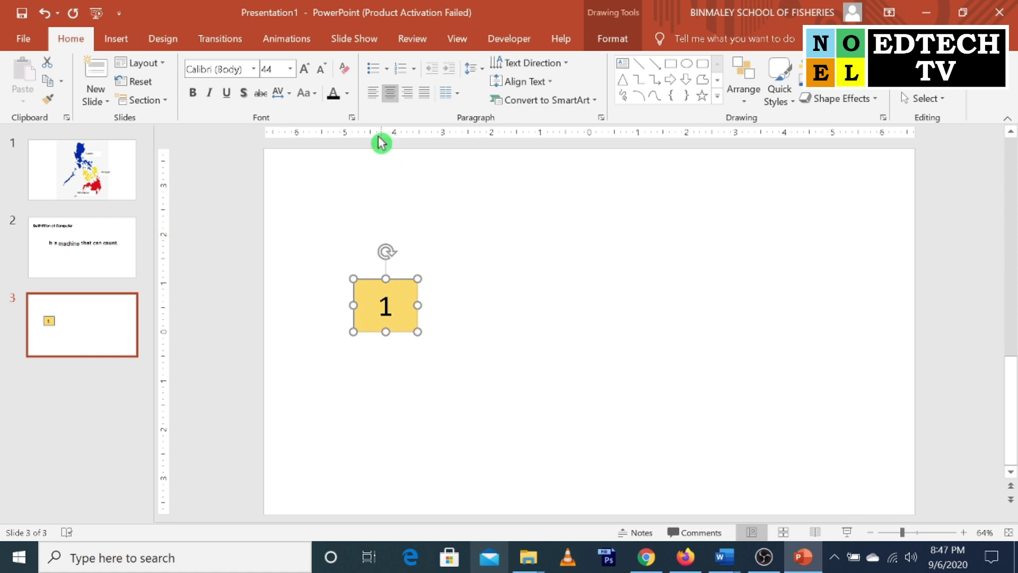
{"action": "left_click", "coordinate": [879, 86]}
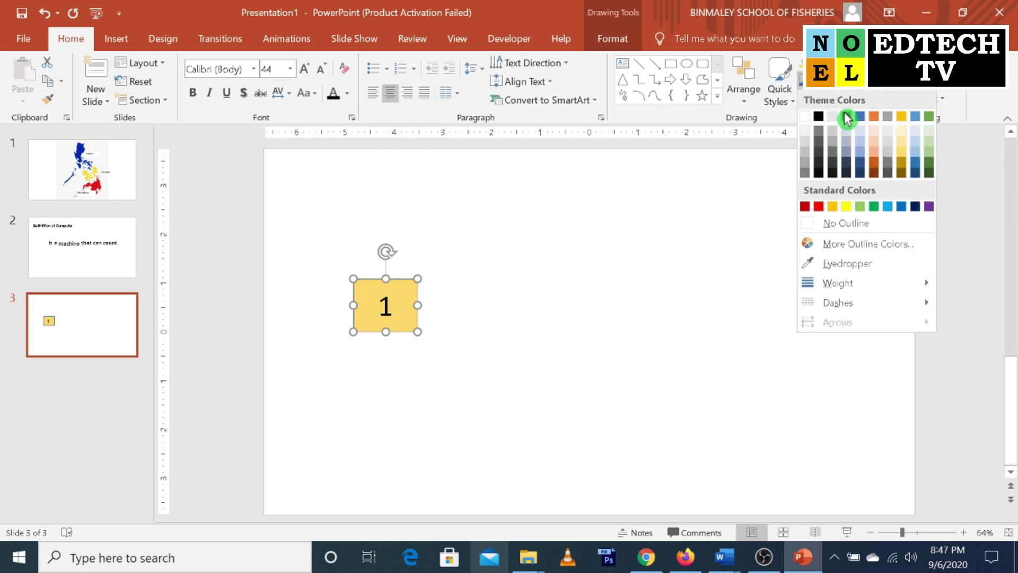
{"action": "left_click", "coordinate": [811, 223]}
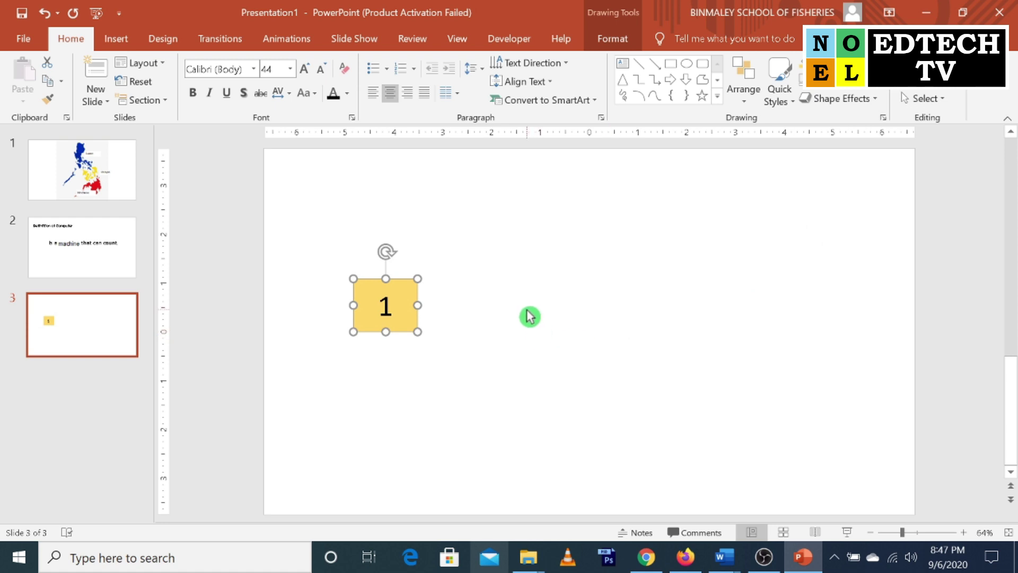
{"action": "key", "text": "ctrl+v"}
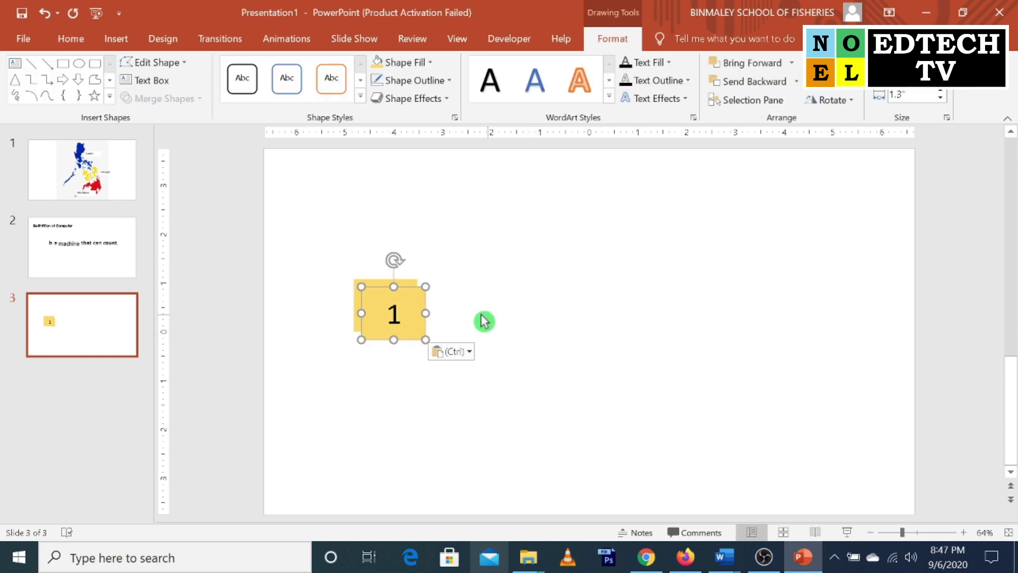
Move the copy right of the original and renumber it 2.
{"action": "left_click_drag", "start_coordinate": [412, 292], "coordinate": [501, 283]}
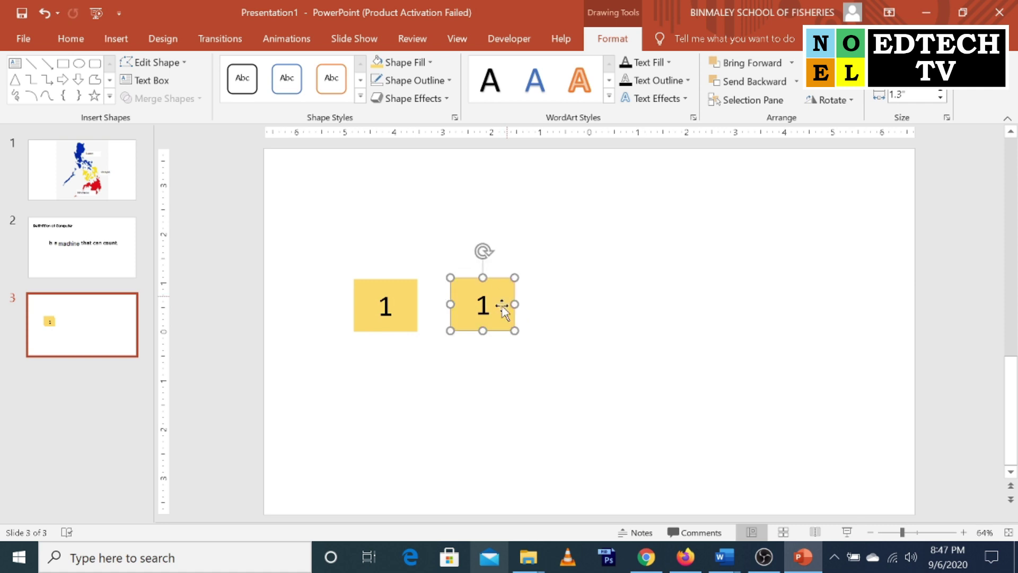
{"action": "left_click", "coordinate": [478, 306]}
{"action": "double_click", "coordinate": [482, 307]}
{"action": "type", "text": "2"}
{"action": "left_click", "coordinate": [612, 345]}
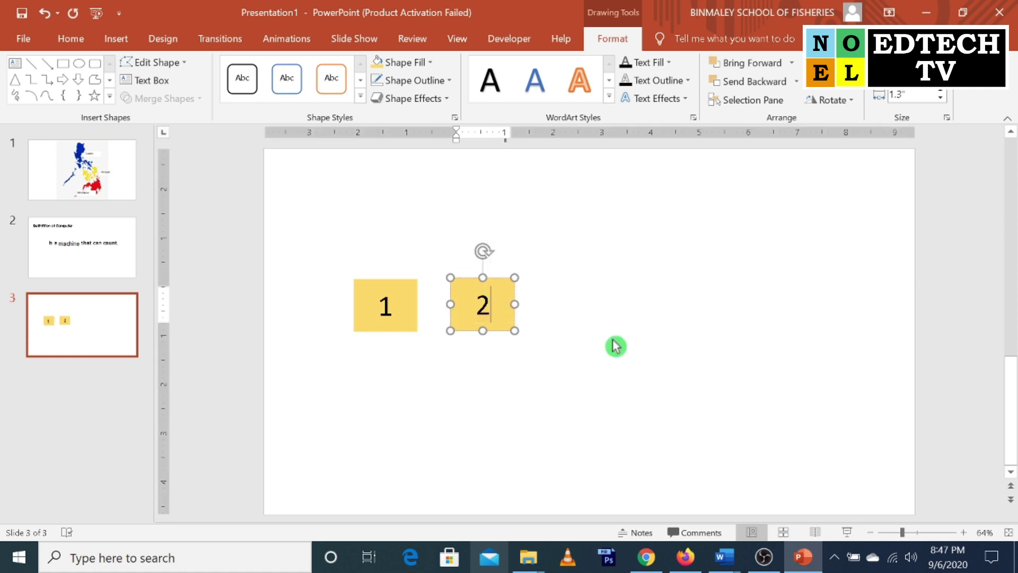
Duplicate boxes 1 and 2, place the pair to the right, and renumber them 3 and 4.
{"action": "left_click", "coordinate": [373, 300]}
{"action": "left_click", "coordinate": [481, 289], "text": "shift"}
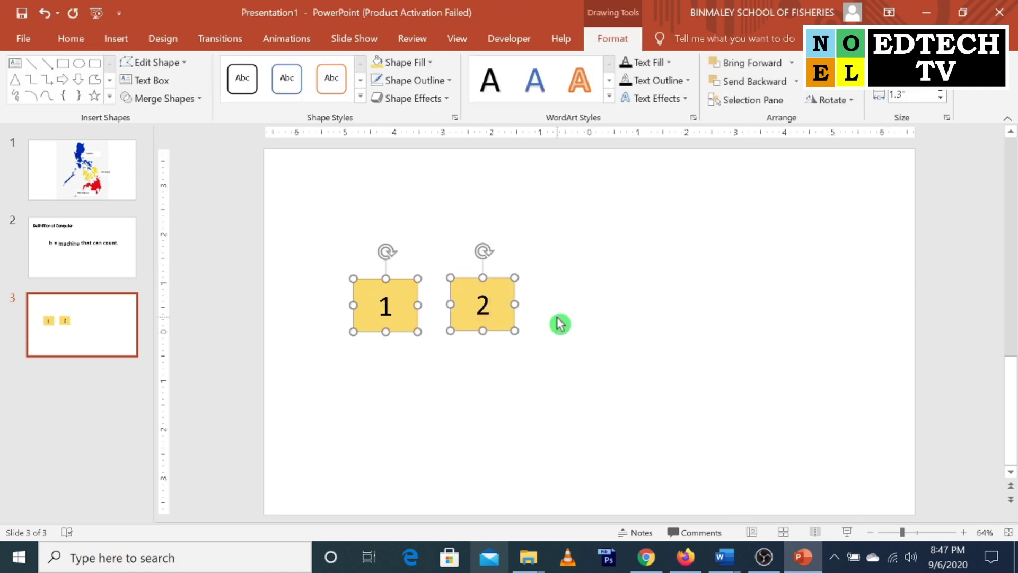
{"action": "key", "text": "Right"}
{"action": "key", "text": "Right"}
{"action": "key", "text": "Down"}
{"action": "key", "text": "Down"}
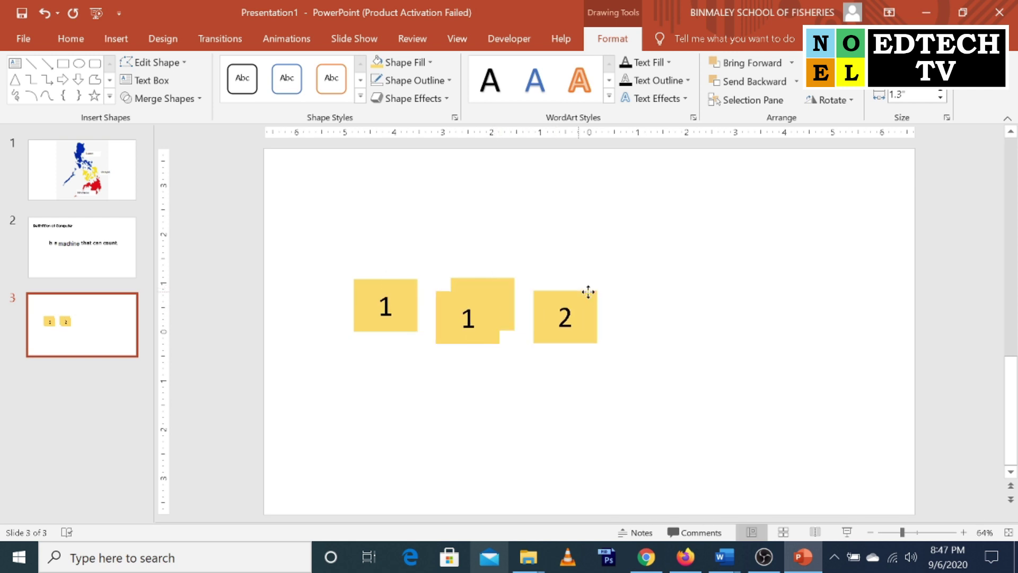
{"action": "left_click_drag", "start_coordinate": [505, 289], "coordinate": [690, 280]}
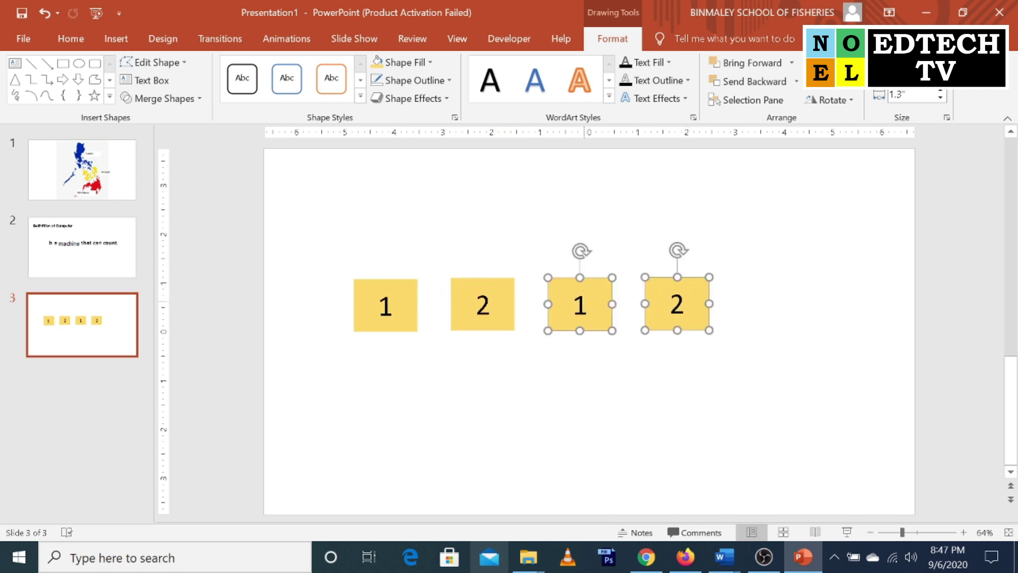
{"action": "double_click", "coordinate": [580, 305]}
{"action": "type", "text": "3"}
{"action": "left_click", "coordinate": [685, 305]}
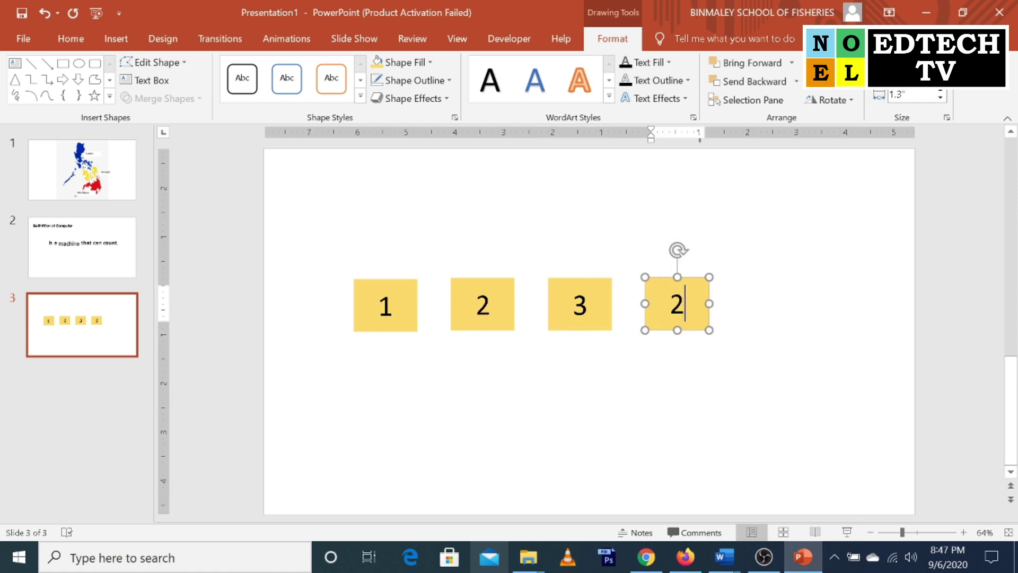
{"action": "double_click", "coordinate": [677, 305]}
{"action": "type", "text": "4"}
{"action": "left_click", "coordinate": [655, 356]}
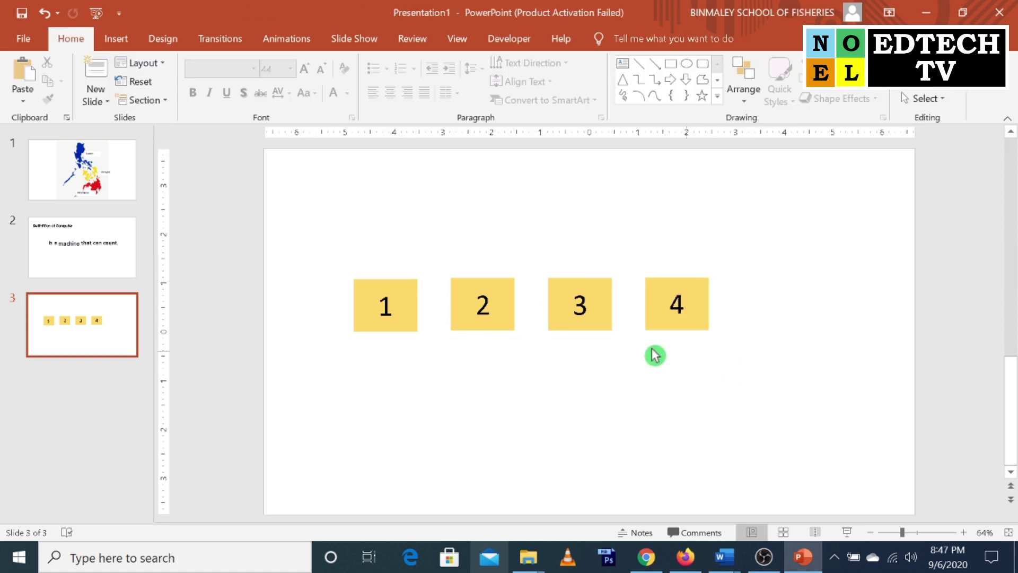
{"action": "mouse_move", "coordinate": [318, 251]}
{"action": "left_mouse_down"}
{"action": "mouse_move", "coordinate": [729, 332]}
{"action": "mouse_move", "coordinate": [753, 311]}
{"action": "left_mouse_up"}
Draw a rectangle at the slide's bottom right and label it Score.
{"action": "left_click", "coordinate": [785, 423]}
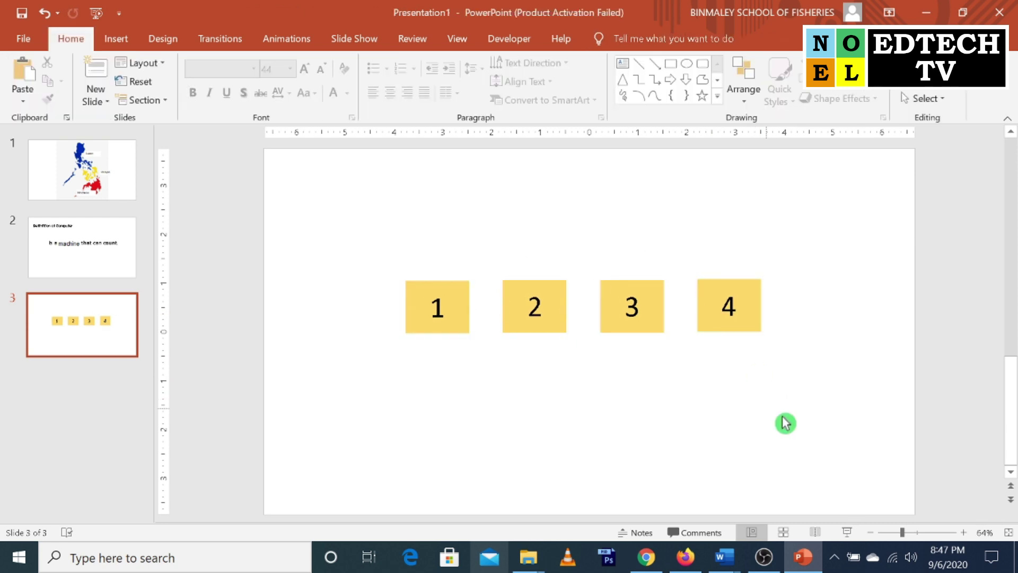
{"action": "left_click", "coordinate": [118, 39]}
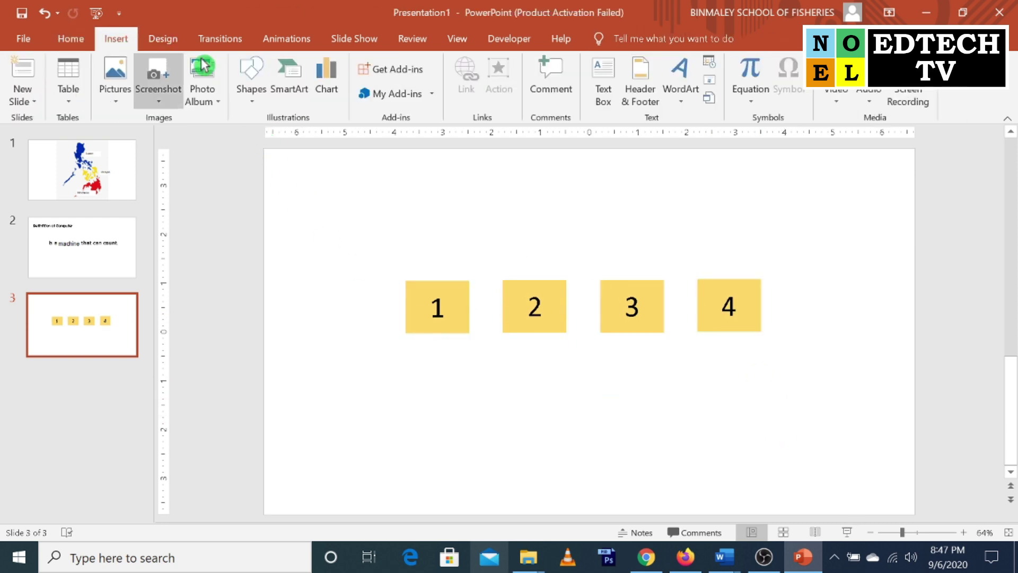
{"action": "left_click", "coordinate": [252, 77]}
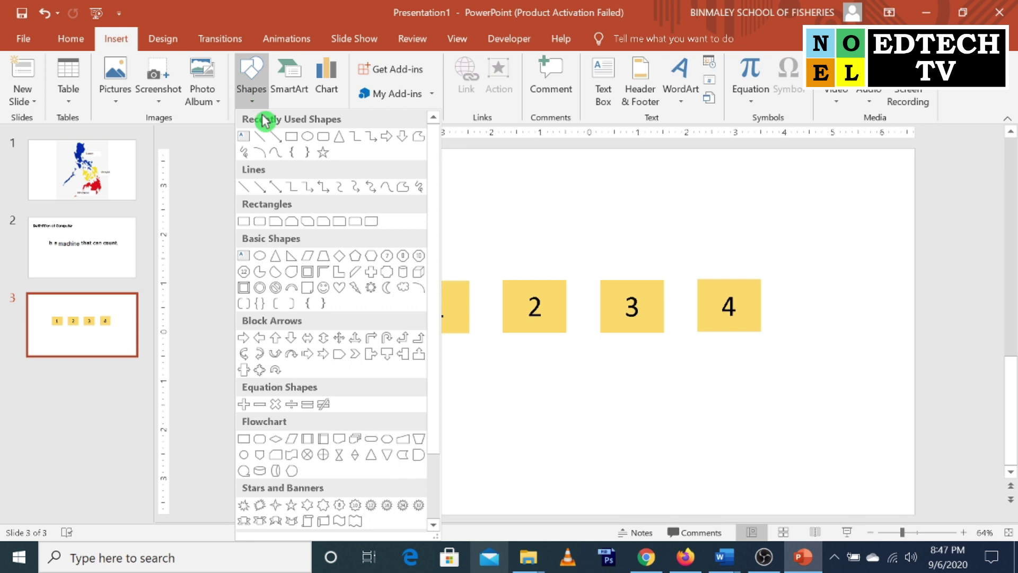
{"action": "left_click", "coordinate": [292, 136]}
{"action": "left_click_drag", "start_coordinate": [799, 454], "coordinate": [896, 497]}
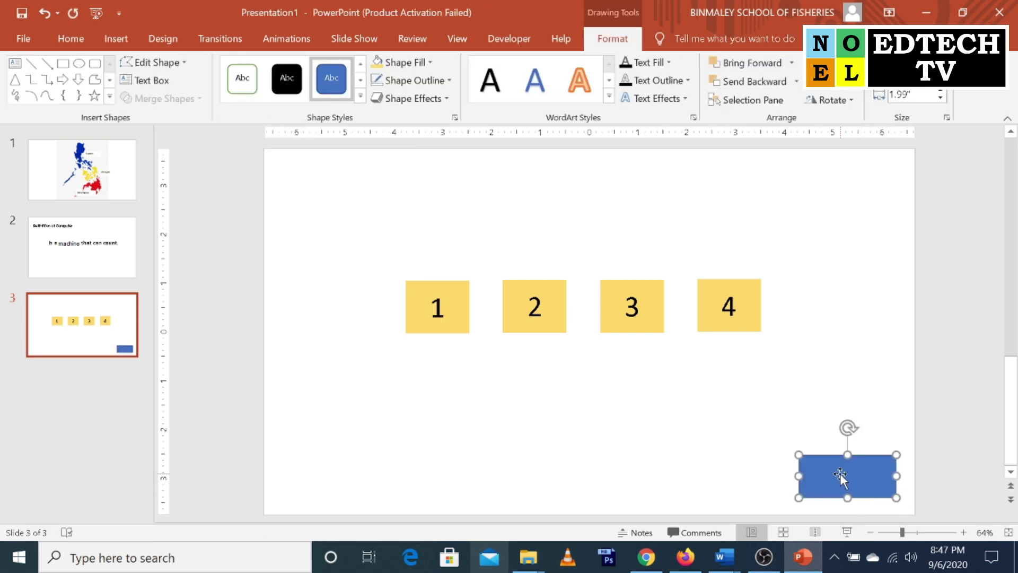
{"action": "left_click", "coordinate": [840, 473]}
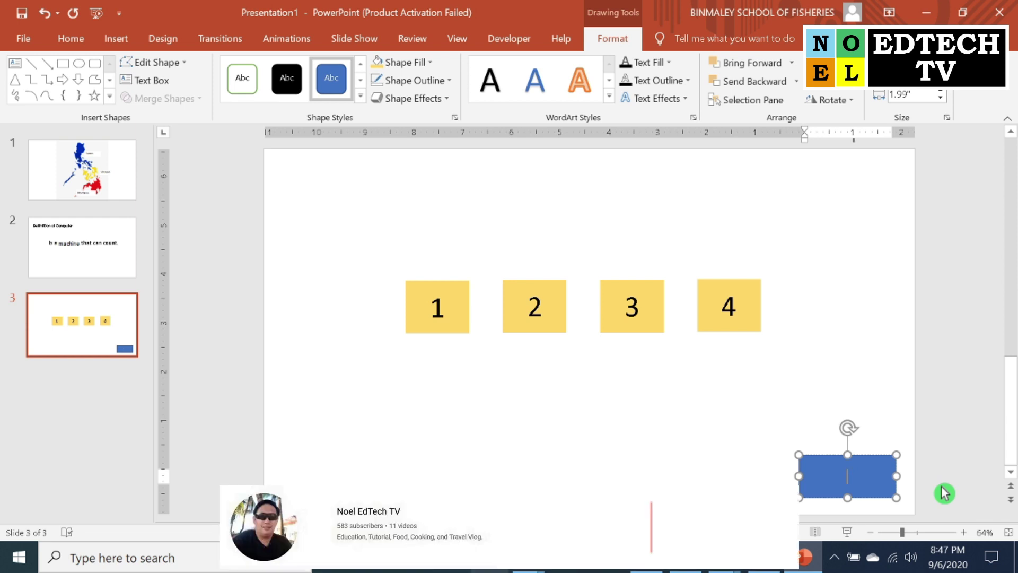
{"action": "type", "text": "Score"}
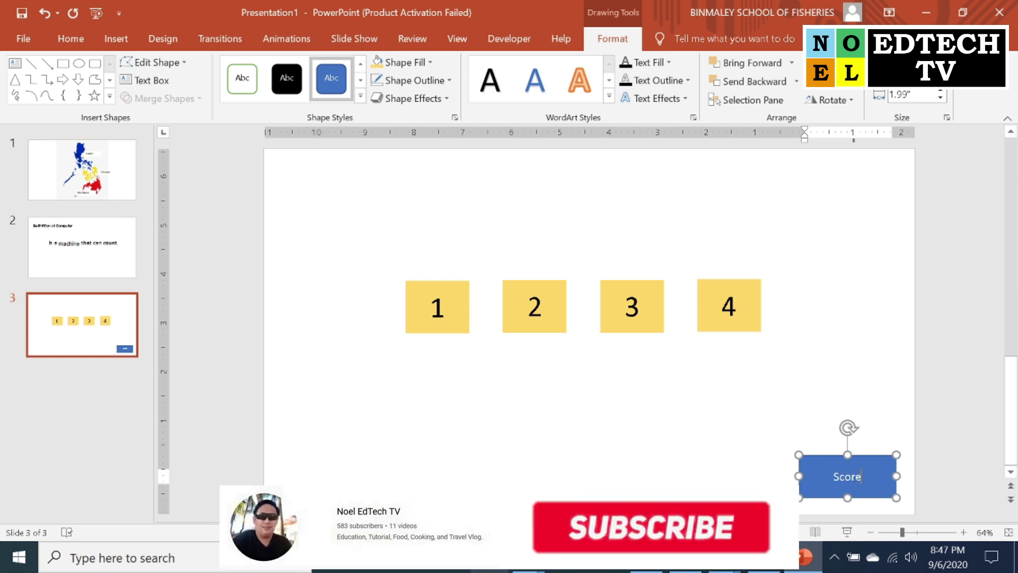
Format the Score text as bold 36 pt.
{"action": "double_click", "coordinate": [848, 477]}
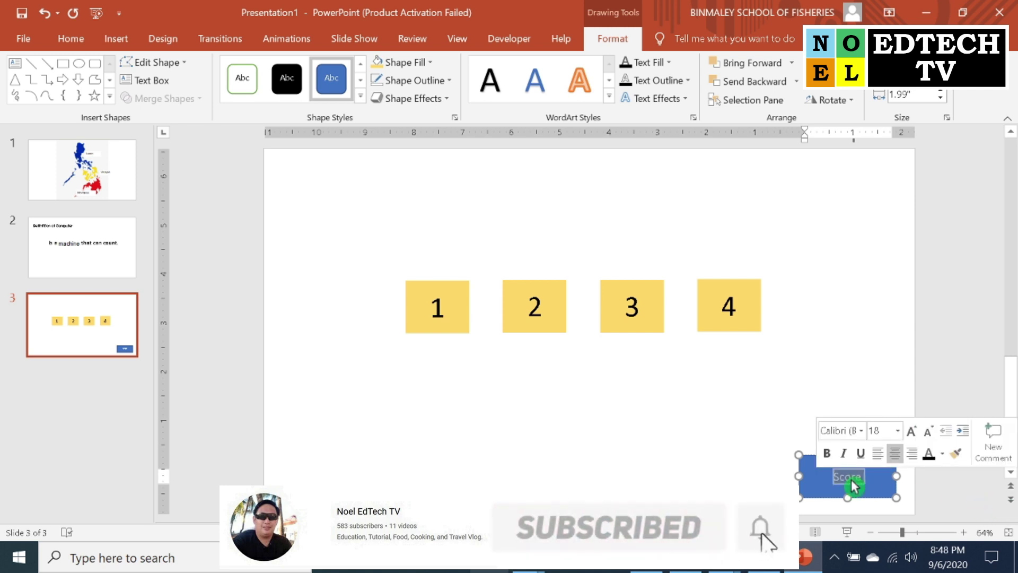
{"action": "left_click", "coordinate": [72, 39]}
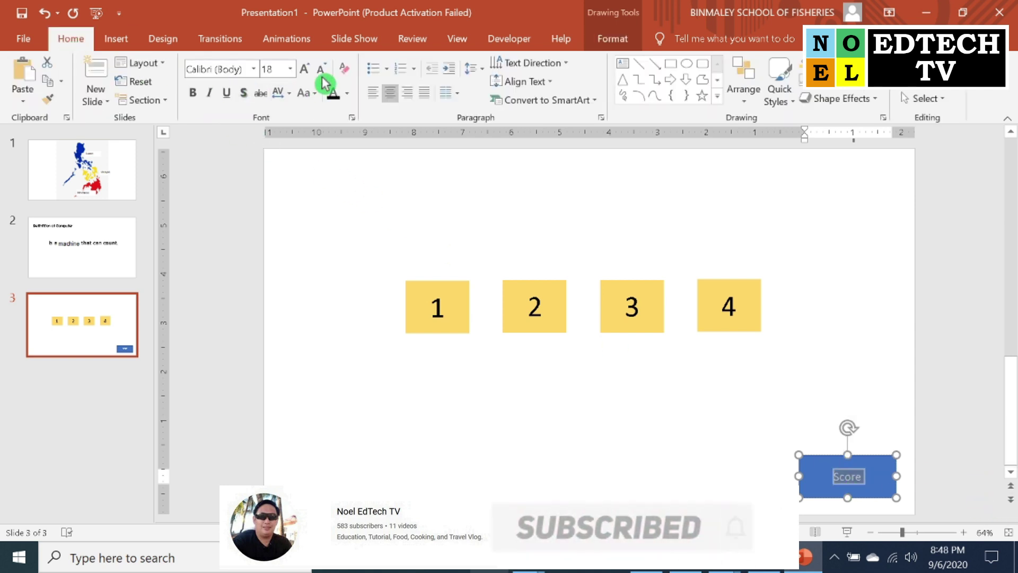
{"action": "left_click", "coordinate": [290, 69]}
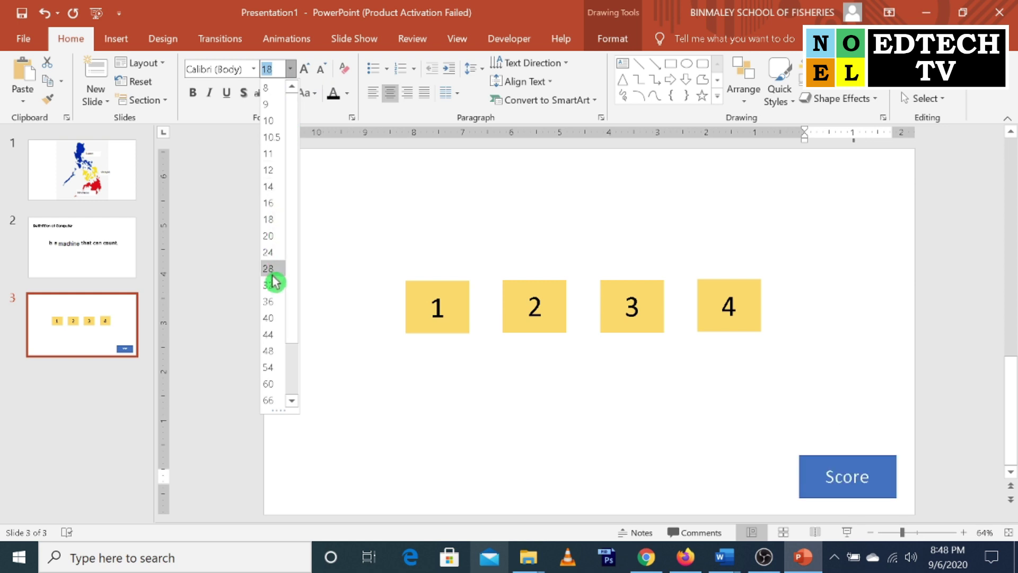
{"action": "left_click", "coordinate": [270, 303]}
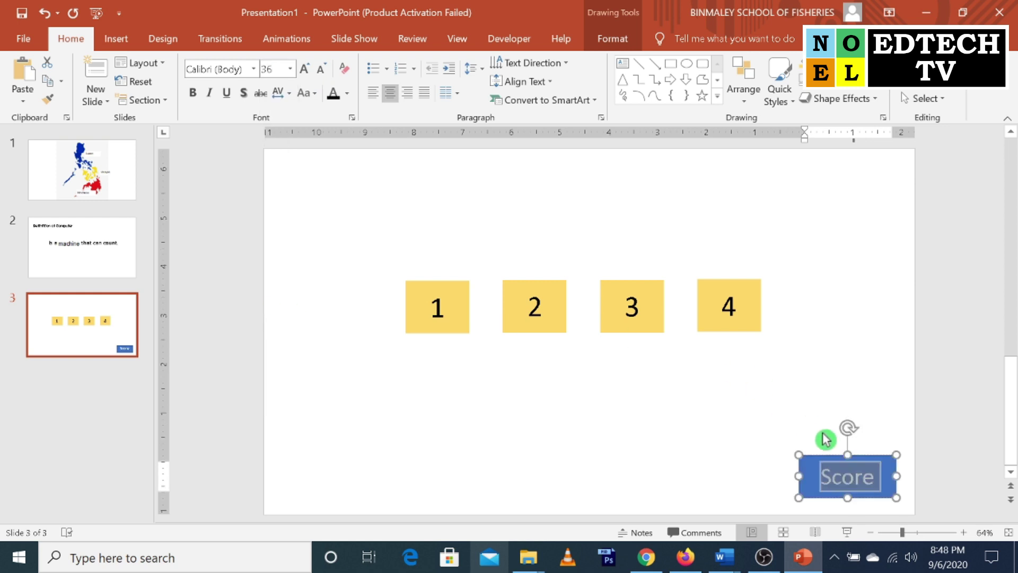
{"action": "left_click", "coordinate": [193, 93]}
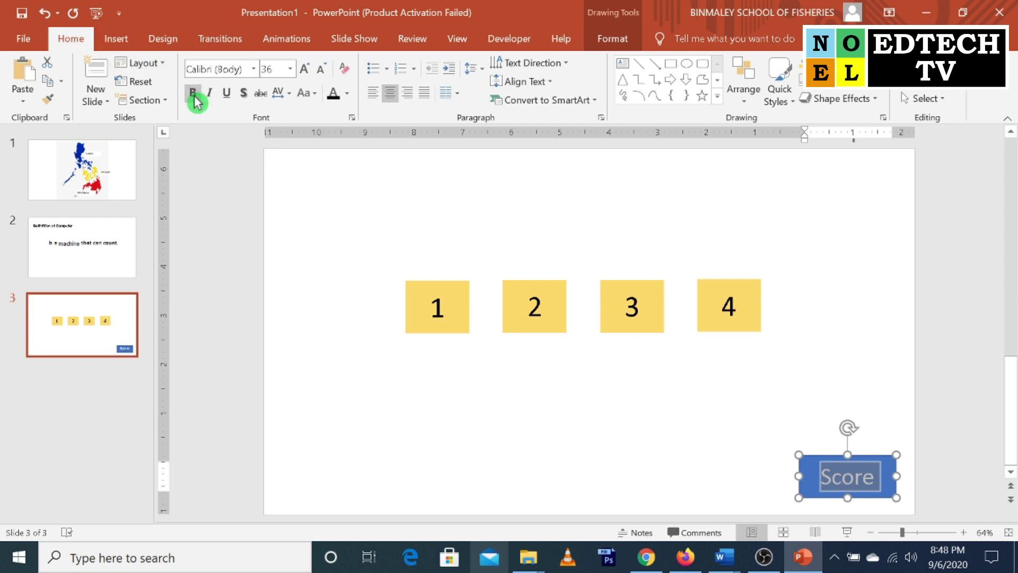
{"action": "left_click", "coordinate": [853, 389]}
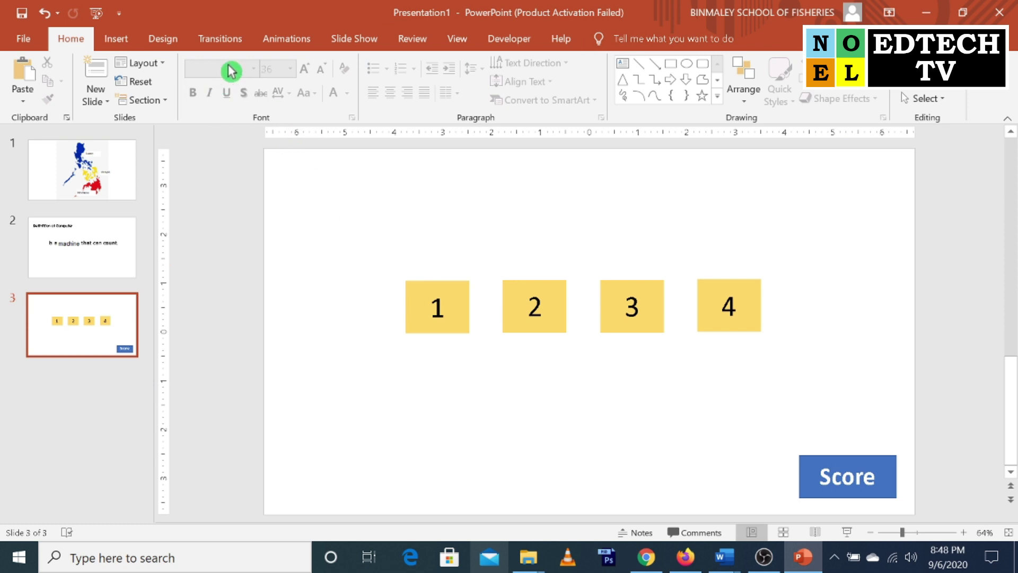
Add a 'Dashboard' text box at slide 3's top-left, formatted bold at 44 pt.
{"action": "left_click", "coordinate": [623, 63]}
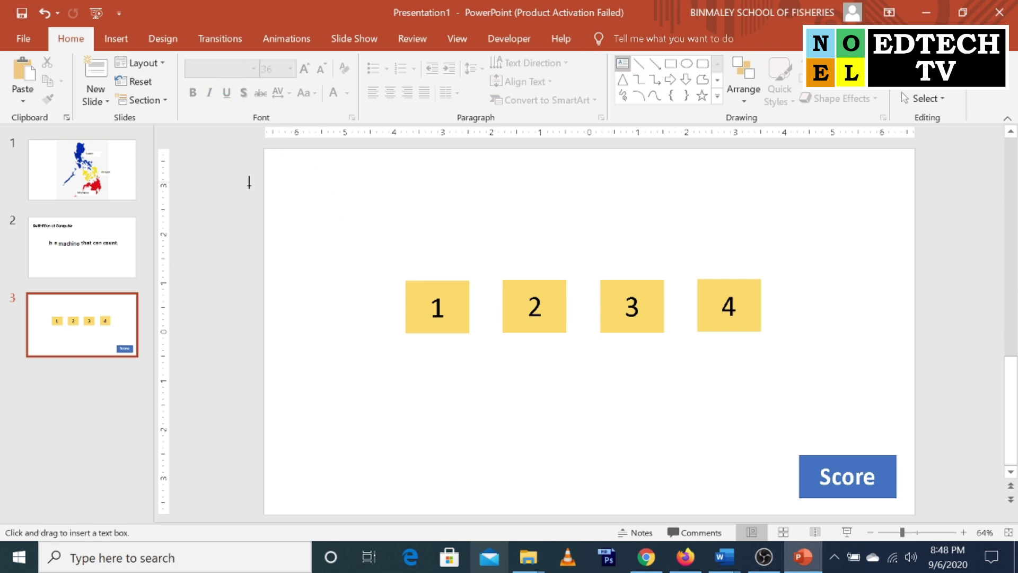
{"action": "left_click", "coordinate": [289, 182]}
{"action": "type", "text": "Dash"}
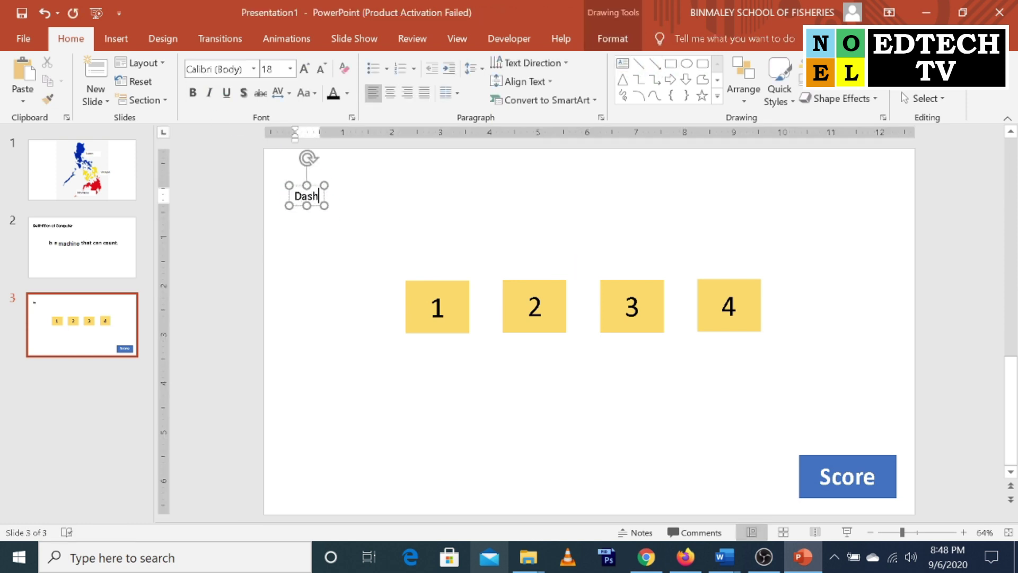
{"action": "type", "text": "board"}
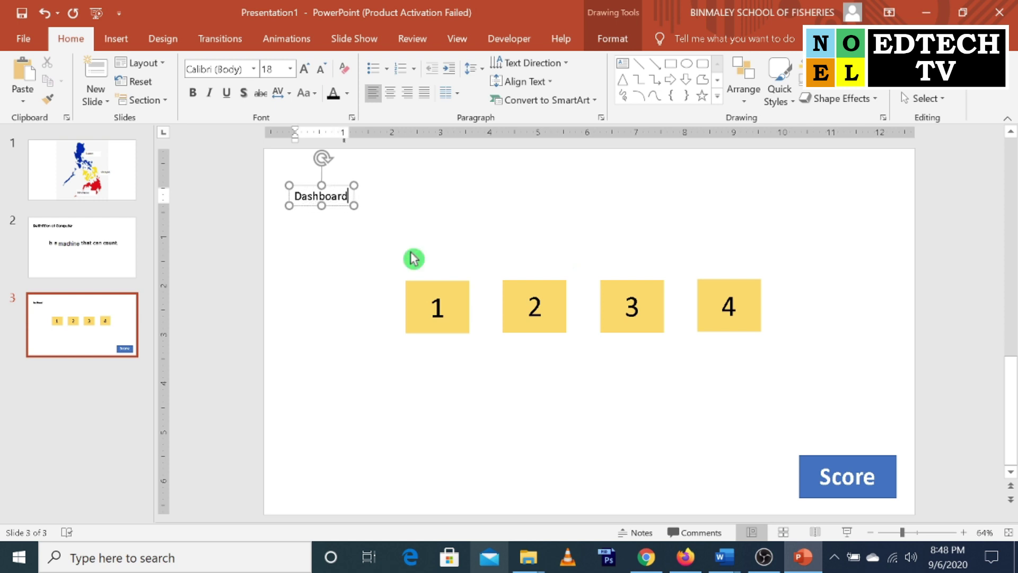
{"action": "left_click", "coordinate": [331, 185]}
{"action": "left_click", "coordinate": [194, 98]}
{"action": "left_click", "coordinate": [290, 69]}
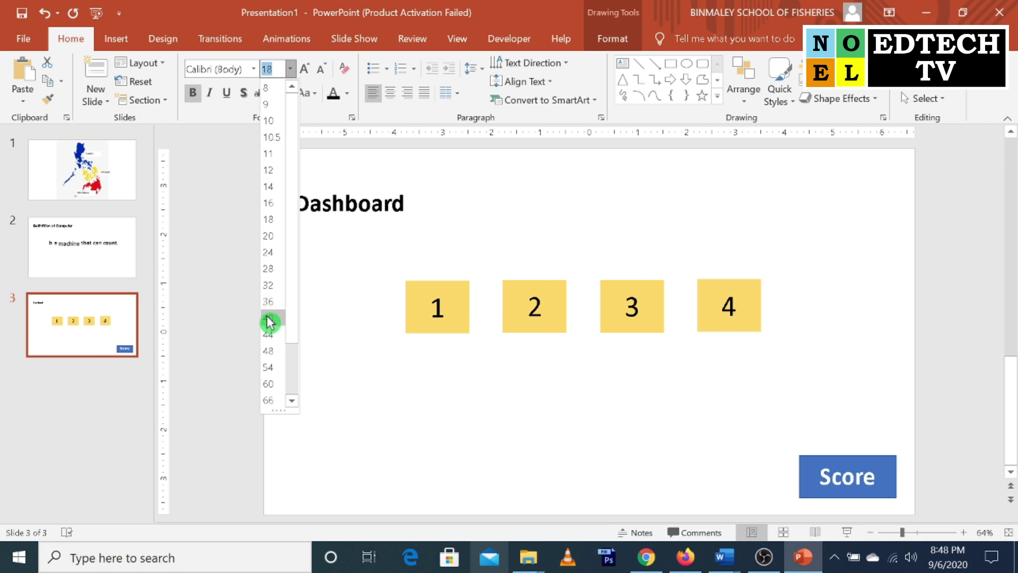
{"action": "left_click", "coordinate": [268, 335]}
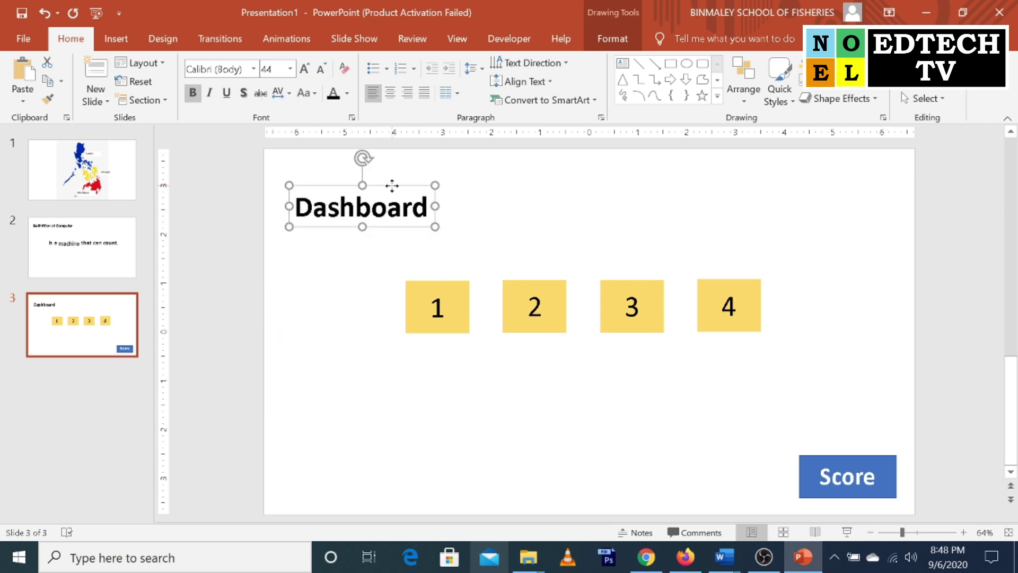
{"action": "left_click_drag", "start_coordinate": [392, 185], "coordinate": [384, 164]}
{"action": "left_click", "coordinate": [663, 228]}
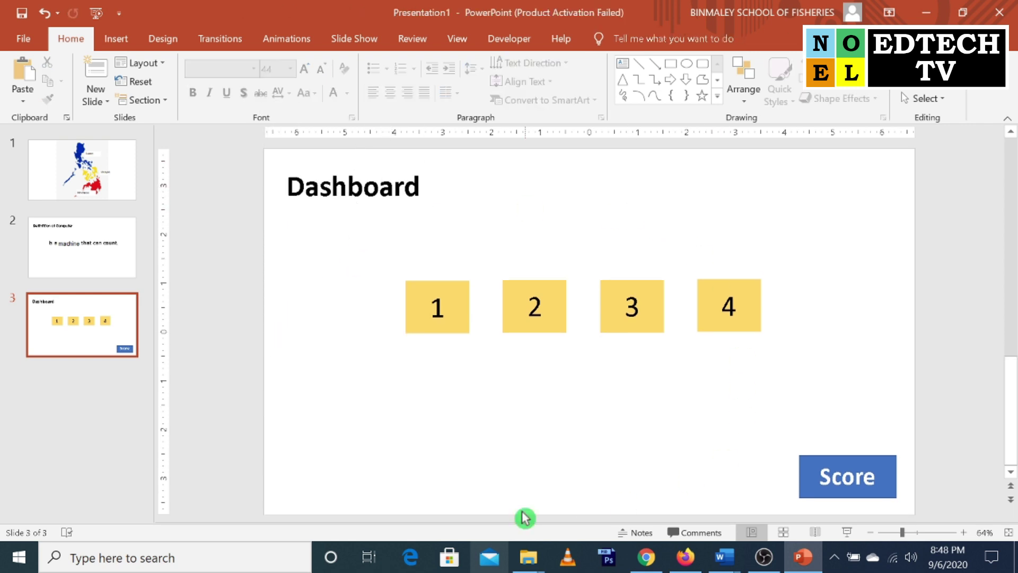
Add a new slide 4 and paste a copy of the Dashboard title from slide 3 onto it.
{"action": "left_click", "coordinate": [108, 100]}
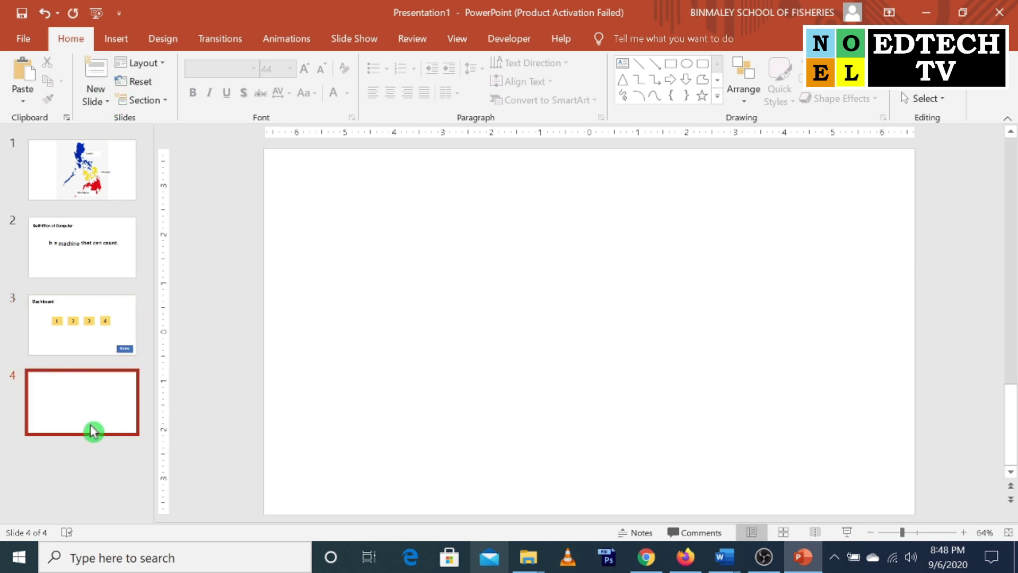
{"action": "left_click", "coordinate": [84, 320]}
{"action": "left_click", "coordinate": [363, 188]}
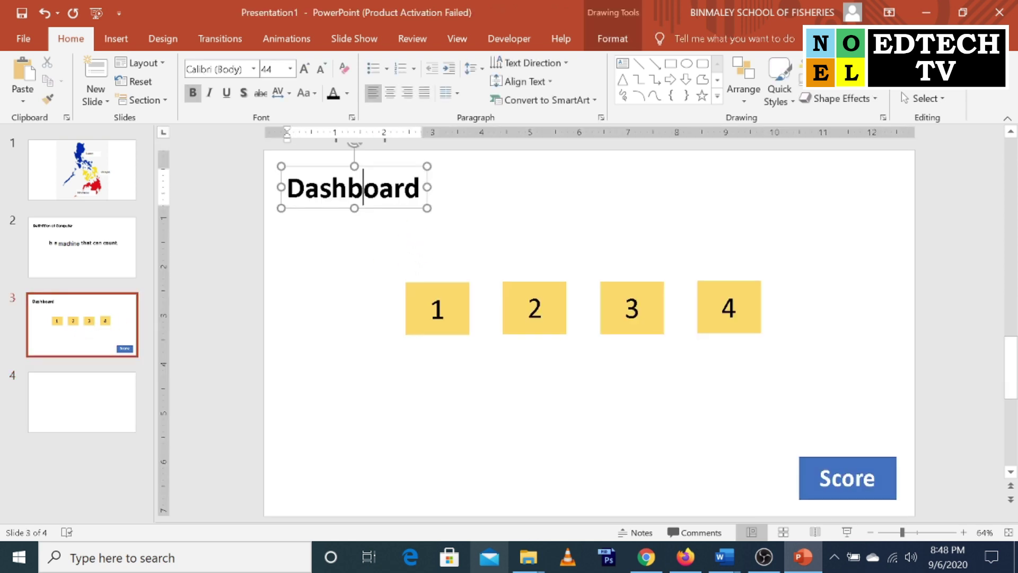
{"action": "left_click", "coordinate": [387, 167]}
{"action": "key", "text": "ctrl+c"}
{"action": "left_click", "coordinate": [74, 393]}
{"action": "key", "text": "ctrl+v"}
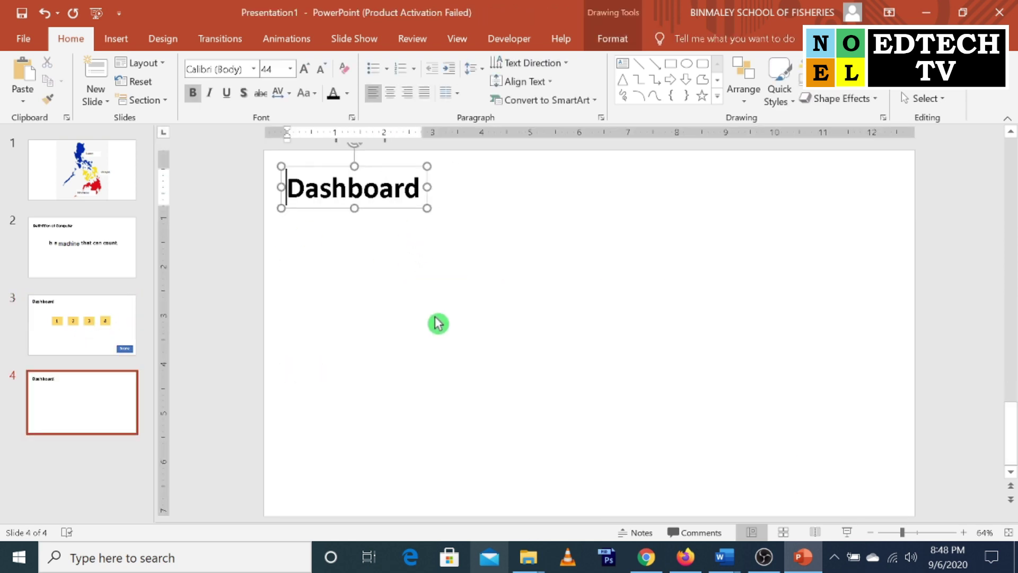
Move the pasted title toward the centre and change it to 'You can insert your question here.'.
{"action": "double_click", "coordinate": [380, 195]}
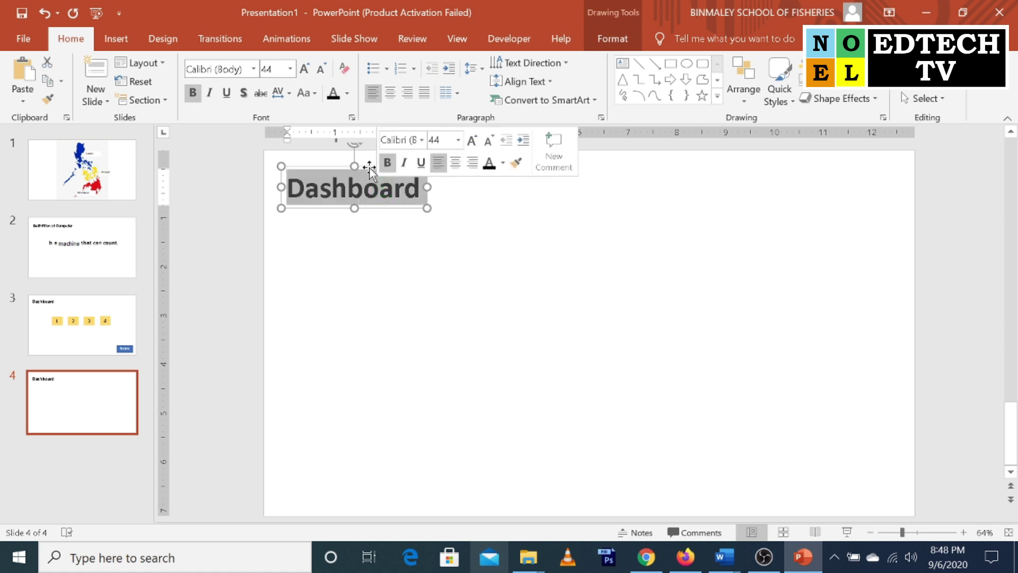
{"action": "left_click_drag", "start_coordinate": [370, 169], "coordinate": [448, 264]}
{"action": "double_click", "coordinate": [451, 289]}
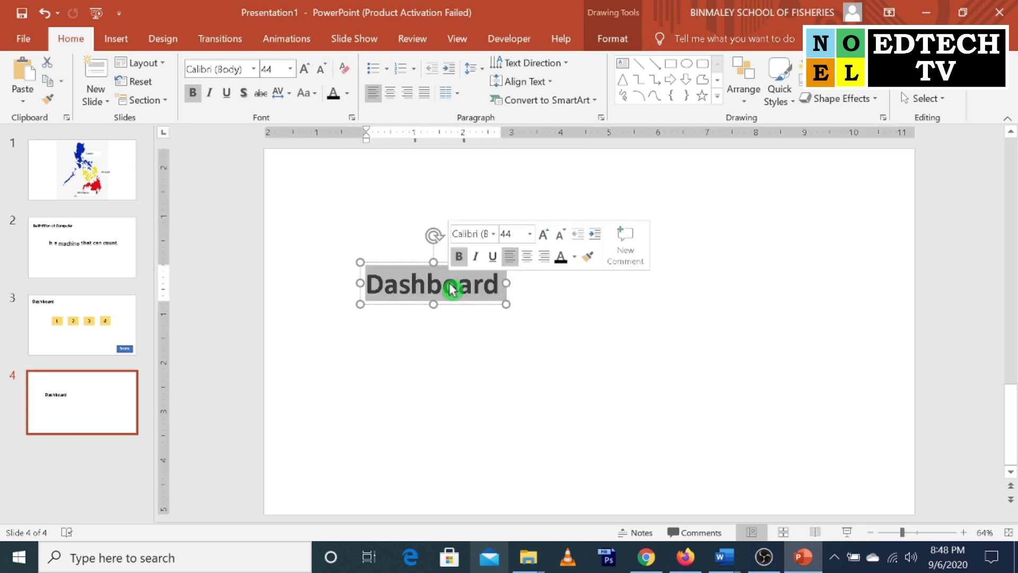
{"action": "type", "text": "You ca"}
{"action": "type", "text": "n insert your question here."}
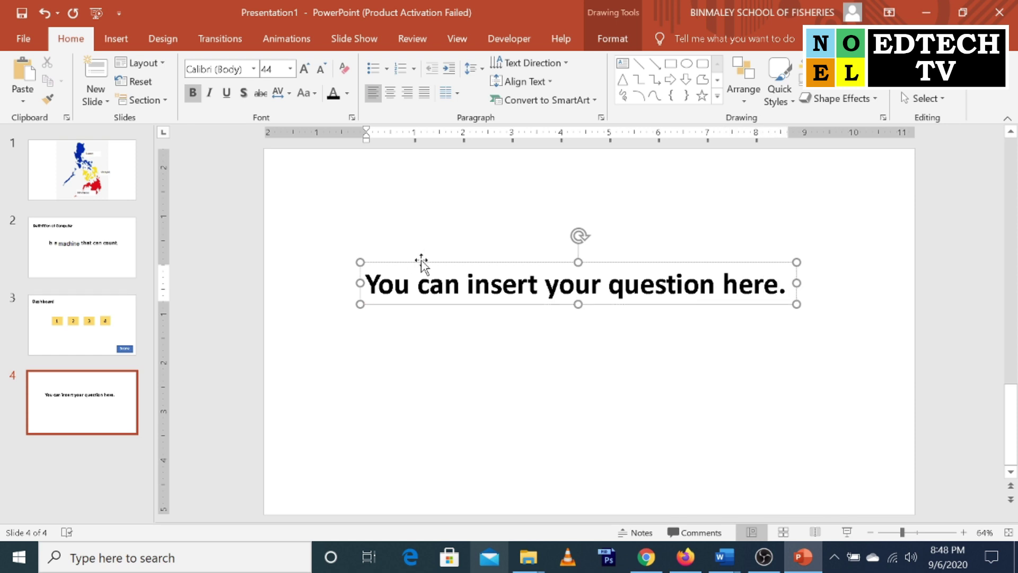
Duplicate the question heading below the original and change the copy to 'correct answer'.
{"action": "left_click_drag", "start_coordinate": [422, 263], "coordinate": [439, 253]}
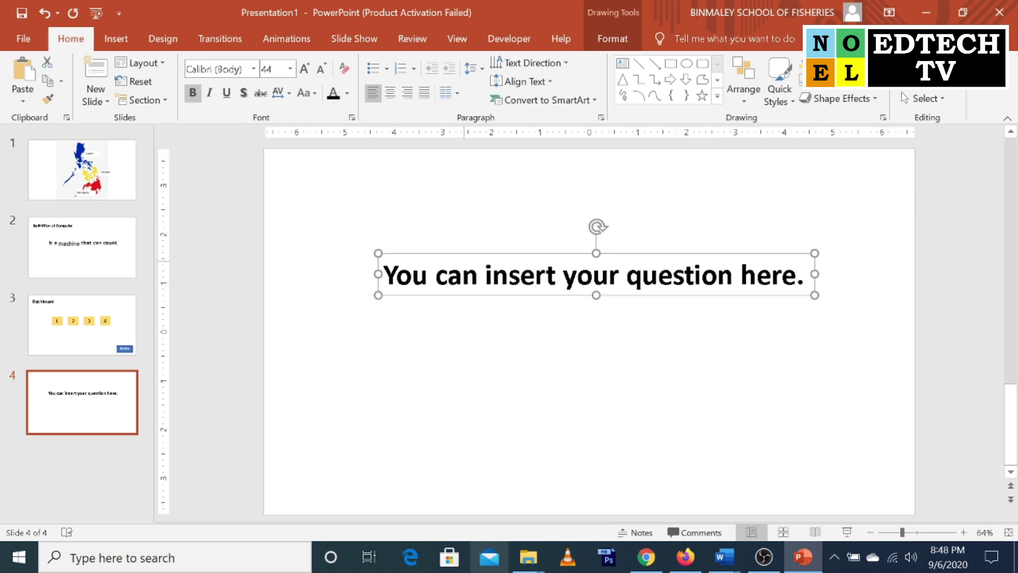
{"action": "key", "text": "ctrl+d"}
{"action": "left_click_drag", "start_coordinate": [547, 264], "coordinate": [539, 349]}
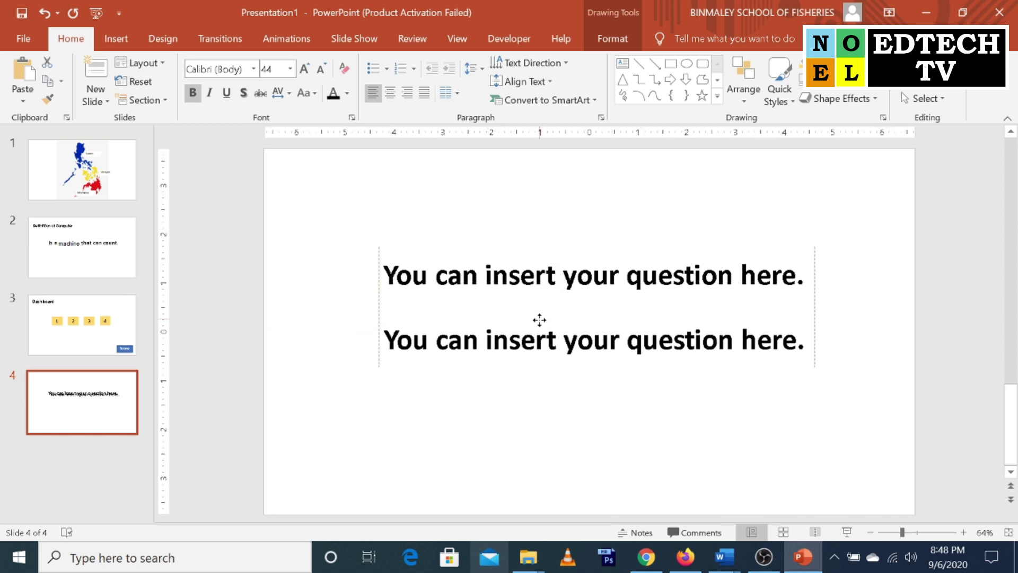
{"action": "double_click", "coordinate": [520, 369]}
{"action": "triple_click", "coordinate": [555, 370]}
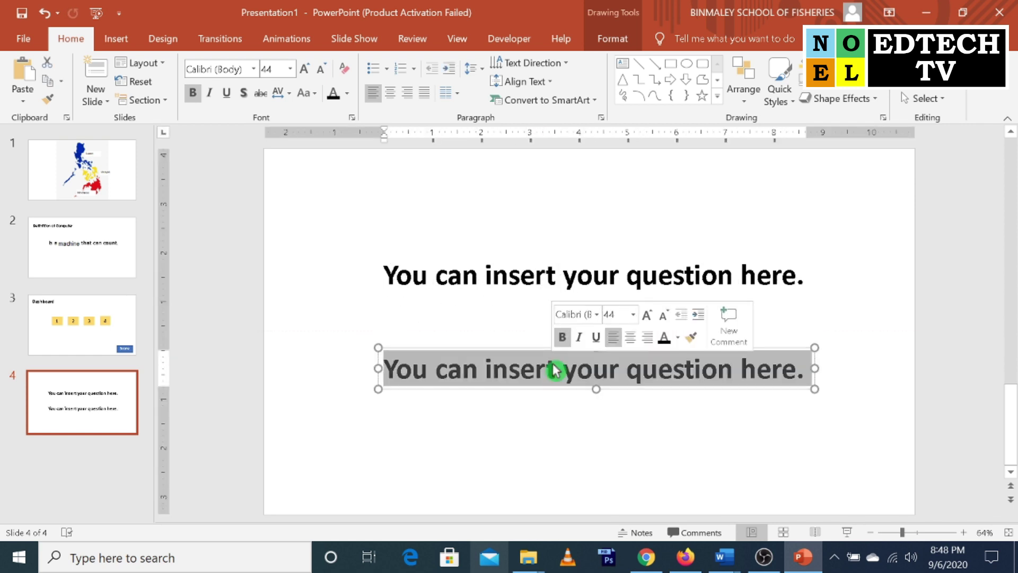
{"action": "type", "text": "correct a"}
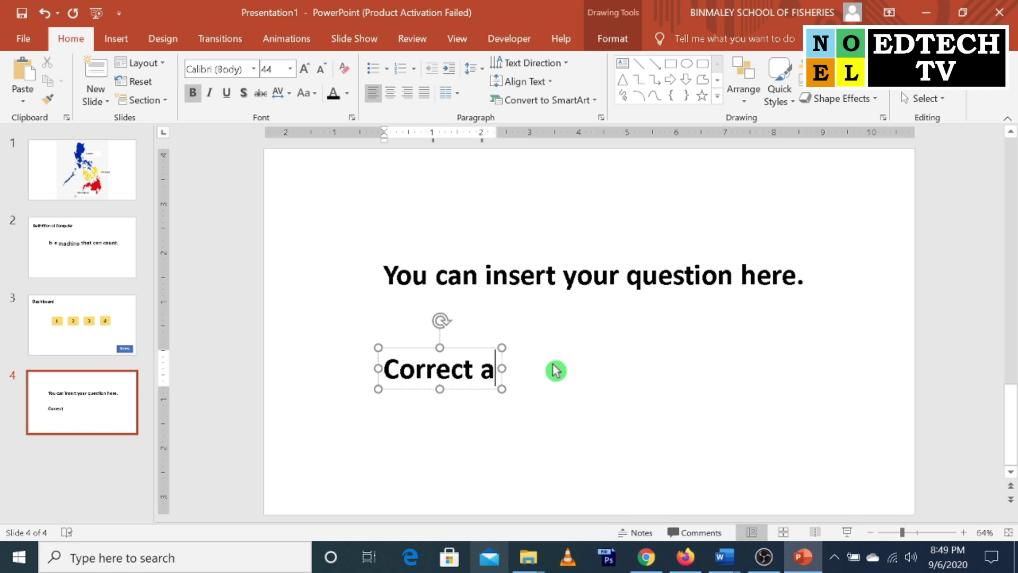
{"action": "type", "text": "nswer"}
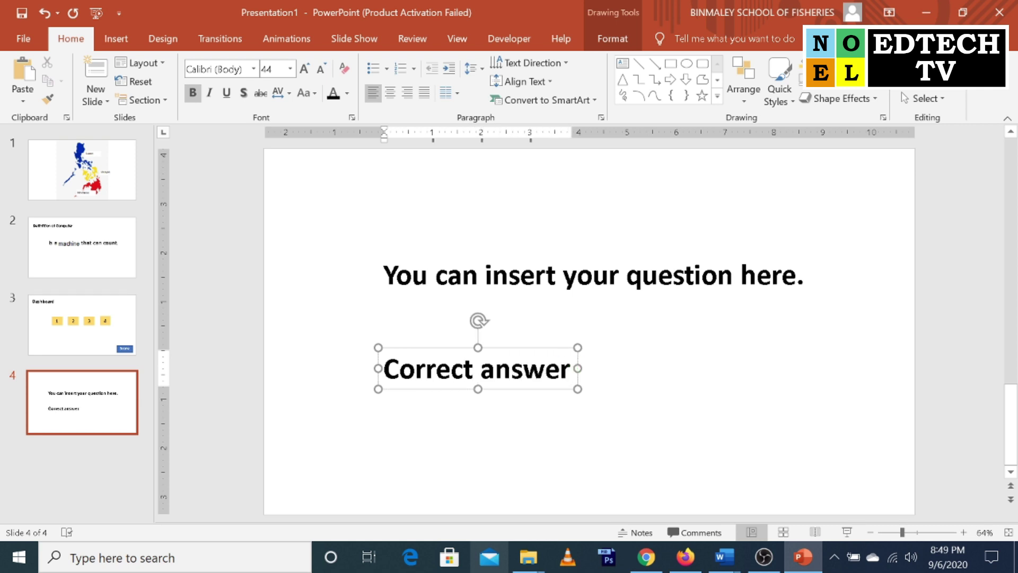
Add a 'Wrong answer' copy to the right, level with Correct answer.
{"action": "left_click", "coordinate": [550, 348]}
{"action": "key", "text": "ctrl+d"}
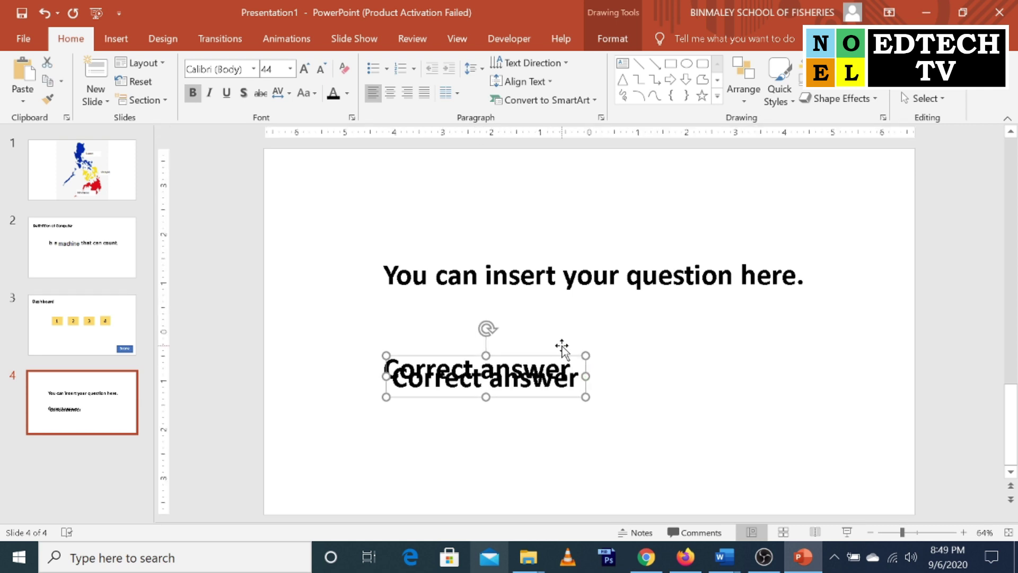
{"action": "left_click_drag", "start_coordinate": [561, 356], "coordinate": [811, 341]}
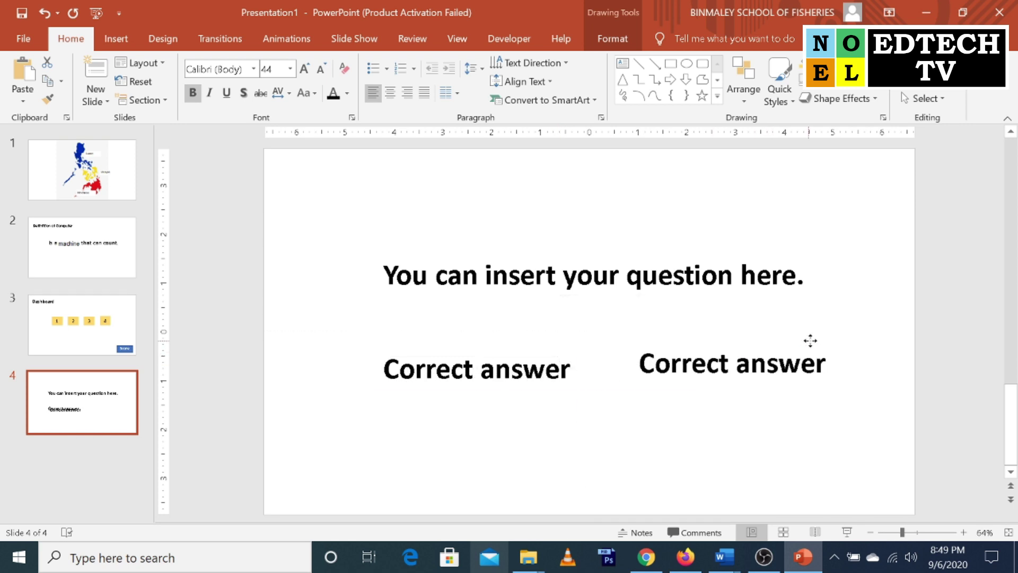
{"action": "left_click", "coordinate": [709, 363]}
{"action": "double_click", "coordinate": [713, 377]}
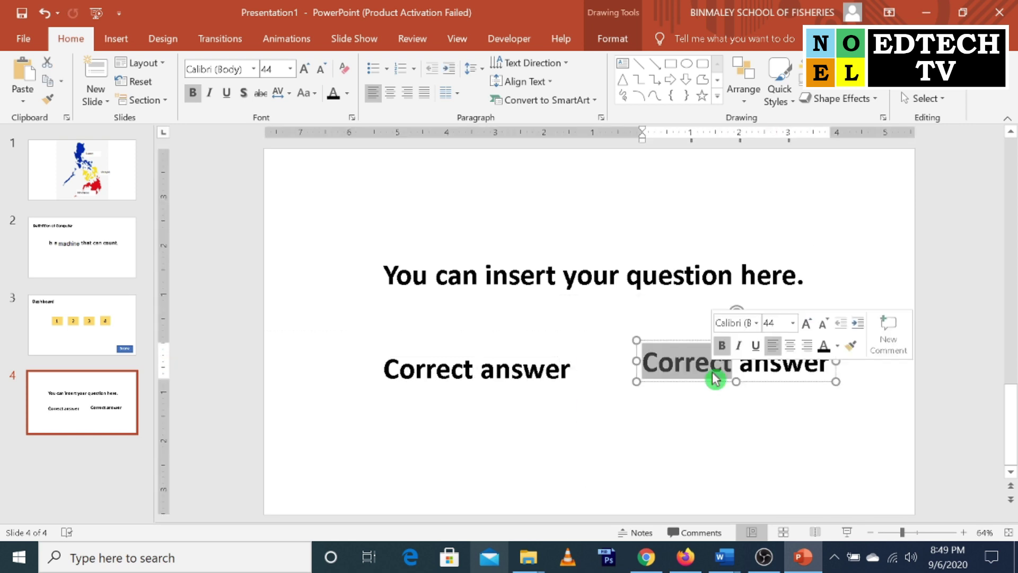
{"action": "type", "text": "Wrong"}
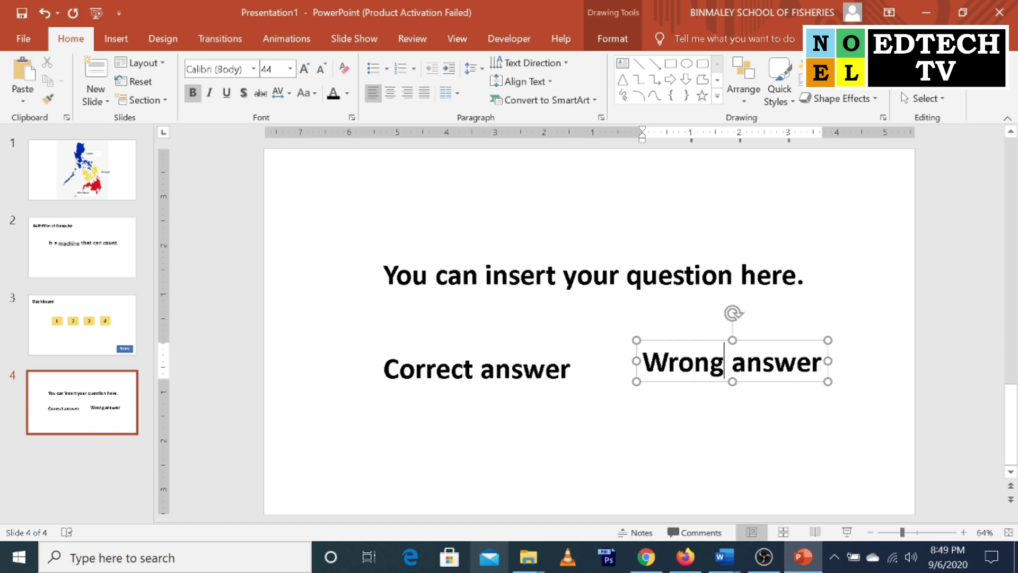
{"action": "left_click_drag", "start_coordinate": [769, 340], "coordinate": [769, 346]}
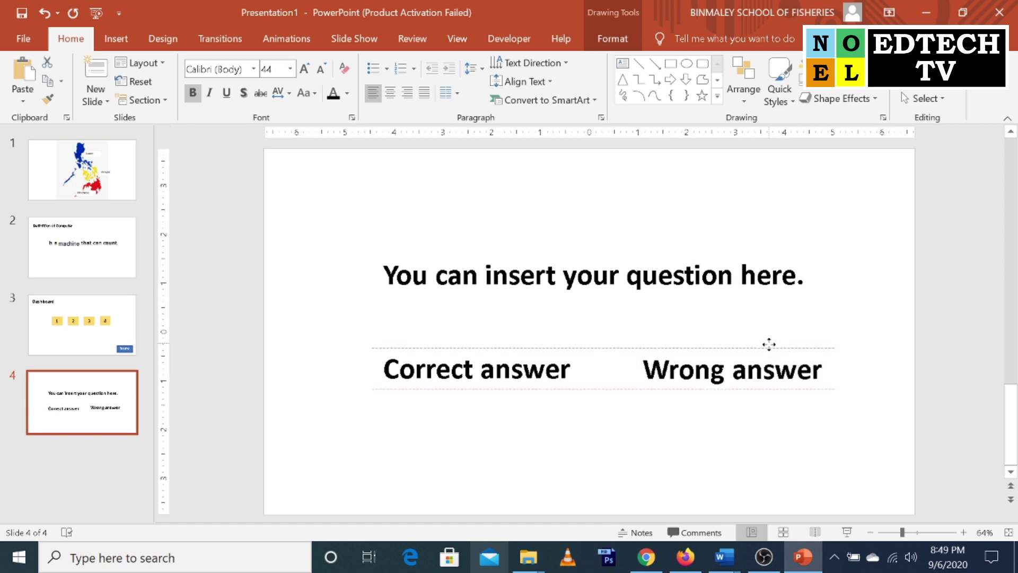
Select the Score button on the Dashboard slide.
{"action": "left_click", "coordinate": [730, 476]}
{"action": "left_click", "coordinate": [79, 320]}
{"action": "left_click_drag", "start_coordinate": [776, 419], "coordinate": [913, 508]}
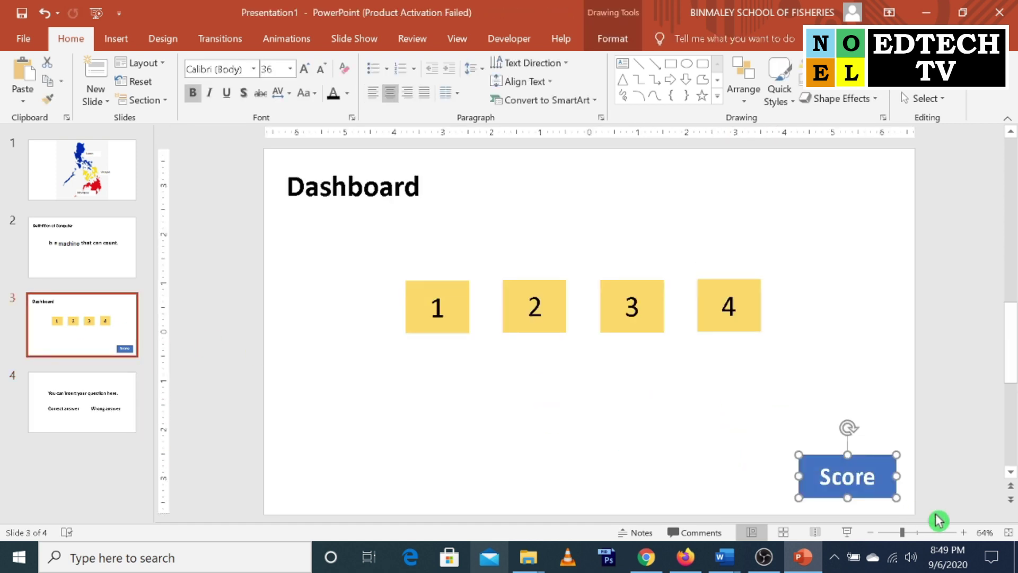
Paste the Score button onto slide 4 and give it an orange fill with no outline.
{"action": "left_click", "coordinate": [86, 418]}
{"action": "key", "text": "ctrl+v"}
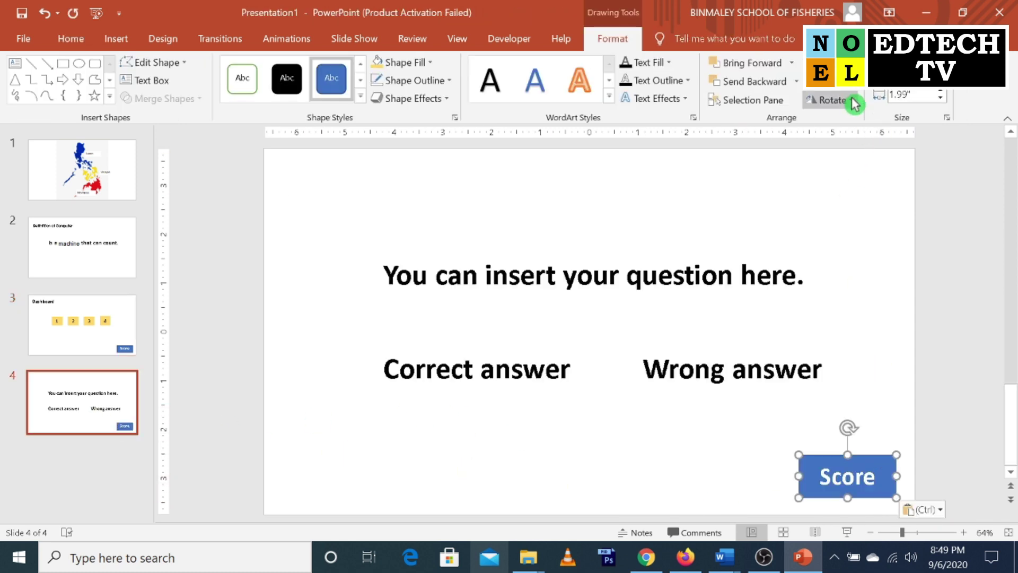
{"action": "left_click", "coordinate": [405, 62]}
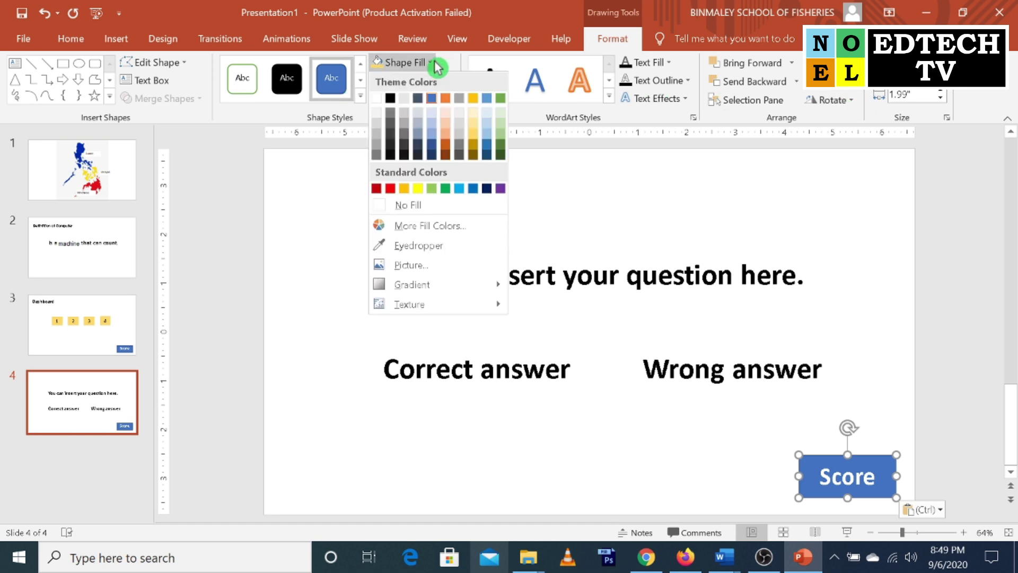
{"action": "left_click", "coordinate": [444, 146]}
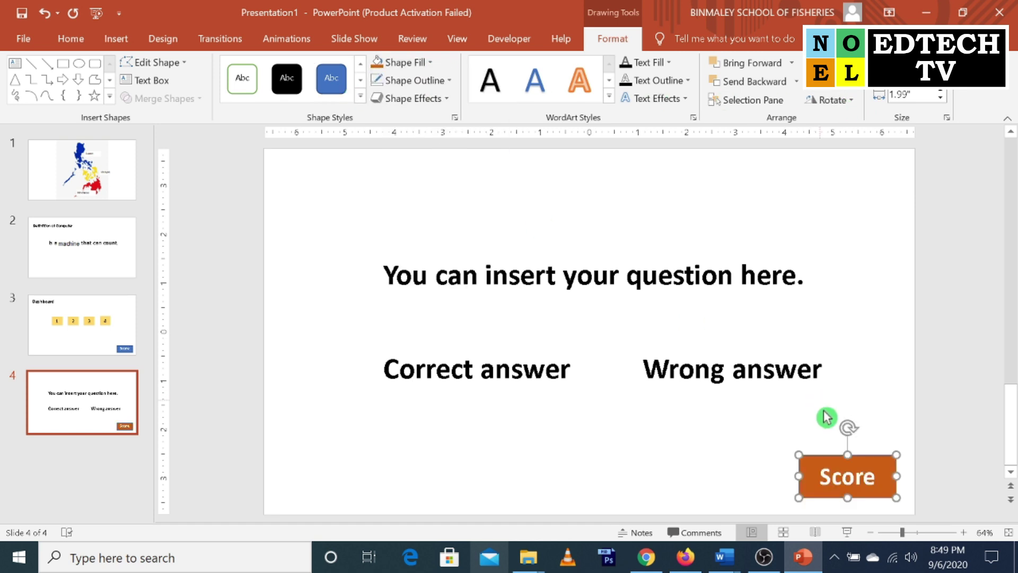
{"action": "left_click", "coordinate": [449, 80]}
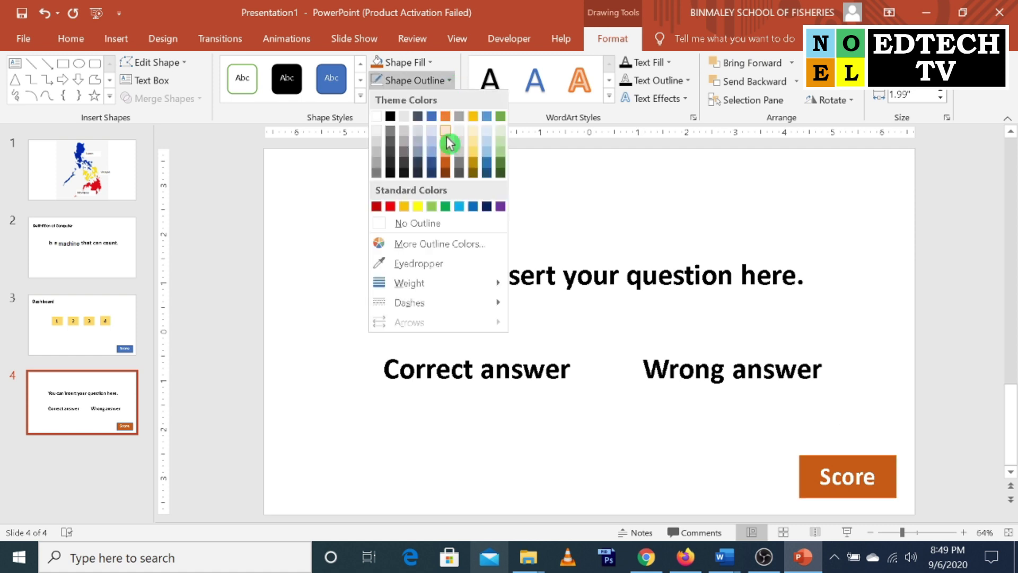
{"action": "left_click", "coordinate": [416, 224]}
{"action": "left_click", "coordinate": [667, 430]}
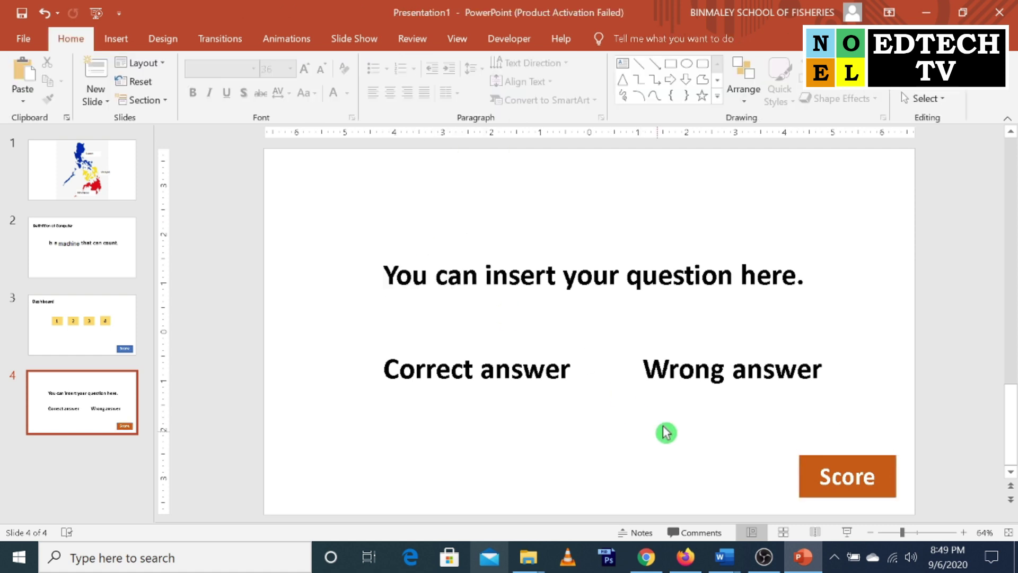
{"action": "left_click", "coordinate": [121, 40]}
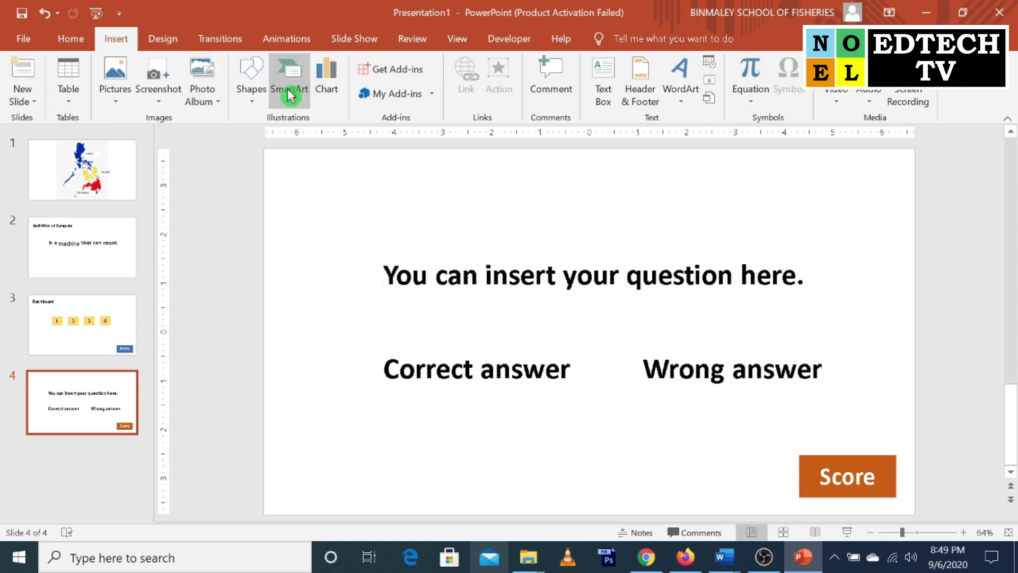
Draw a parallelogram banner at the top-left with gold fill and no outline.
{"action": "left_click", "coordinate": [244, 106]}
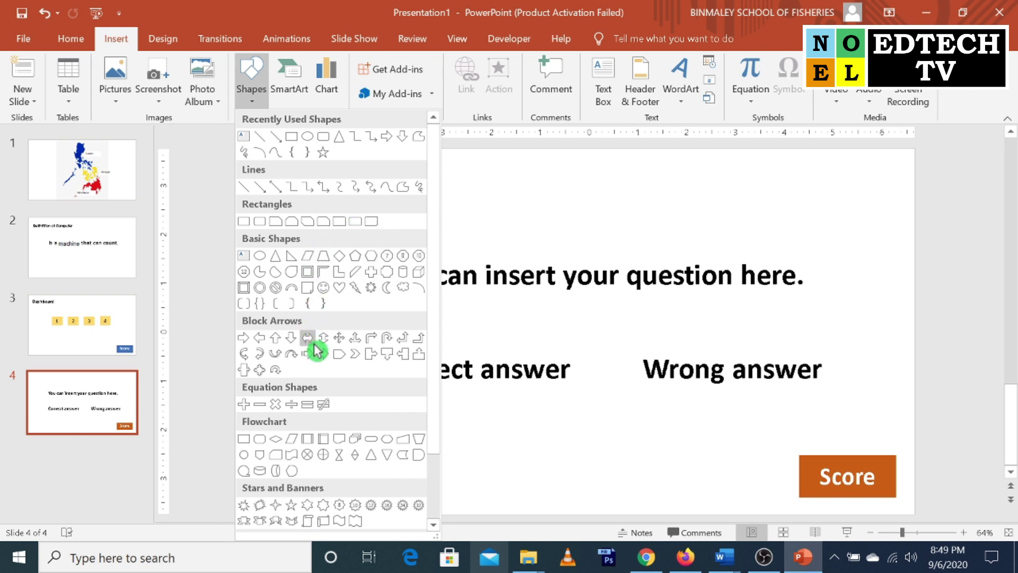
{"action": "left_click", "coordinate": [307, 257]}
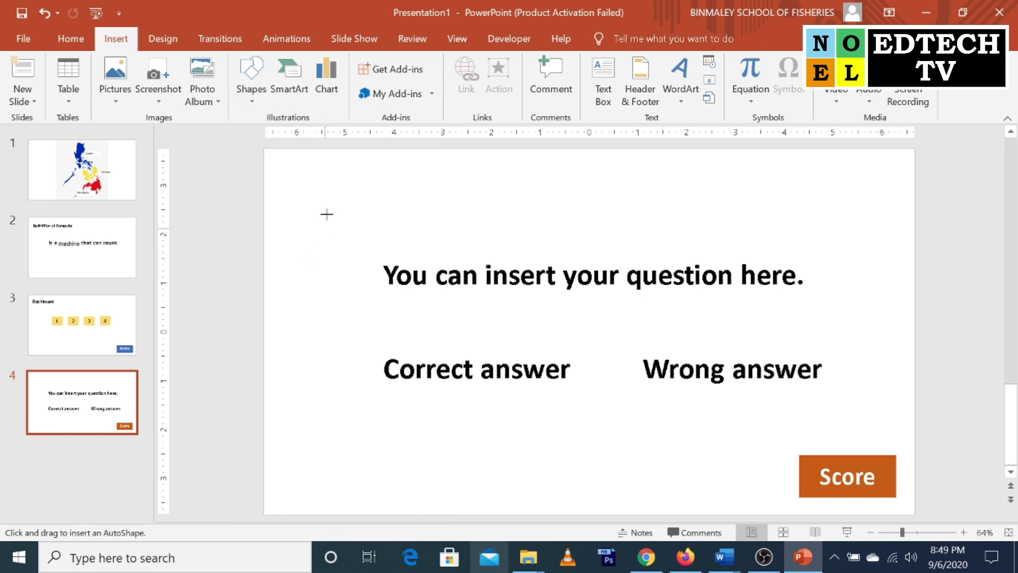
{"action": "left_click_drag", "start_coordinate": [226, 153], "coordinate": [479, 204]}
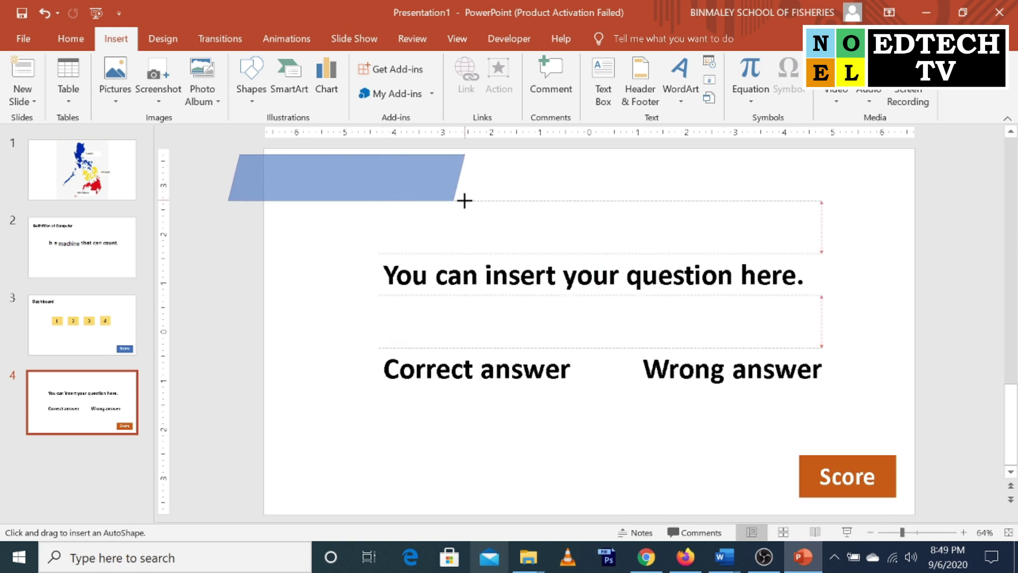
{"action": "left_click_drag", "start_coordinate": [403, 178], "coordinate": [403, 186]}
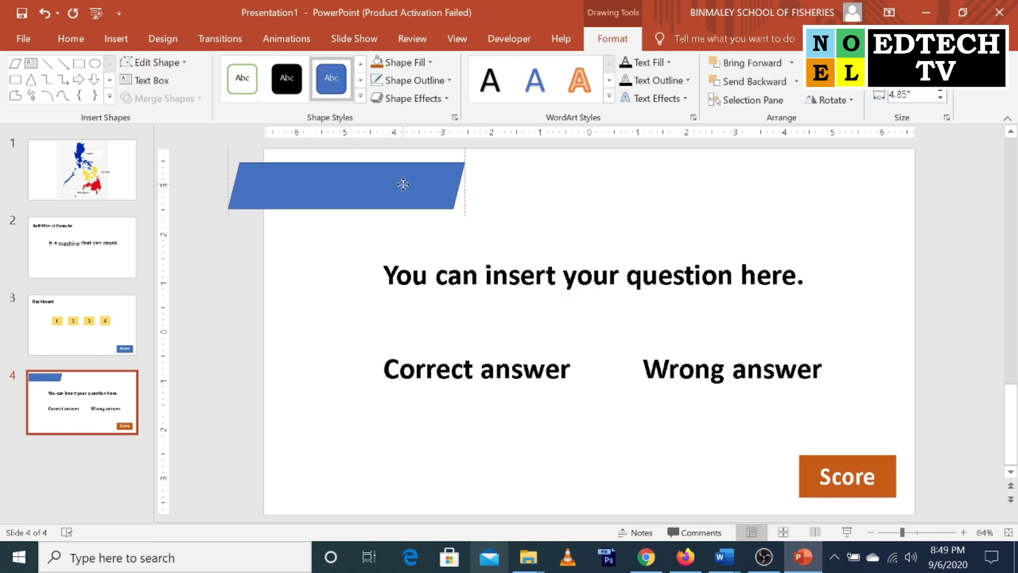
{"action": "left_click", "coordinate": [430, 63]}
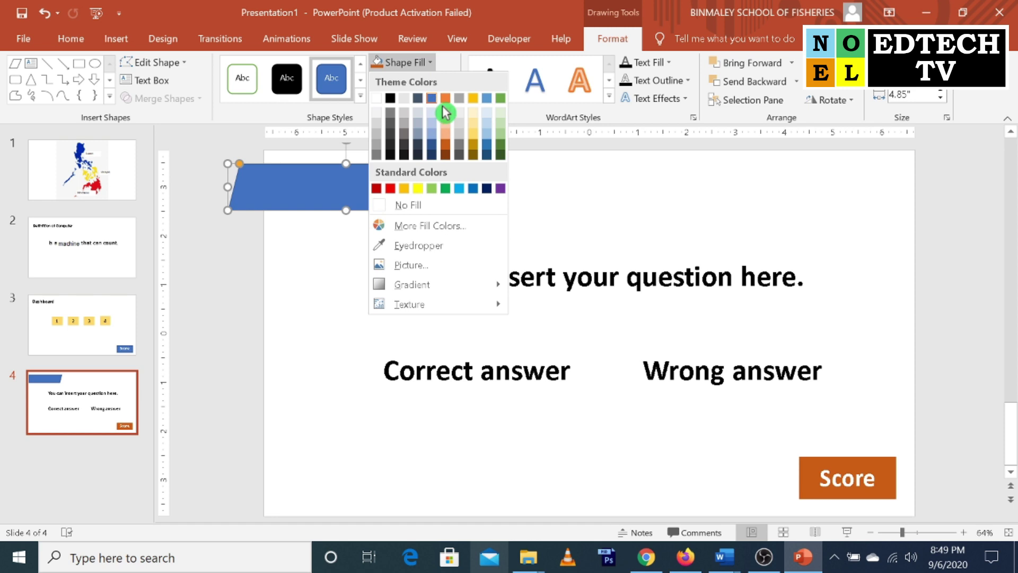
{"action": "left_click", "coordinate": [405, 188]}
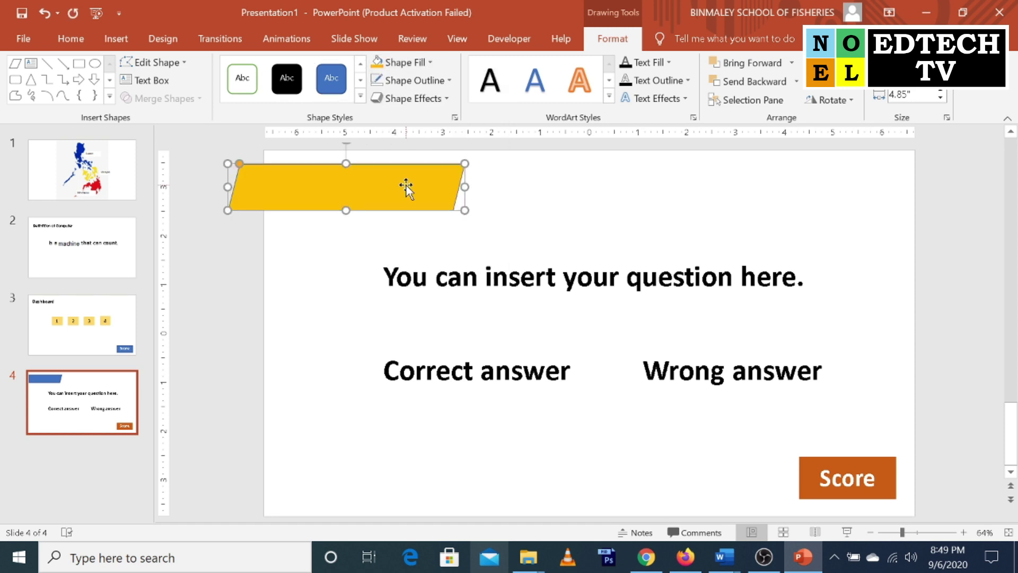
{"action": "left_click", "coordinate": [440, 81]}
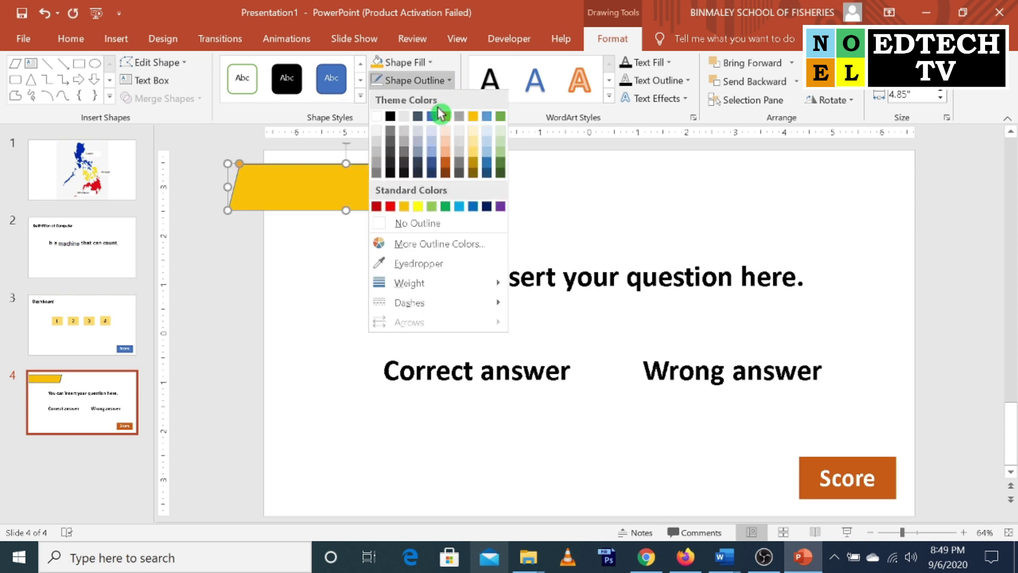
{"action": "left_click", "coordinate": [416, 223]}
Label the banner 'QUESTION 1' in bold, size 36, black text.
{"action": "left_click", "coordinate": [374, 189]}
{"action": "type", "text": "QUESTION 1"}
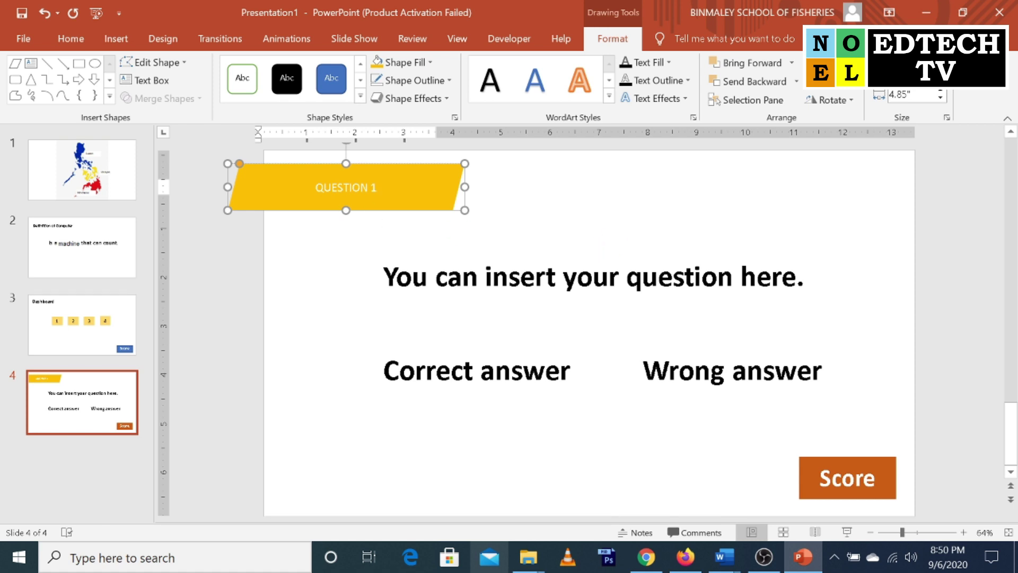
{"action": "left_click_drag", "start_coordinate": [315, 187], "coordinate": [380, 187]}
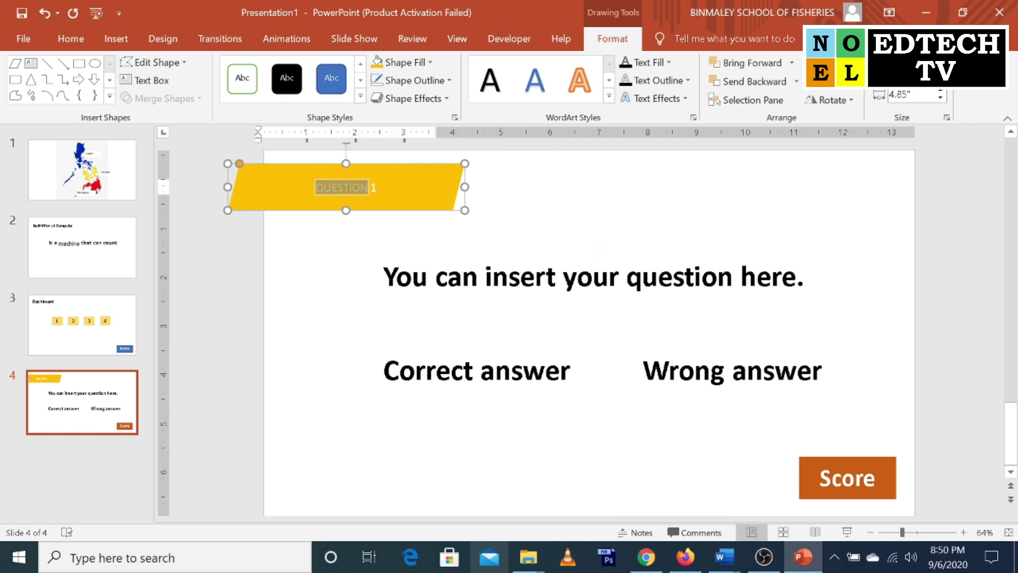
{"action": "left_click", "coordinate": [71, 40]}
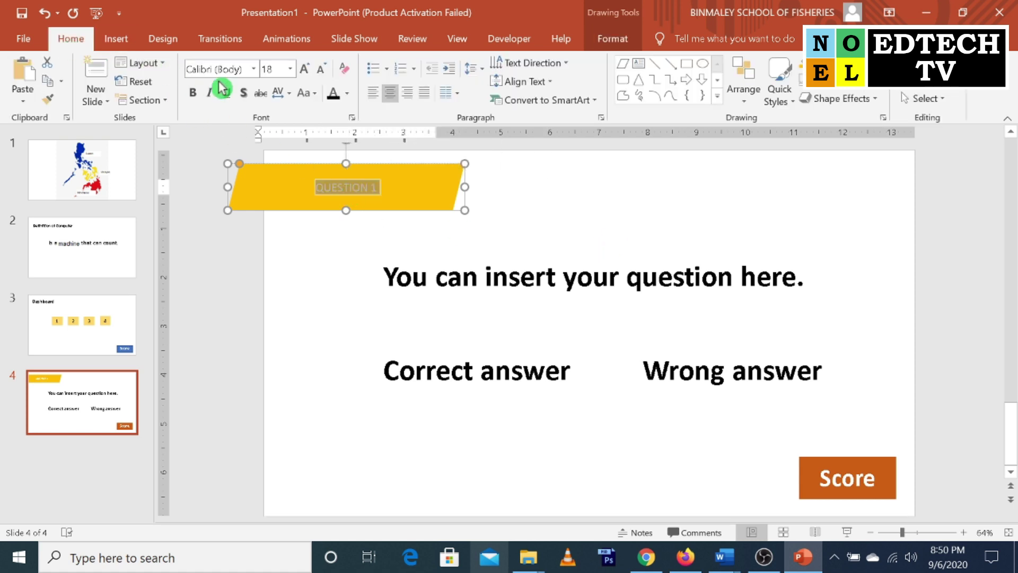
{"action": "left_click", "coordinate": [197, 94]}
{"action": "left_click", "coordinate": [290, 69]}
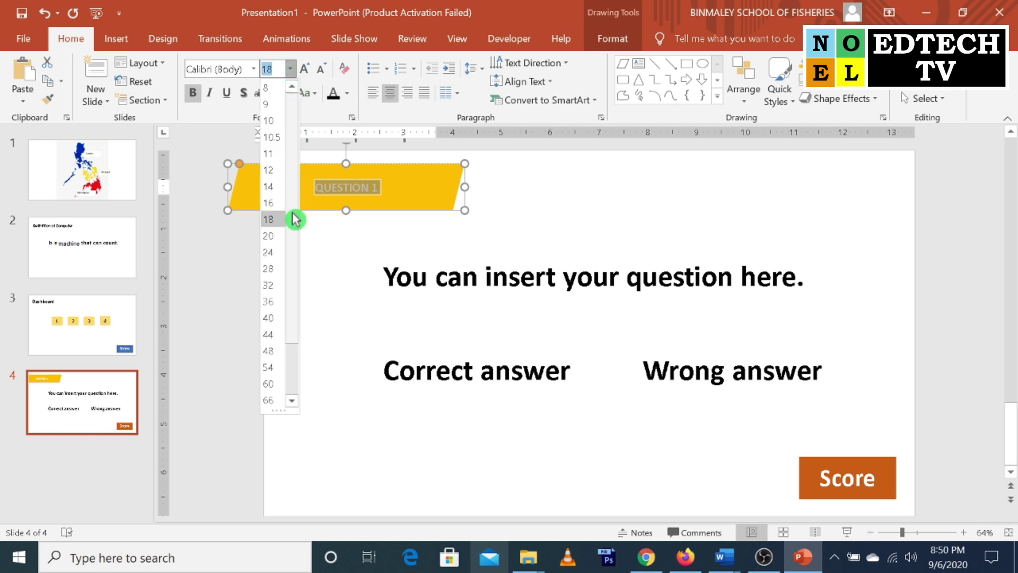
{"action": "left_click", "coordinate": [275, 301]}
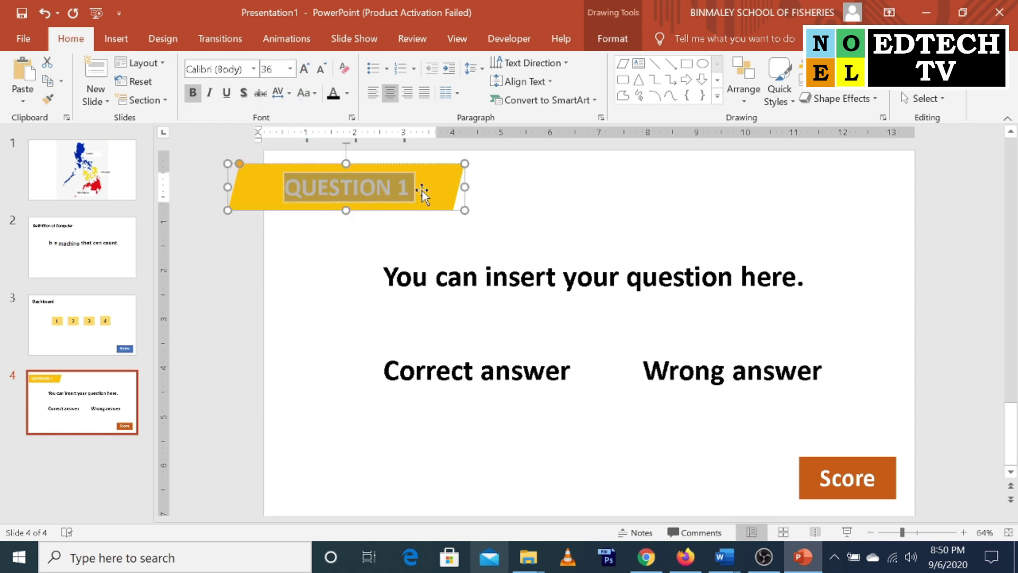
{"action": "left_click_drag", "start_coordinate": [425, 169], "coordinate": [438, 172]}
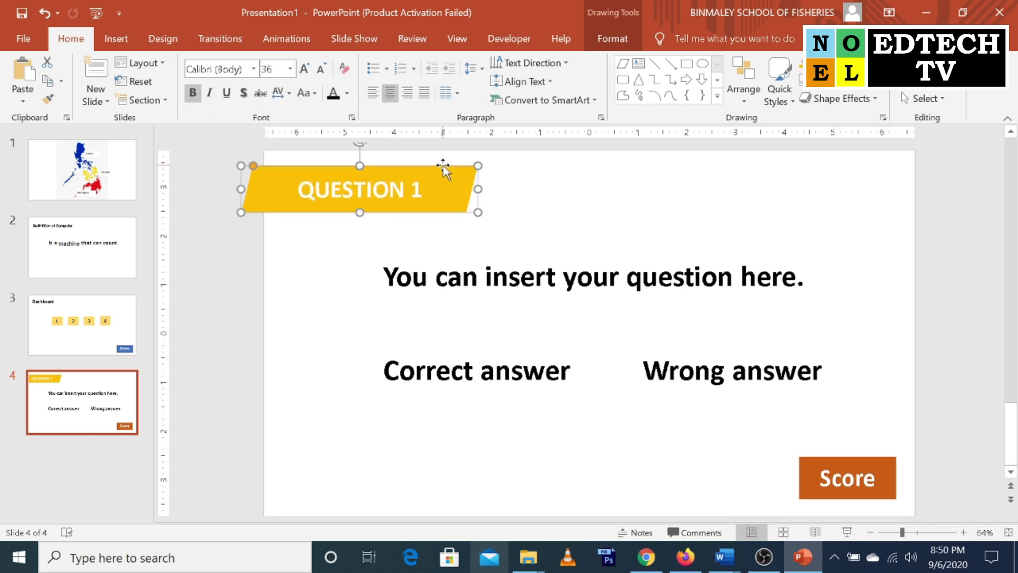
{"action": "left_click", "coordinate": [489, 202]}
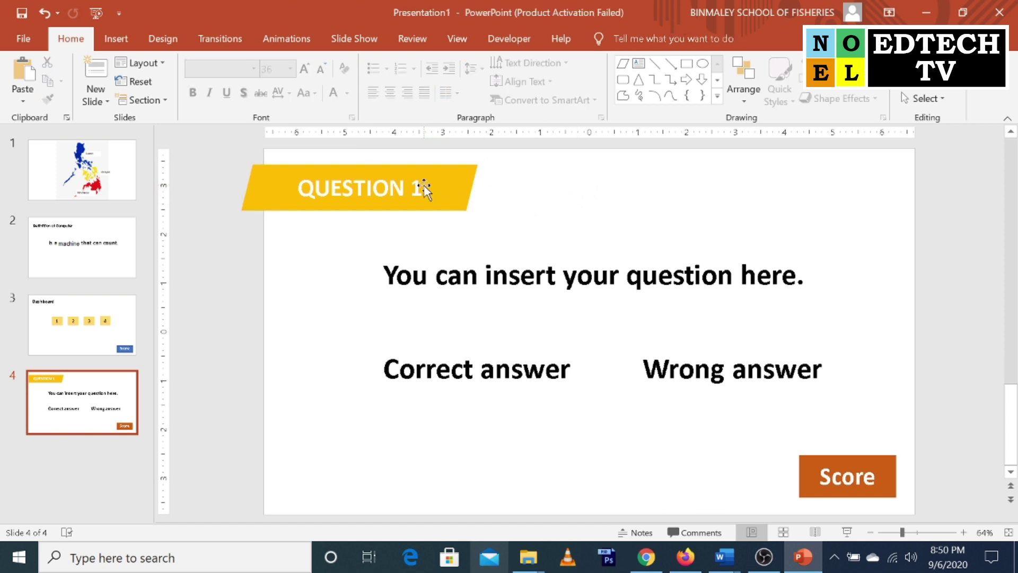
{"action": "left_click_drag", "start_coordinate": [299, 189], "coordinate": [428, 190]}
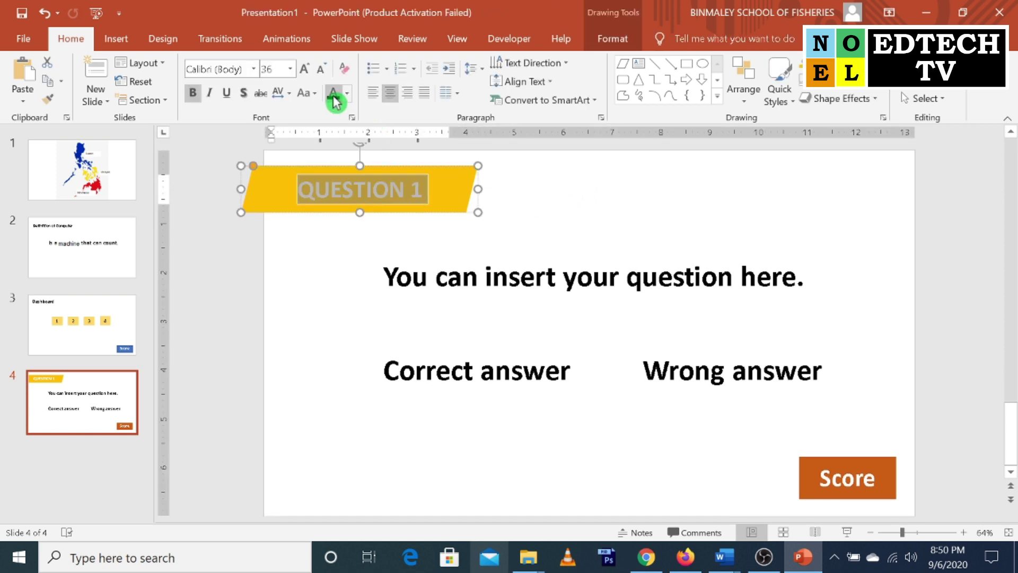
{"action": "left_click", "coordinate": [588, 241]}
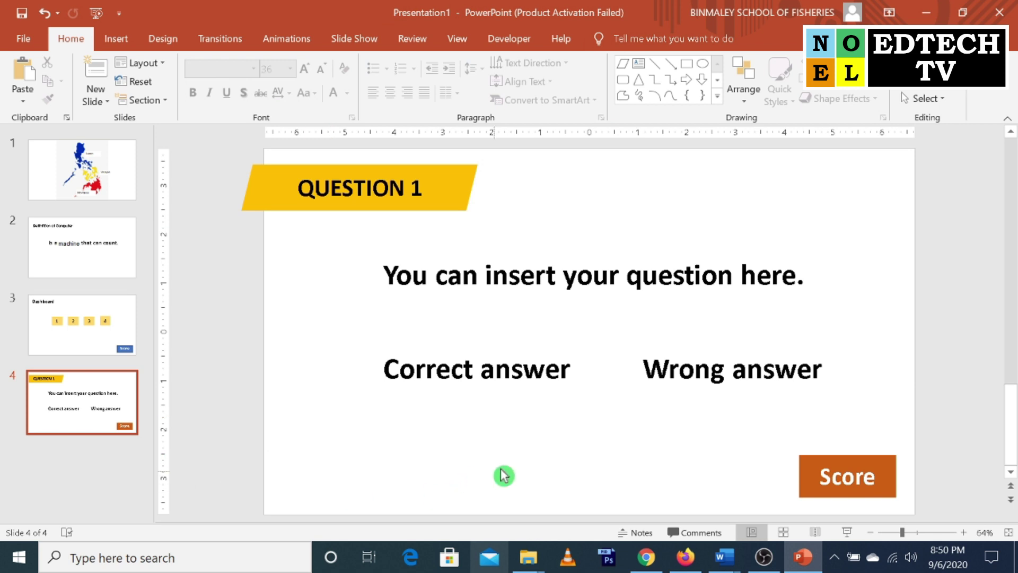
Duplicate slide 4 as slide 5 and relabel its banner QUESTION 2.
{"action": "right_click", "coordinate": [80, 412]}
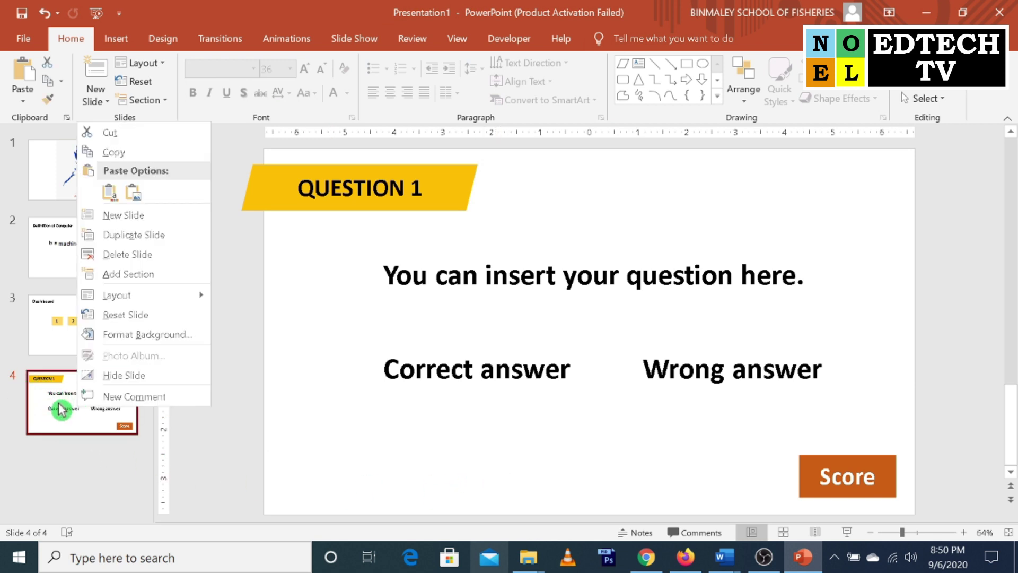
{"action": "left_click", "coordinate": [170, 242]}
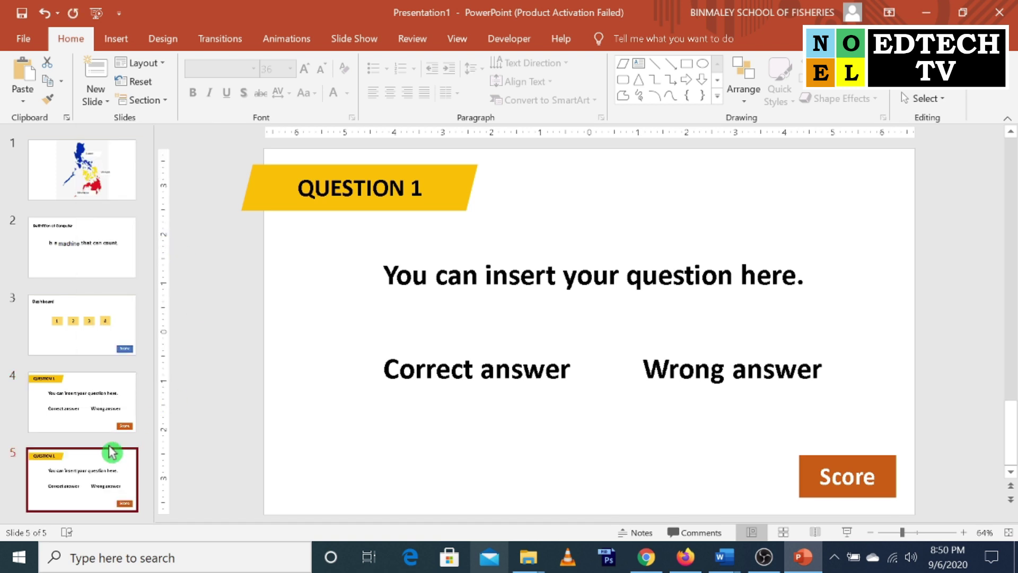
{"action": "double_click", "coordinate": [416, 190]}
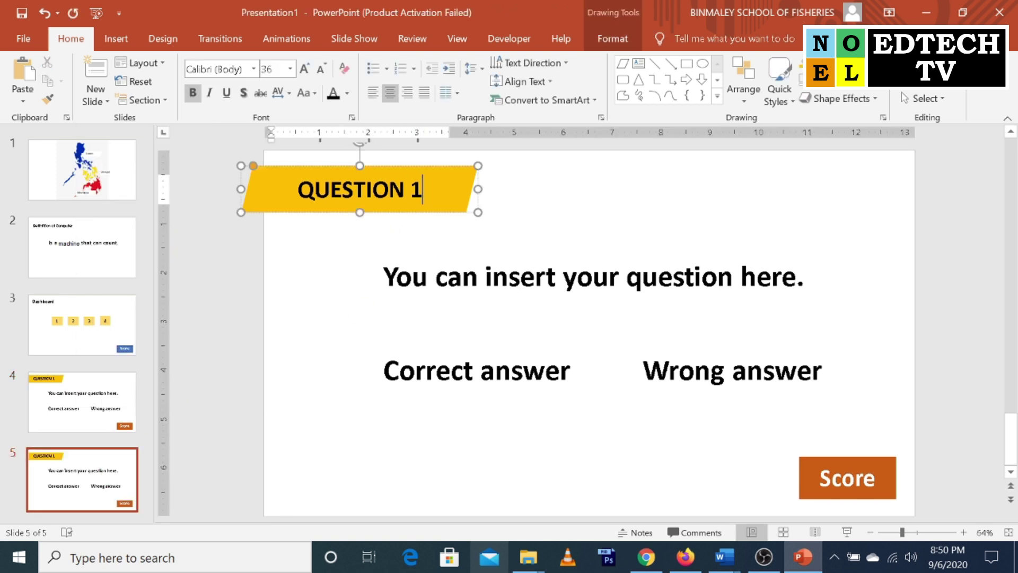
{"action": "type", "text": "2"}
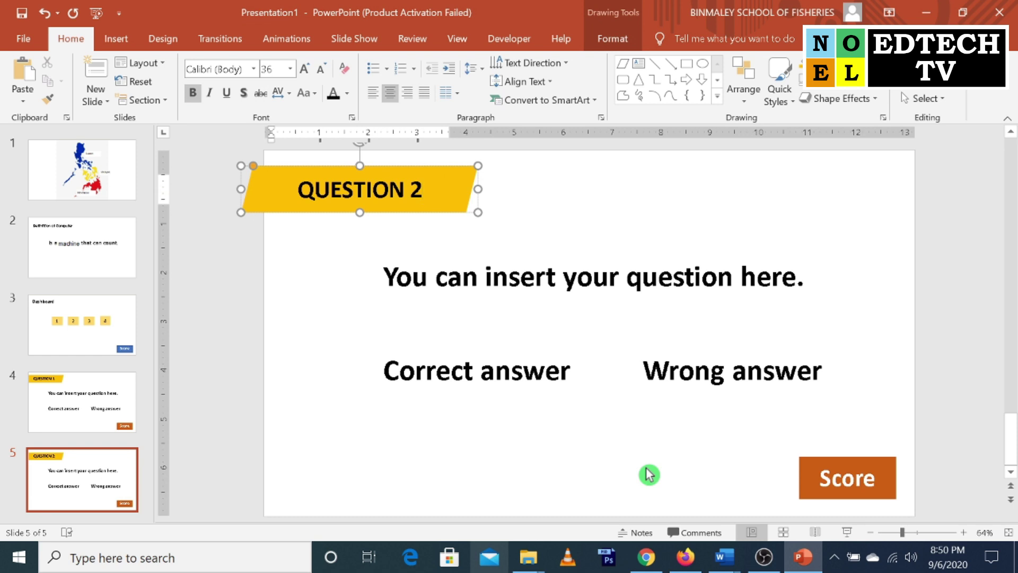
{"action": "left_click", "coordinate": [449, 484]}
Duplicate slide 5 as slide 6 and relabel its banner QUESTION 3.
{"action": "right_click", "coordinate": [127, 488]}
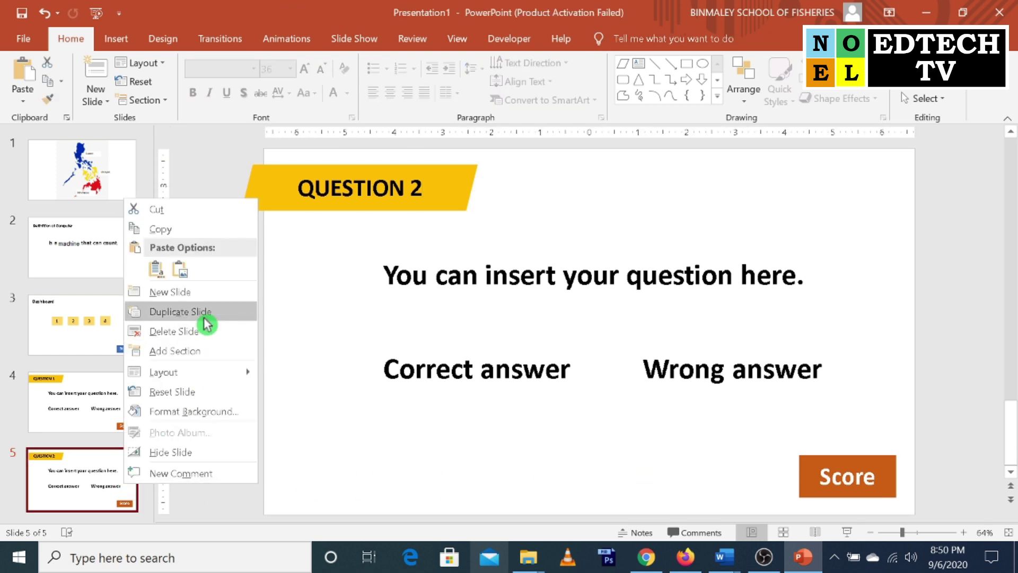
{"action": "left_click", "coordinate": [206, 322]}
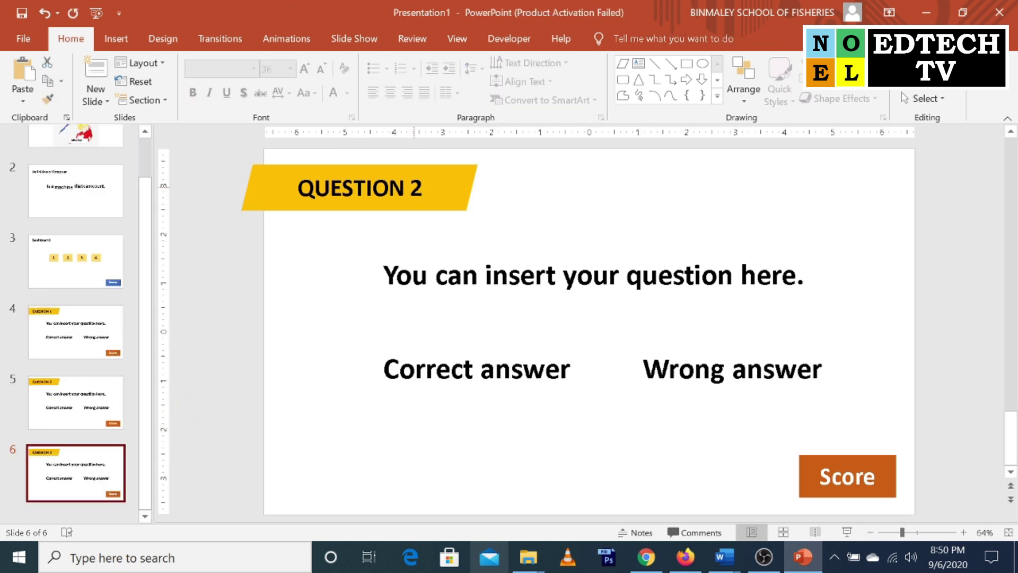
{"action": "left_click", "coordinate": [419, 188]}
{"action": "double_click", "coordinate": [419, 188]}
{"action": "type", "text": "3"}
{"action": "left_click", "coordinate": [94, 477]}
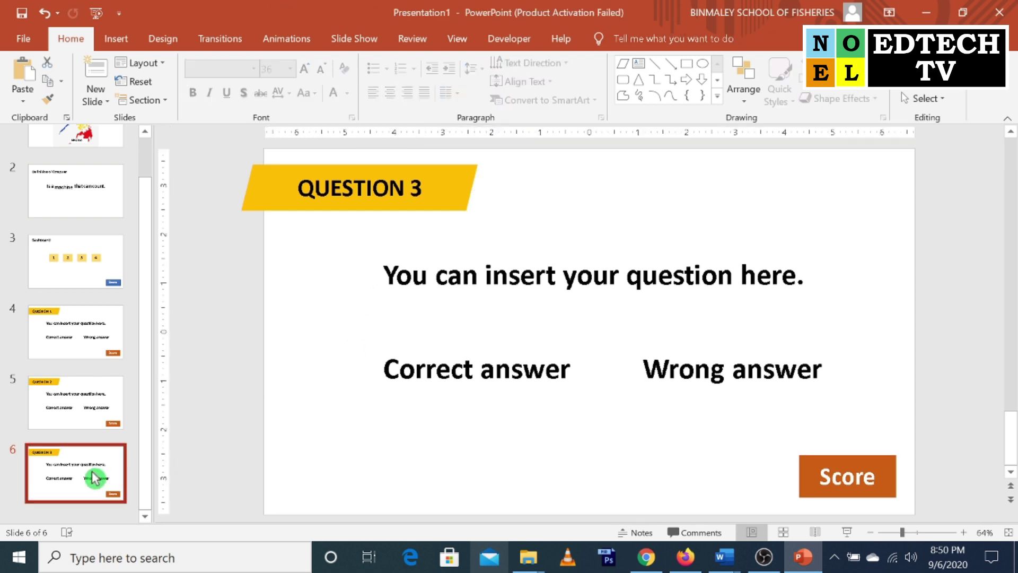
Duplicate slide 6 as slide 7 and relabel its banner QUESTION 4.
{"action": "right_click", "coordinate": [94, 477]}
{"action": "left_click", "coordinate": [170, 303]}
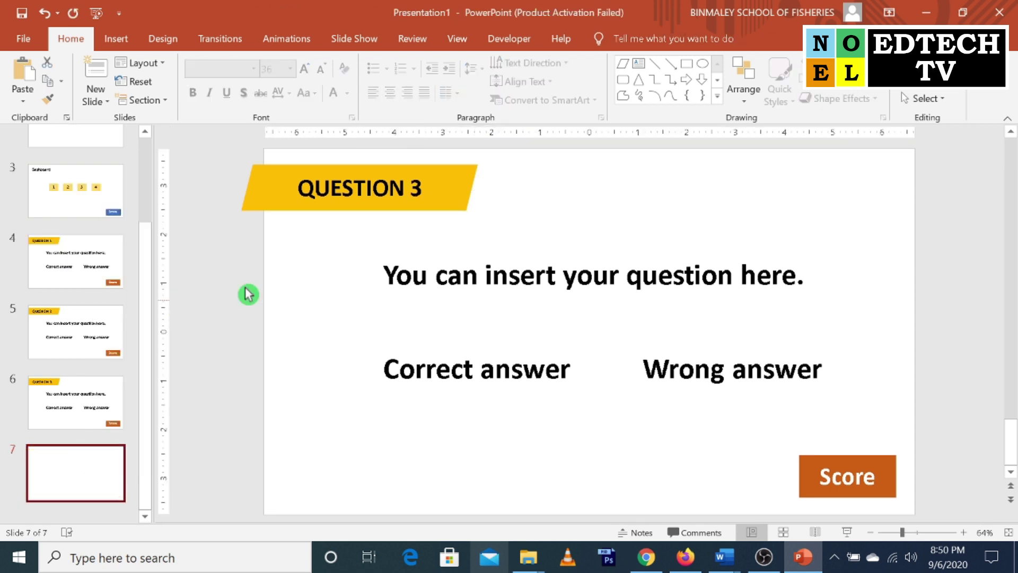
{"action": "left_click", "coordinate": [410, 190]}
{"action": "type", "text": "4"}
{"action": "left_click", "coordinate": [292, 479]}
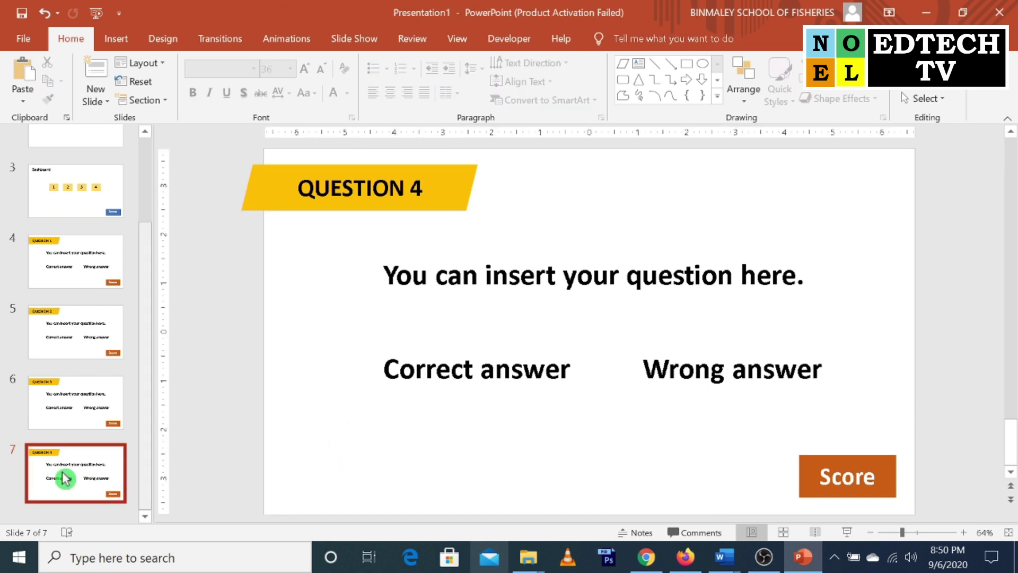
Add a blank slide 8, then select the Score button on slide 7.
{"action": "left_click", "coordinate": [102, 107]}
{"action": "left_click", "coordinate": [121, 318]}
{"action": "left_click", "coordinate": [45, 407]}
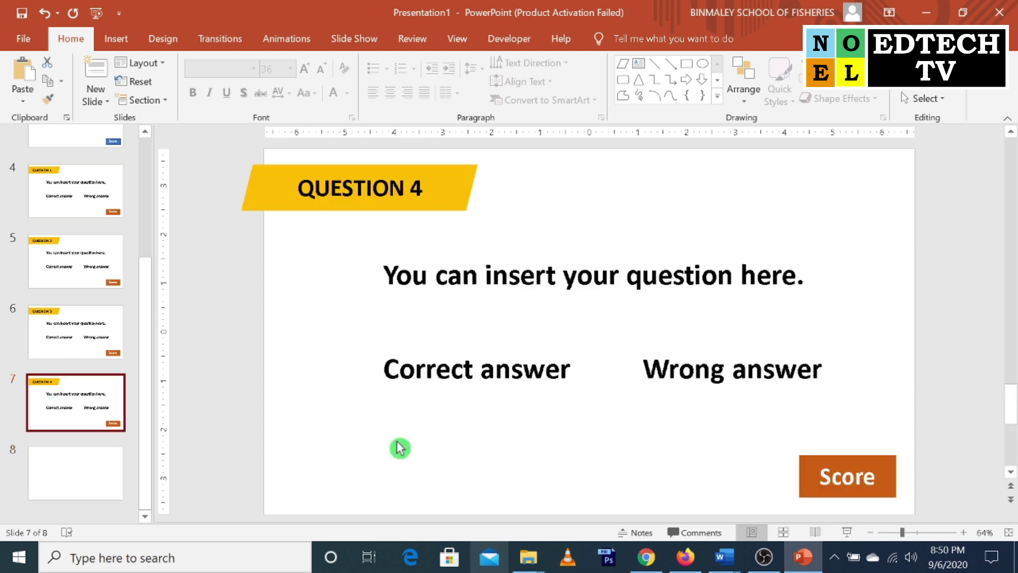
{"action": "mouse_move", "coordinate": [764, 437]}
{"action": "left_mouse_down"}
{"action": "mouse_move", "coordinate": [942, 508]}
{"action": "mouse_move", "coordinate": [942, 524]}
{"action": "left_mouse_up"}
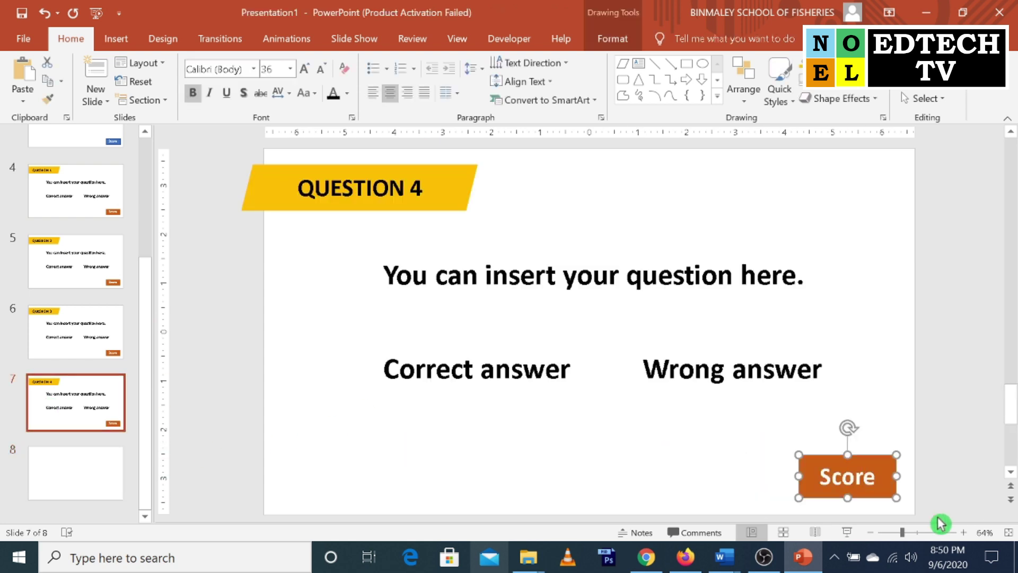
Paste the Score button on slide 8, relabel it 'Dashboard', widen it and fill it blue.
{"action": "left_click", "coordinate": [114, 473]}
{"action": "key", "text": "ctrl+v"}
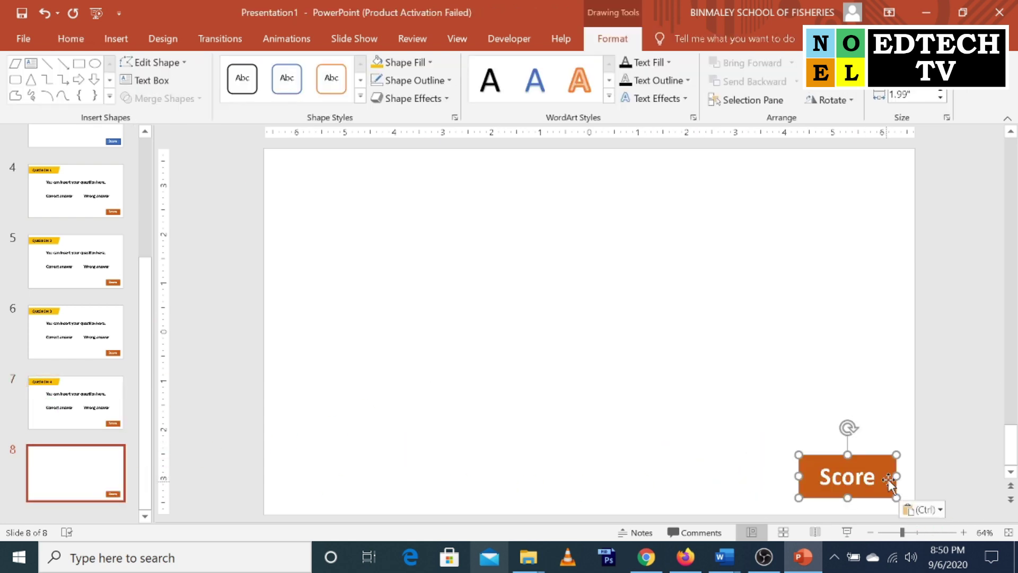
{"action": "double_click", "coordinate": [868, 482]}
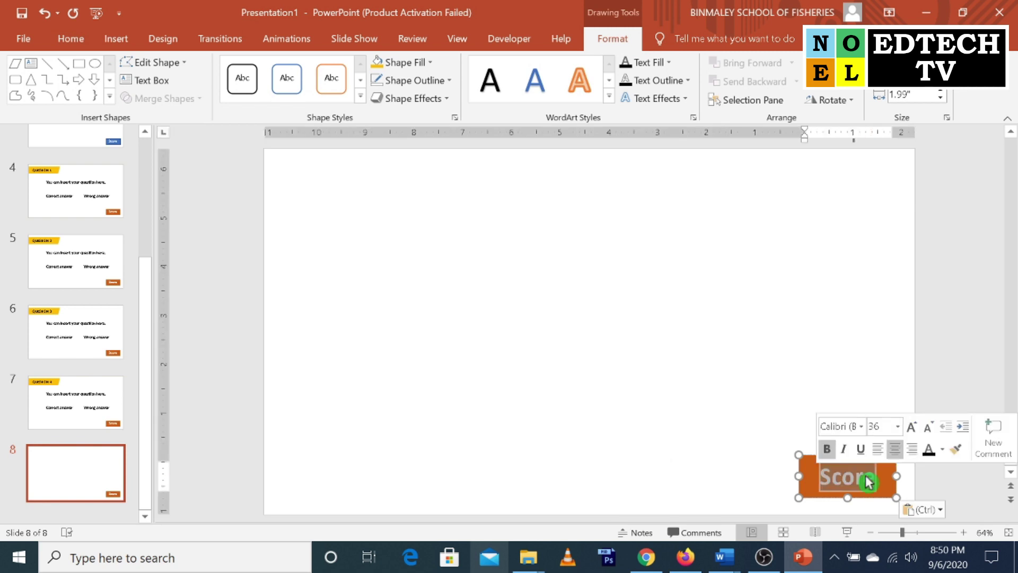
{"action": "type", "text": "d"}
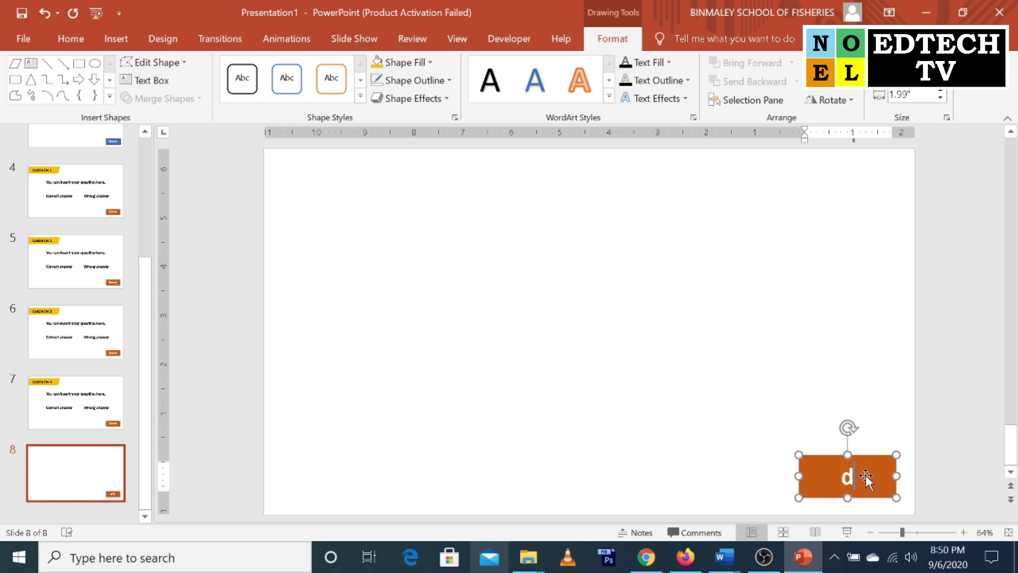
{"action": "type", "text": "ADash"}
{"action": "type", "text": "boar"}
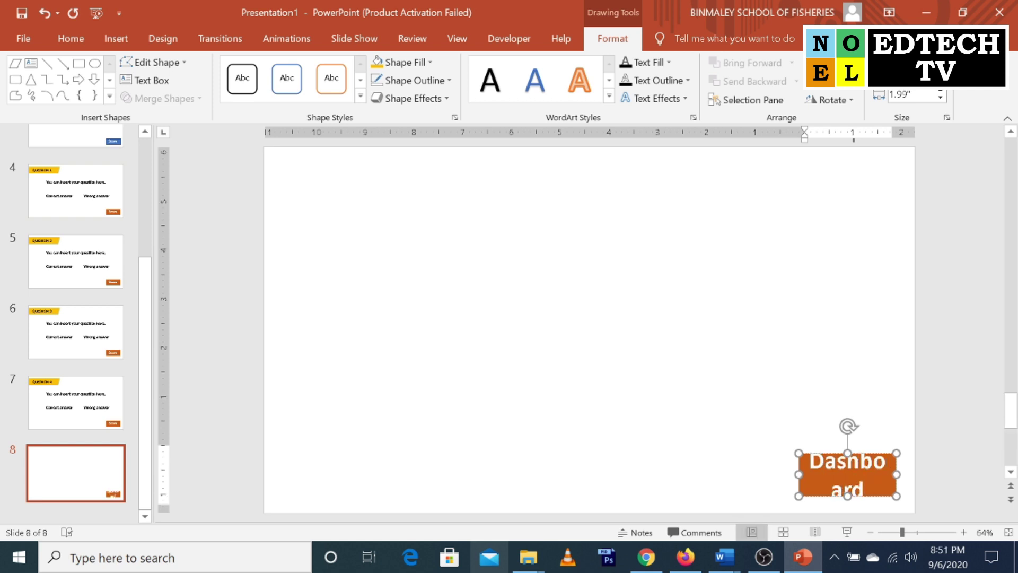
{"action": "left_click_drag", "start_coordinate": [795, 476], "coordinate": [769, 476]}
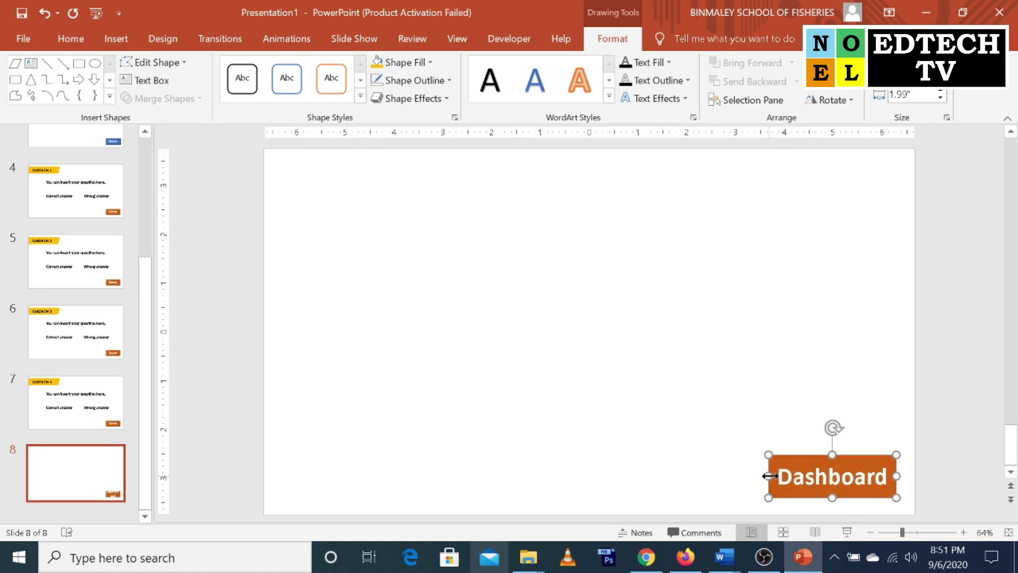
{"action": "left_click", "coordinate": [624, 441]}
{"action": "left_click", "coordinate": [869, 453]}
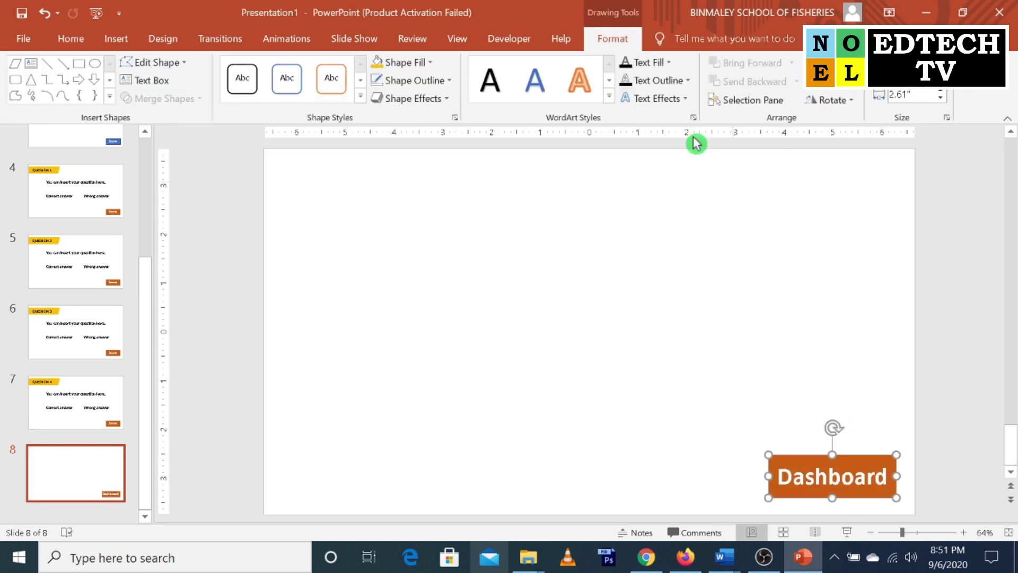
{"action": "left_click", "coordinate": [433, 64]}
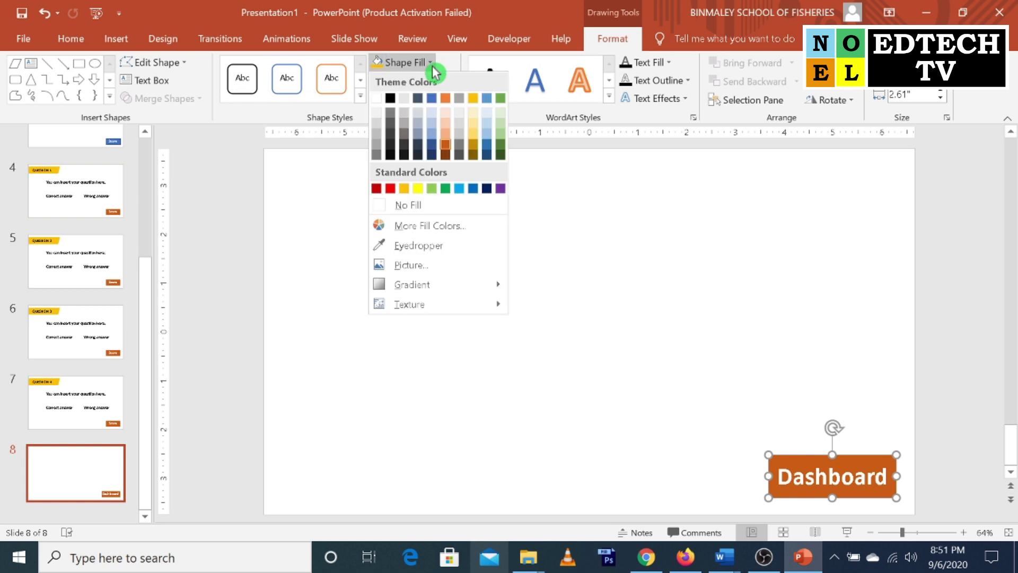
{"action": "left_click", "coordinate": [476, 188]}
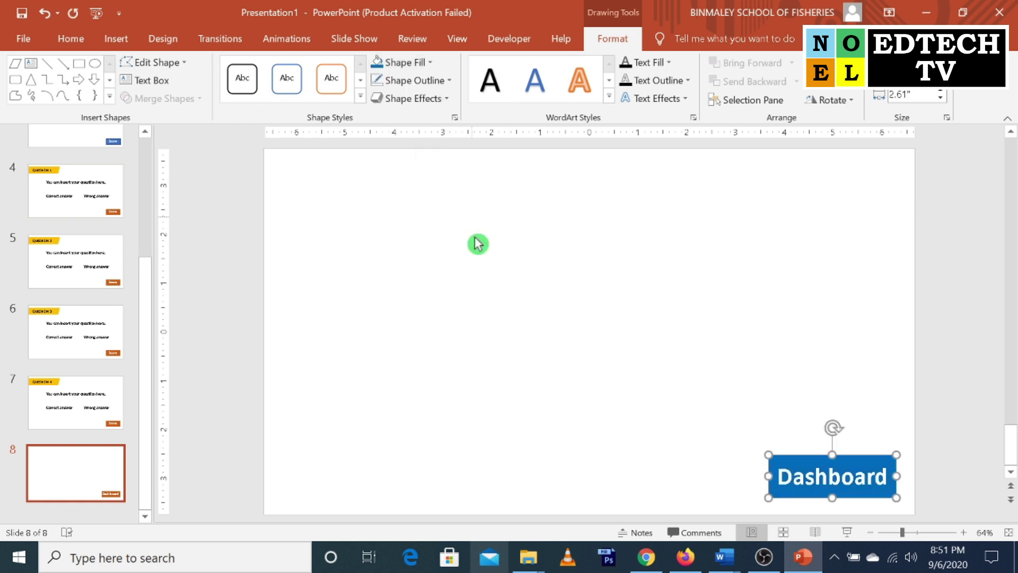
{"action": "left_click", "coordinate": [497, 387]}
{"action": "left_click", "coordinate": [80, 401]}
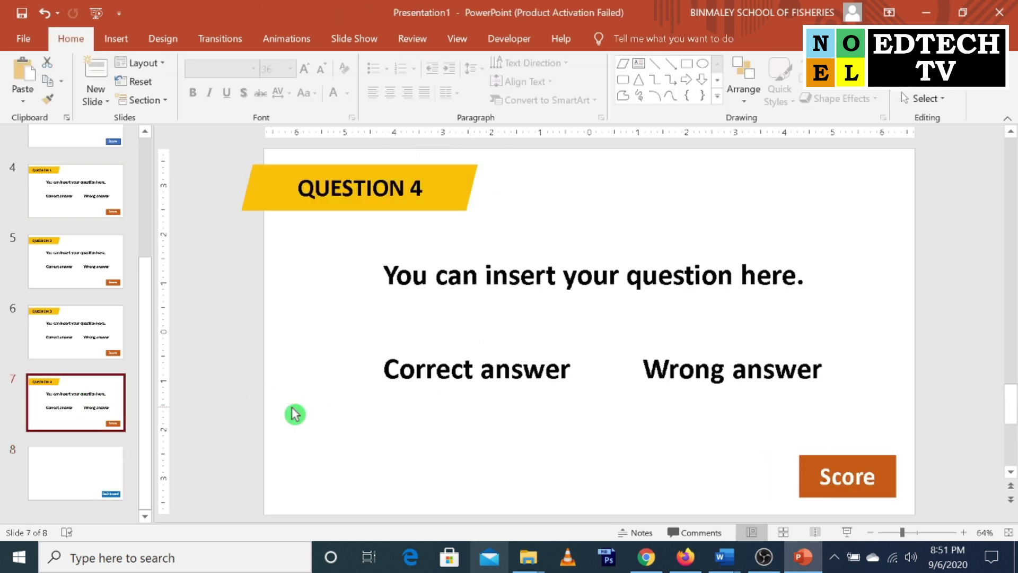
Copy slide 7's banner and question text to slide 8 and rename the banner 'Score Board'.
{"action": "left_click", "coordinate": [645, 253]}
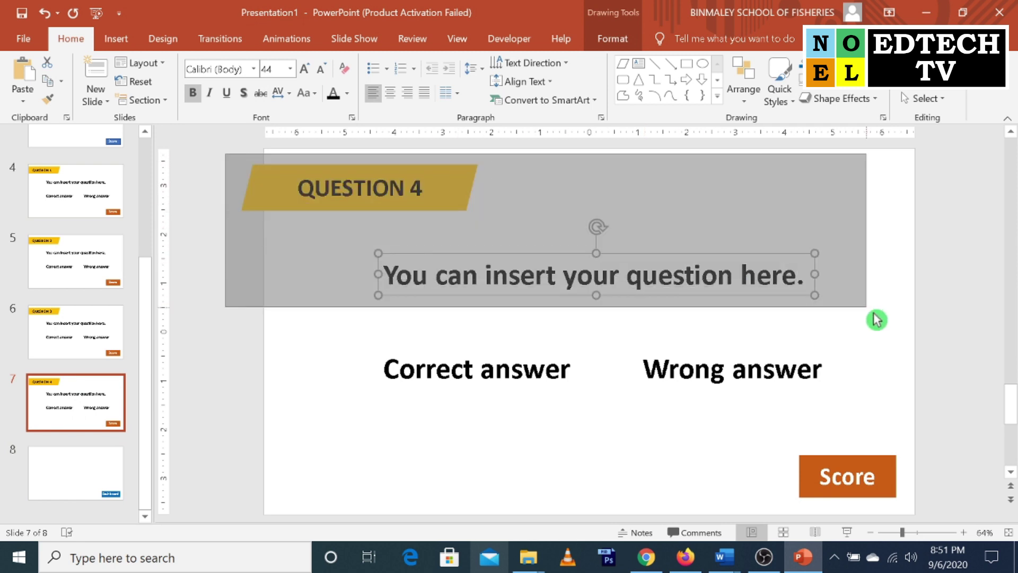
{"action": "left_click_drag", "start_coordinate": [237, 171], "coordinate": [878, 318]}
{"action": "left_click", "coordinate": [560, 269], "text": "shift"}
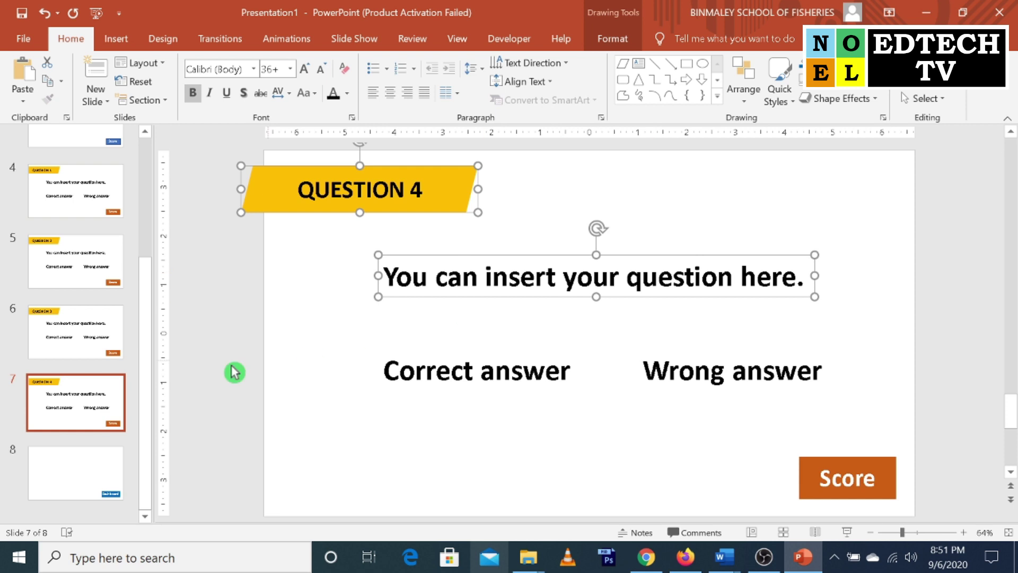
{"action": "left_click", "coordinate": [100, 480]}
{"action": "key", "text": "ctrl+v"}
{"action": "double_click", "coordinate": [387, 198]}
{"action": "triple_click", "coordinate": [387, 198]}
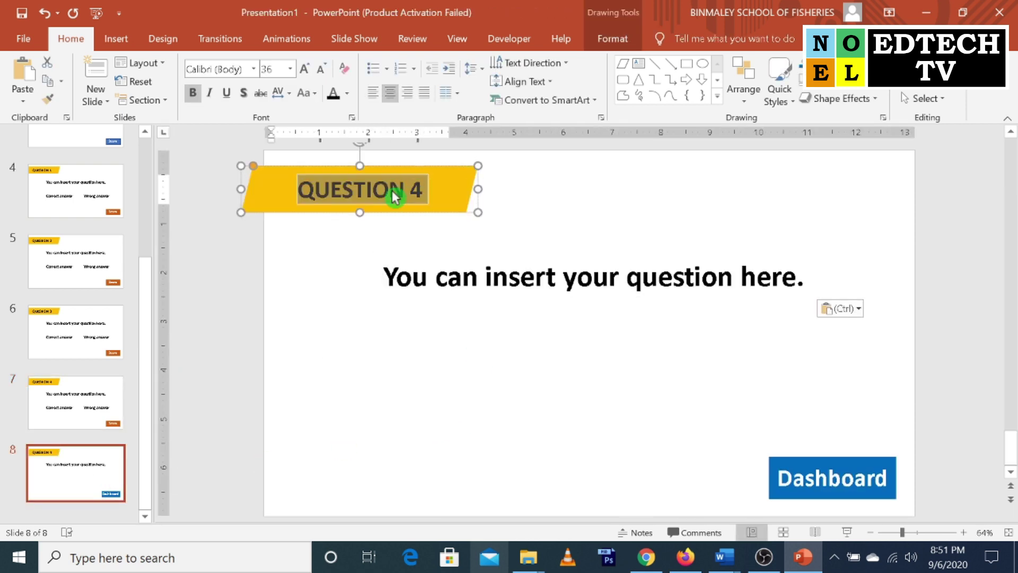
{"action": "type", "text": "Score Board"}
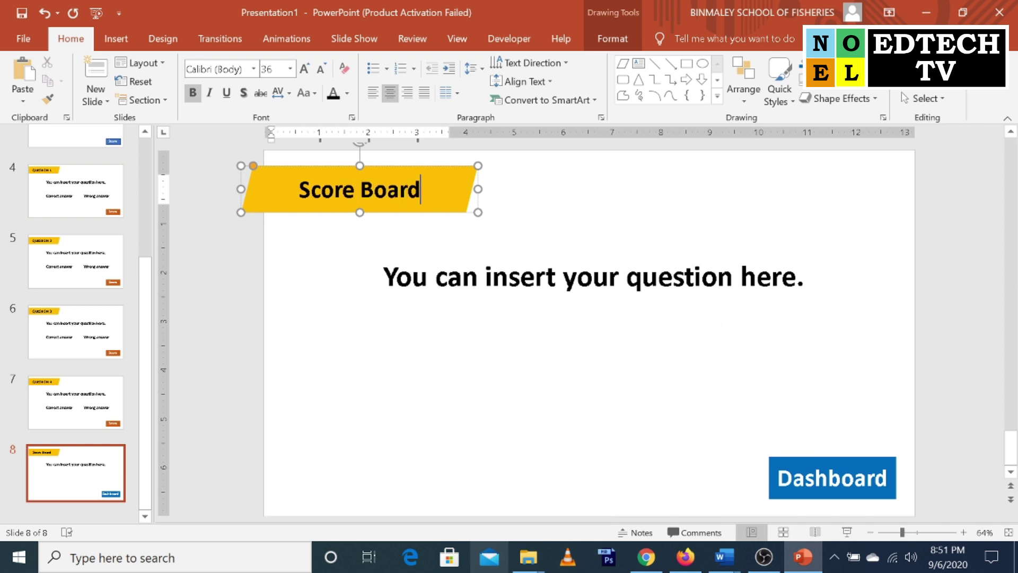
Turn the question text into a 'Team 1' label with a 'Team 2' copy below it.
{"action": "triple_click", "coordinate": [679, 286]}
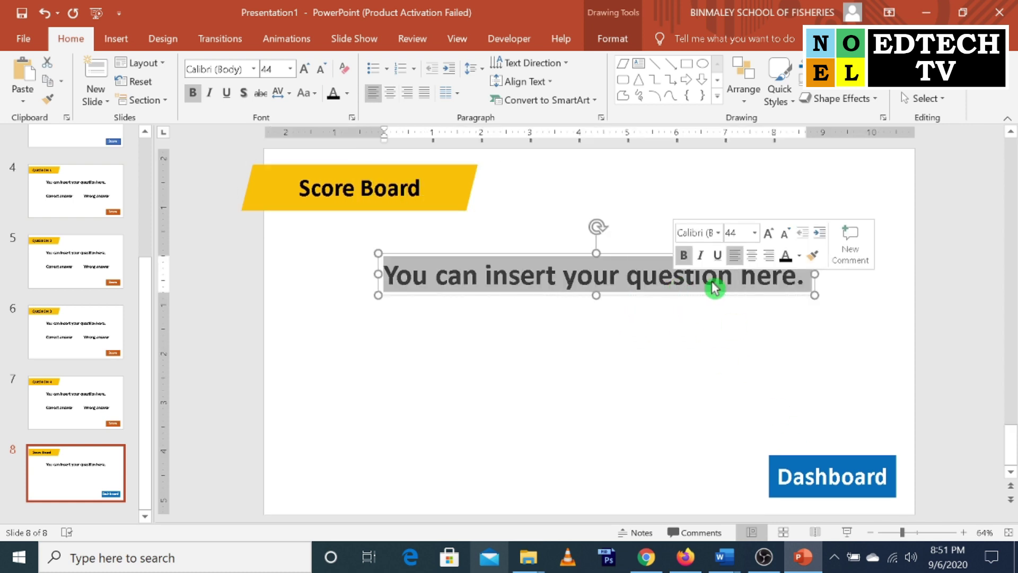
{"action": "type", "text": "team "}
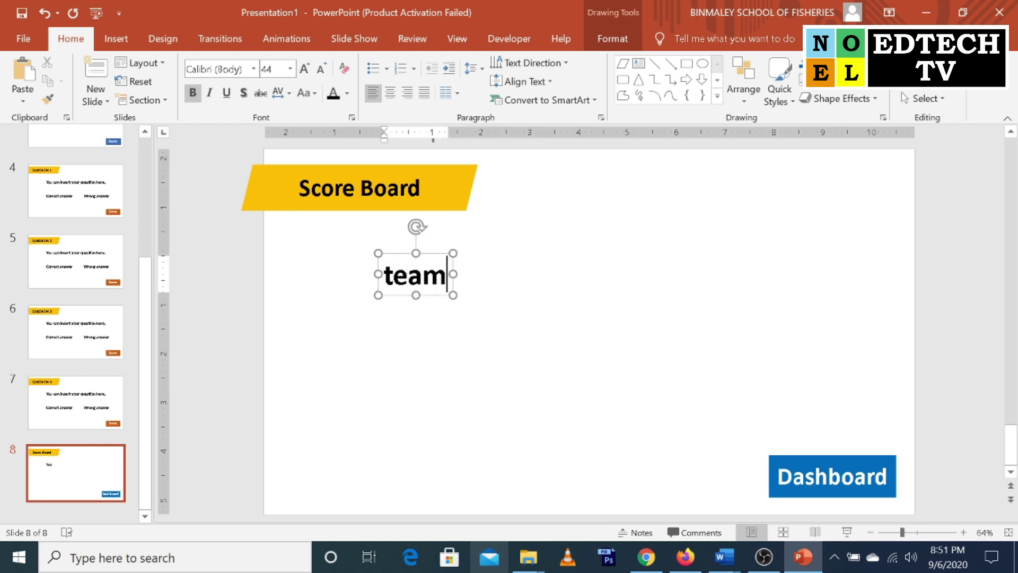
{"action": "type", "text": "1"}
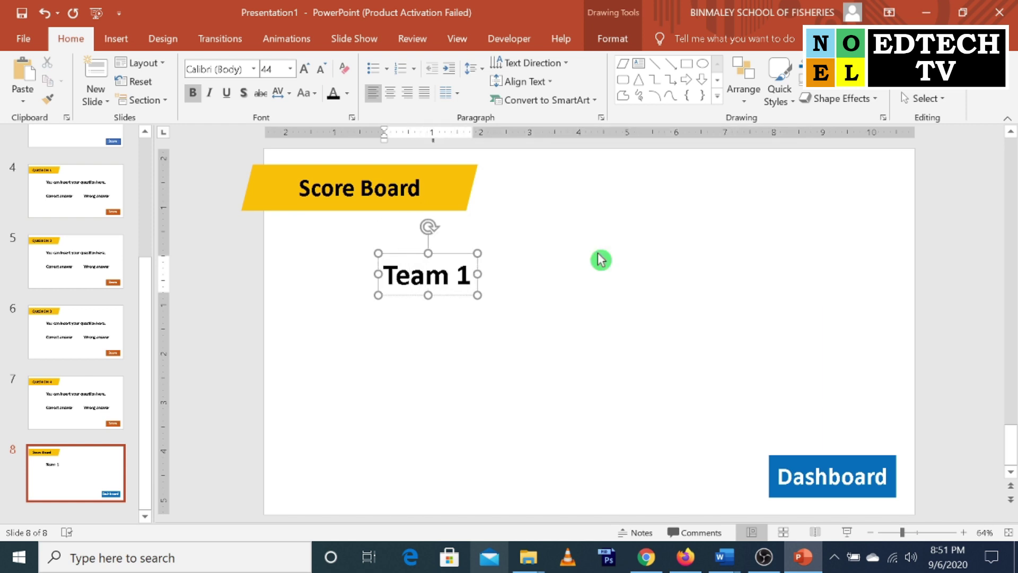
{"action": "left_click_drag", "start_coordinate": [462, 254], "coordinate": [419, 264]}
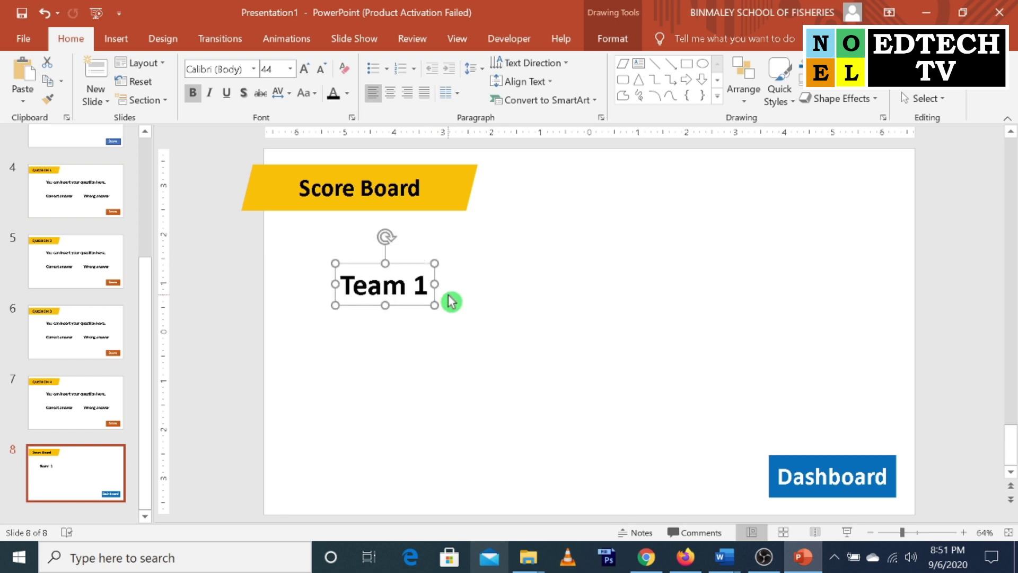
{"action": "key", "text": "ctrl+d"}
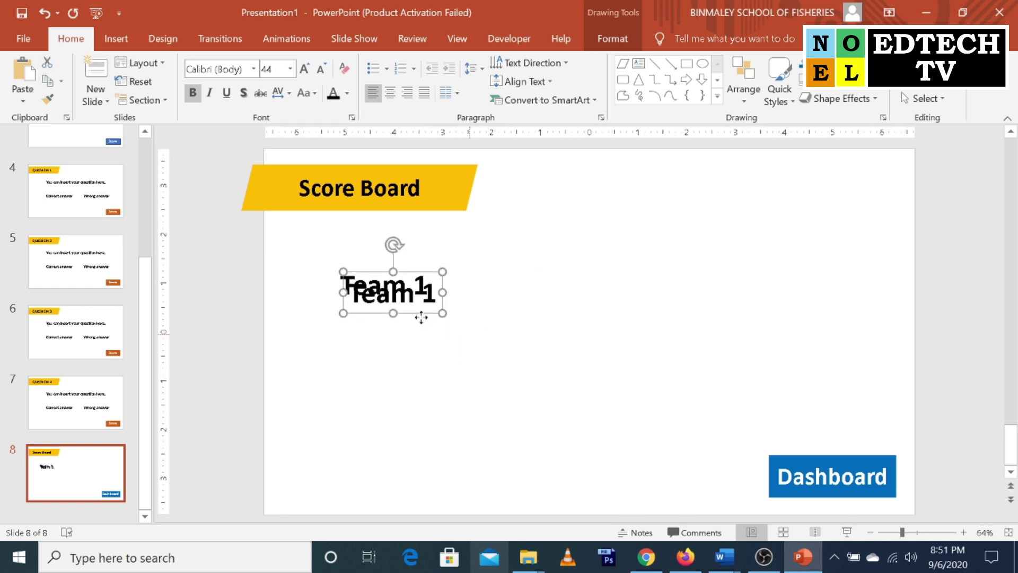
{"action": "left_click_drag", "start_coordinate": [420, 318], "coordinate": [419, 372]}
{"action": "left_click", "coordinate": [419, 373]}
{"action": "double_click", "coordinate": [425, 365]}
{"action": "type", "text": "2"}
{"action": "left_click", "coordinate": [536, 375]}
Copy both labels into a right-hand column and renumber them Team 3 and Team 4.
{"action": "left_click", "coordinate": [382, 352]}
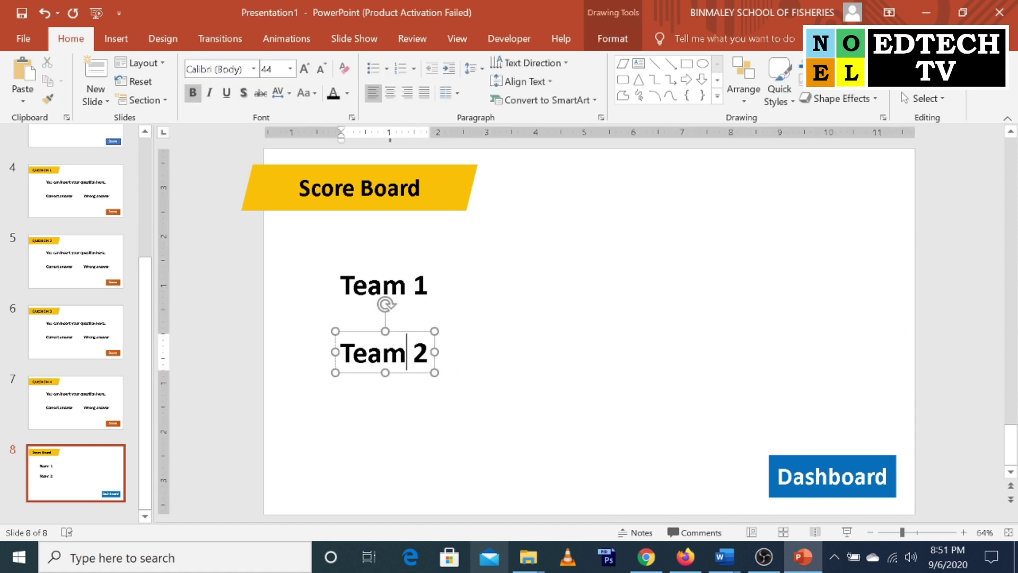
{"action": "left_click", "coordinate": [406, 286], "text": "shift"}
{"action": "mouse_move", "coordinate": [430, 284]}
{"action": "left_mouse_down"}
{"action": "mouse_move", "coordinate": [439, 292]}
{"action": "mouse_move", "coordinate": [696, 265]}
{"action": "left_mouse_up"}
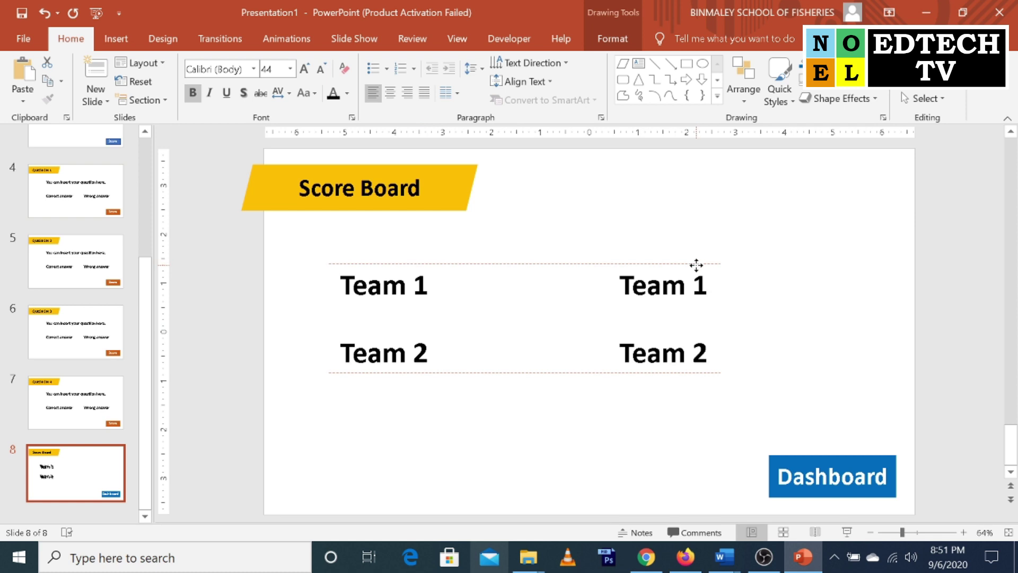
{"action": "double_click", "coordinate": [700, 285]}
{"action": "type", "text": "3"}
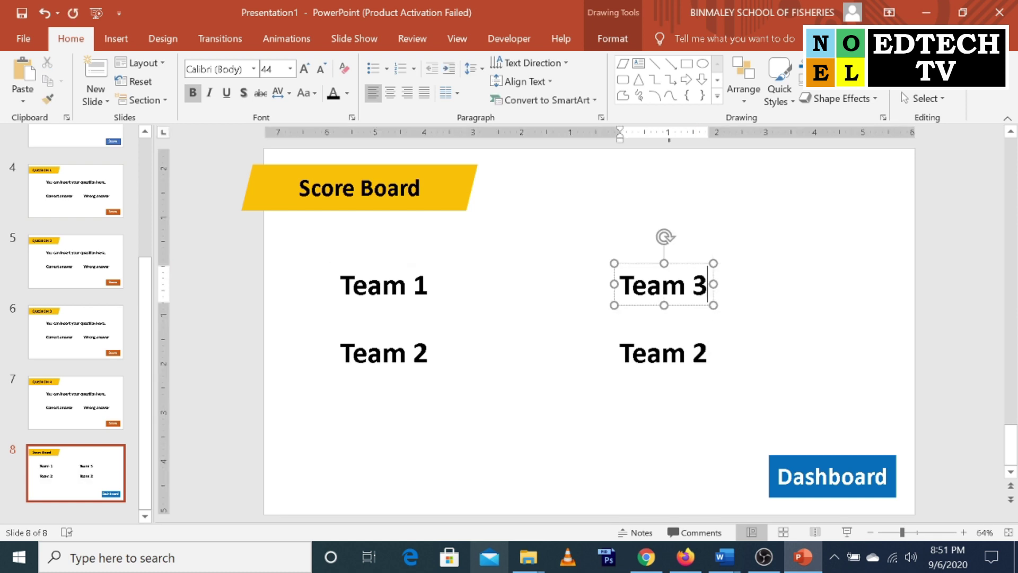
{"action": "double_click", "coordinate": [700, 353]}
{"action": "type", "text": "4"}
{"action": "left_click", "coordinate": [824, 347]}
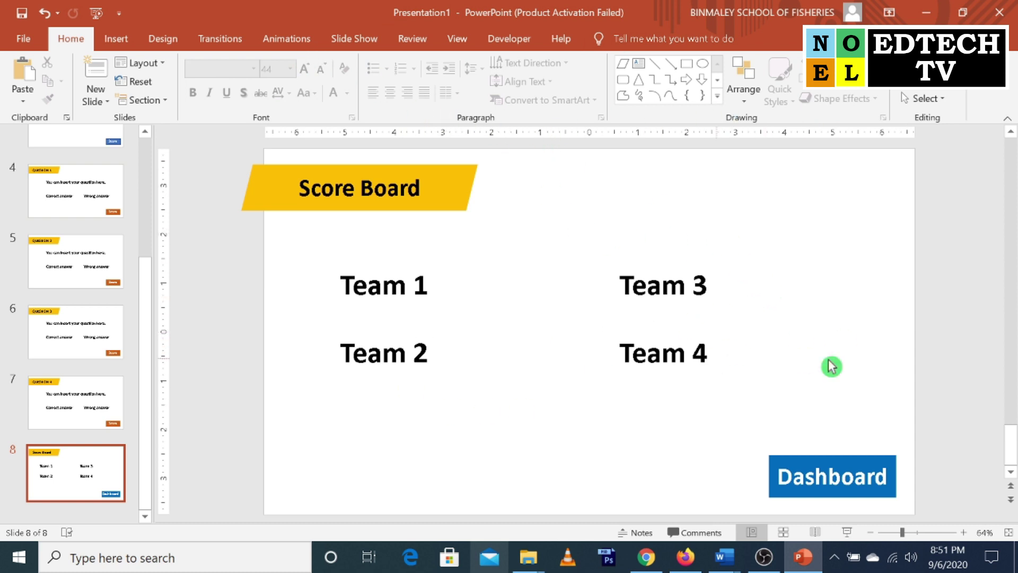
Draw an ActiveX text box beside the Team 1 label on the Score Board slide.
{"action": "left_click", "coordinate": [509, 39]}
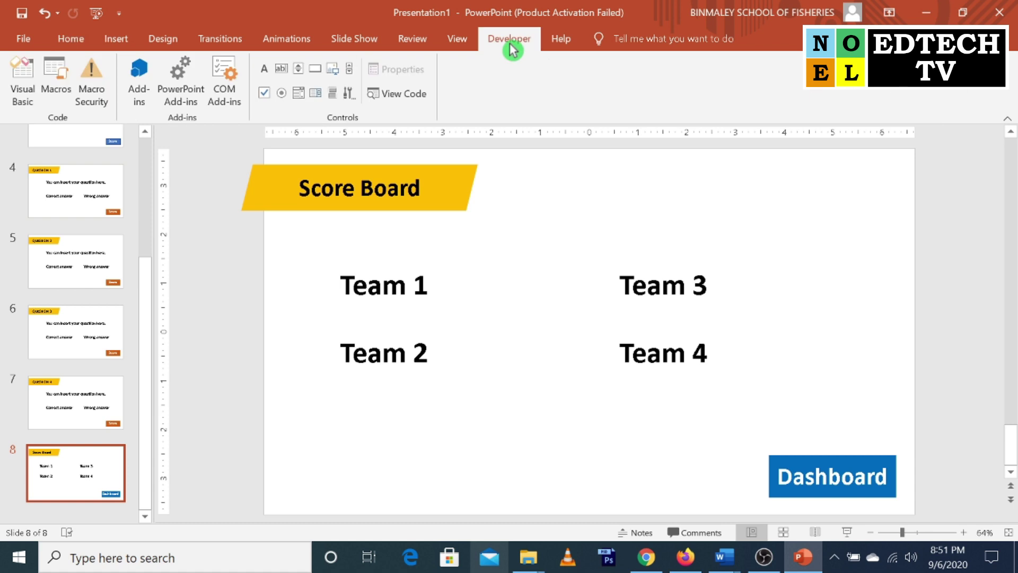
{"action": "left_click", "coordinate": [299, 86]}
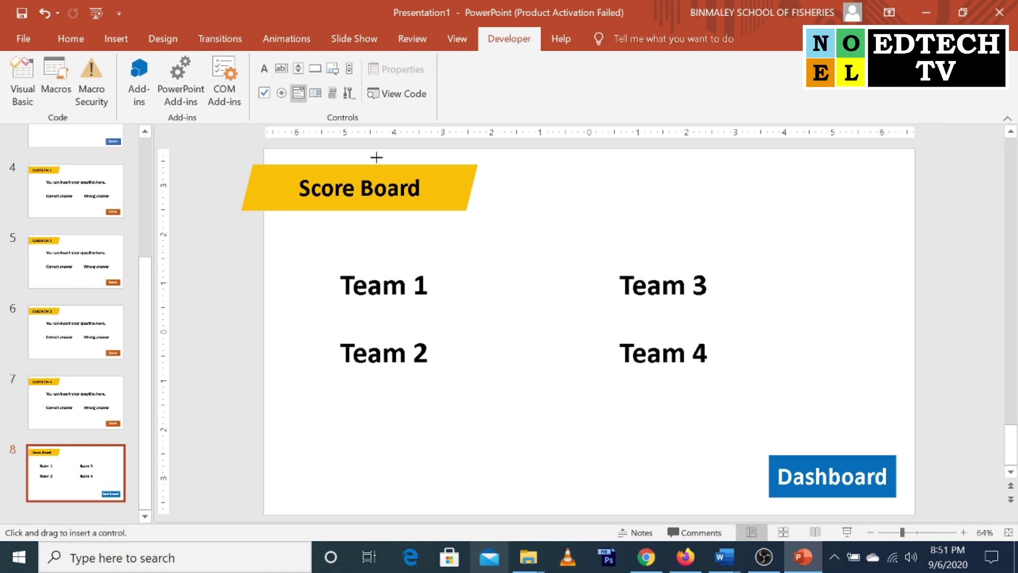
{"action": "left_click_drag", "start_coordinate": [442, 264], "coordinate": [583, 310]}
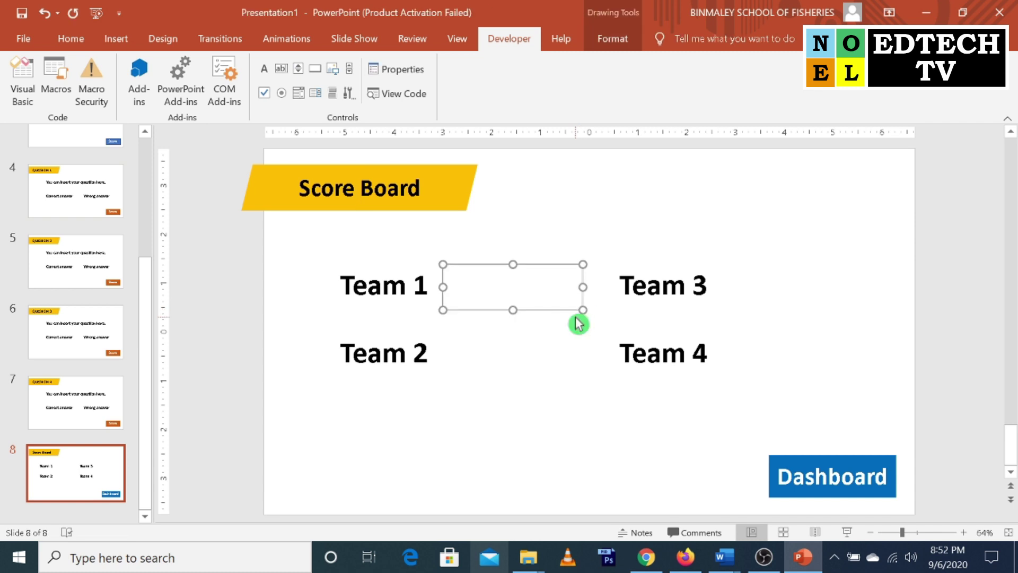
Open and close the new box's Properties window, then reselect the Team 1 text box.
{"action": "left_click", "coordinate": [415, 74]}
{"action": "left_click", "coordinate": [664, 300]}
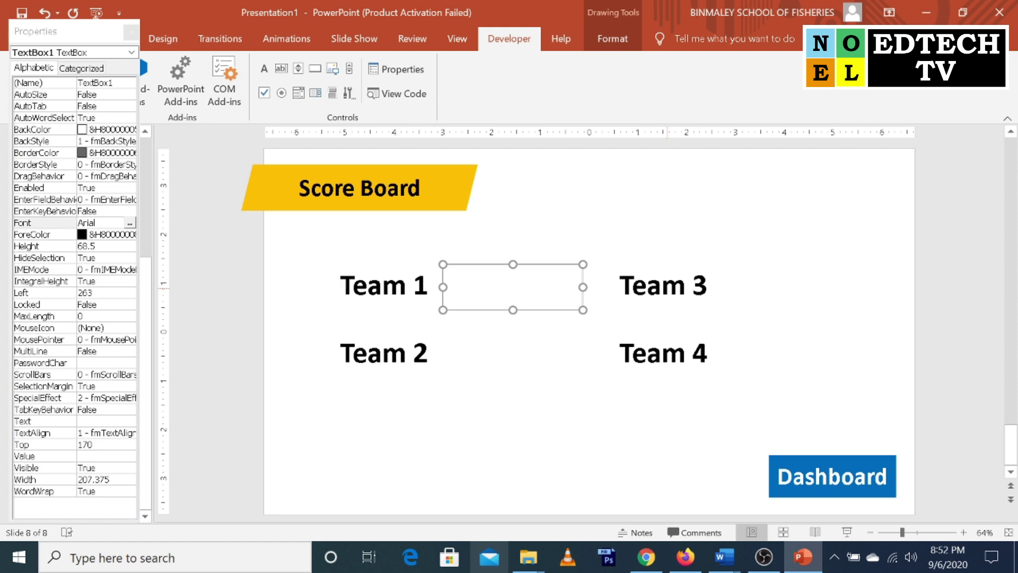
{"action": "left_click", "coordinate": [662, 289]}
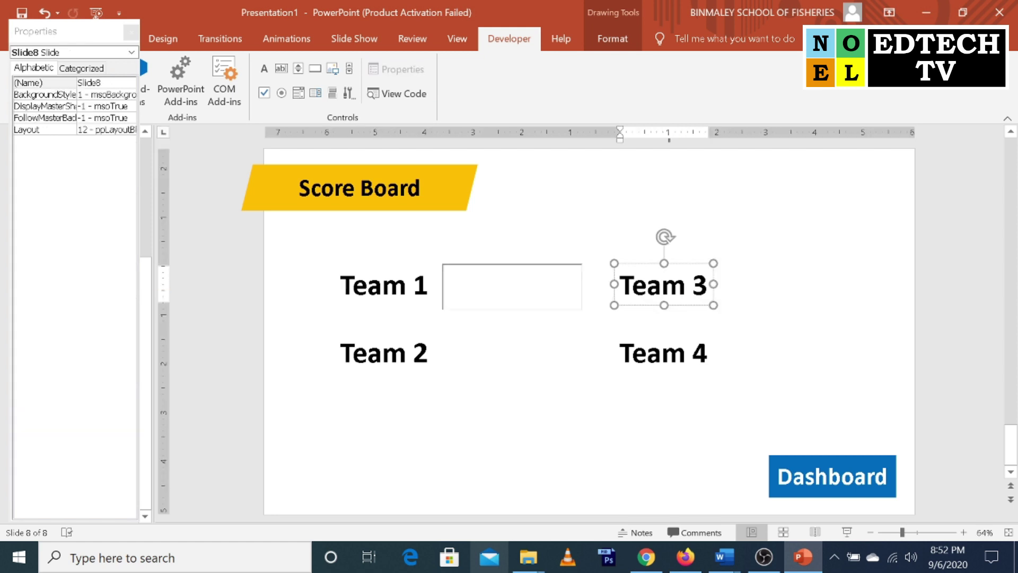
{"action": "left_click", "coordinate": [131, 30]}
{"action": "left_click", "coordinate": [71, 39]}
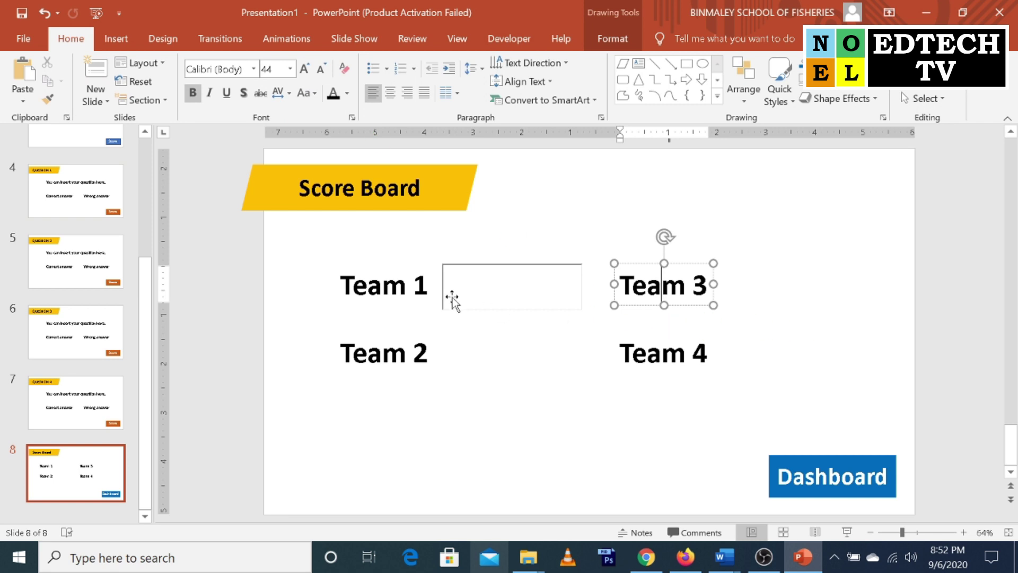
{"action": "left_click", "coordinate": [469, 298]}
{"action": "left_click", "coordinate": [509, 39]}
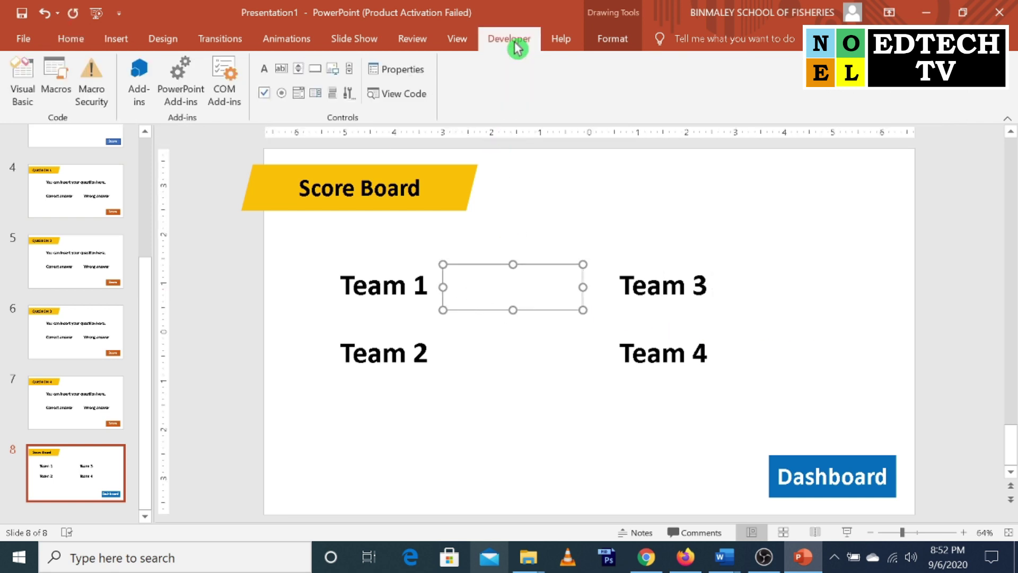
Set the Team 1 text box font to Arial Bold 40 and MultiLine to True.
{"action": "left_click", "coordinate": [393, 74]}
{"action": "left_click", "coordinate": [106, 211]}
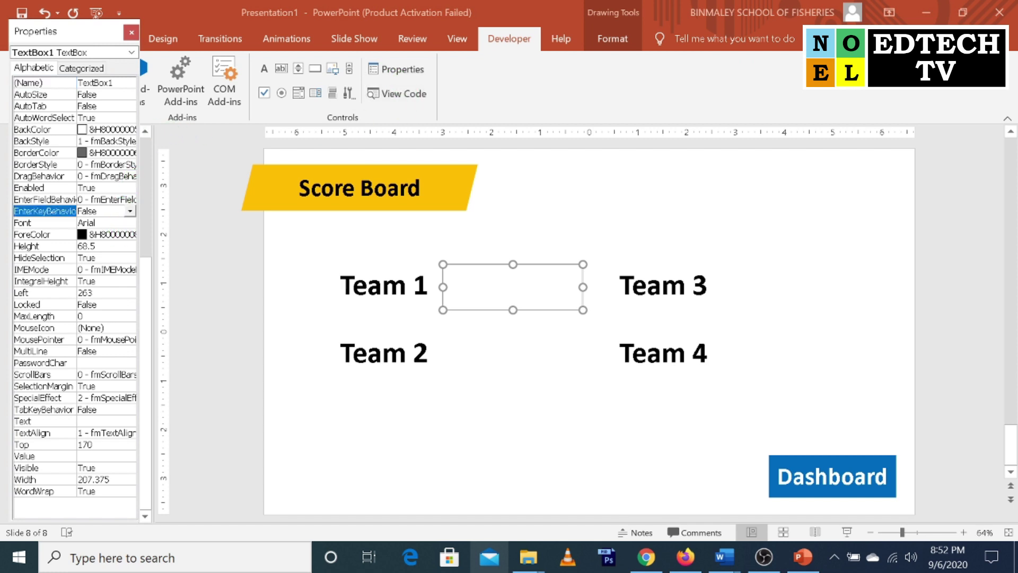
{"action": "left_click", "coordinate": [130, 224]}
{"action": "left_click", "coordinate": [131, 224]}
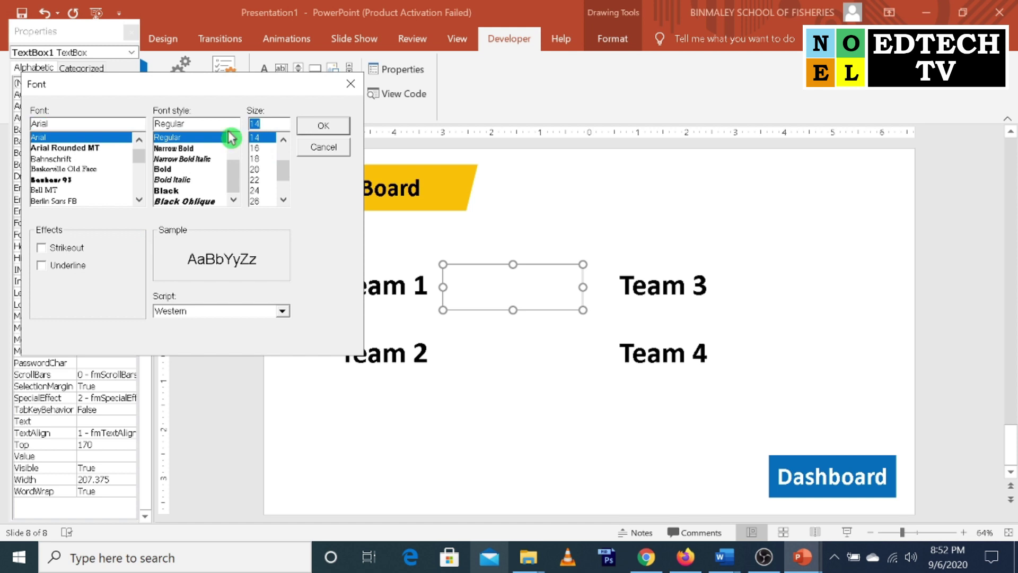
{"action": "type", "text": "4"}
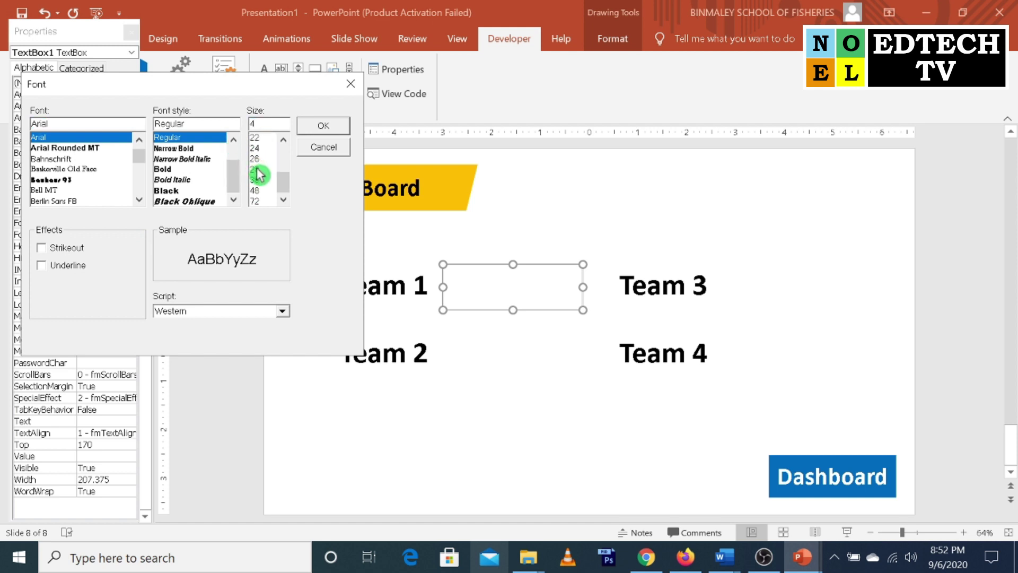
{"action": "type", "text": "0"}
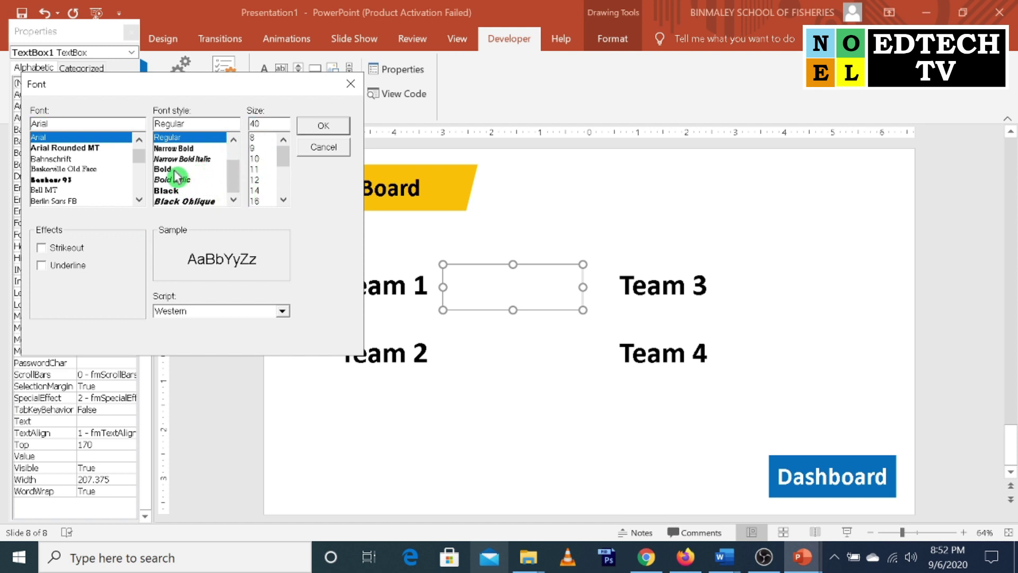
{"action": "left_click", "coordinate": [164, 169]}
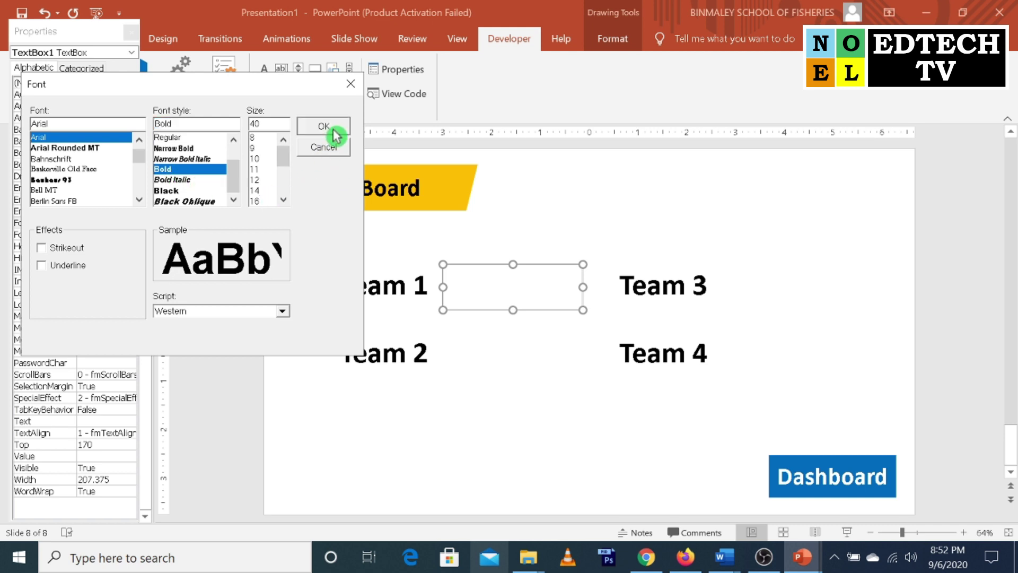
{"action": "left_click", "coordinate": [334, 130]}
{"action": "left_click", "coordinate": [110, 355]}
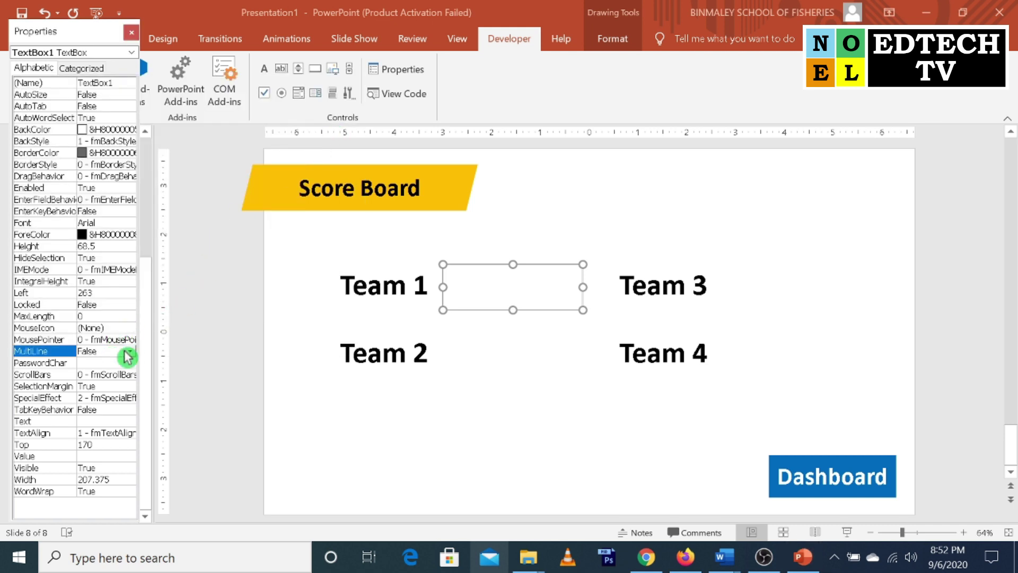
{"action": "left_click", "coordinate": [130, 352]}
{"action": "left_click", "coordinate": [135, 374]}
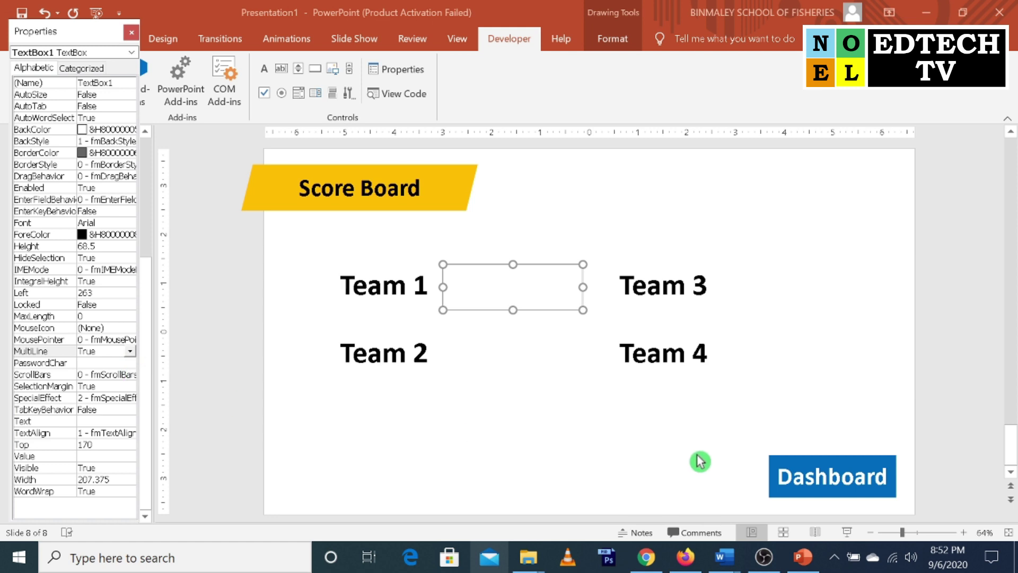
{"action": "left_click", "coordinate": [510, 355]}
{"action": "left_click", "coordinate": [131, 31]}
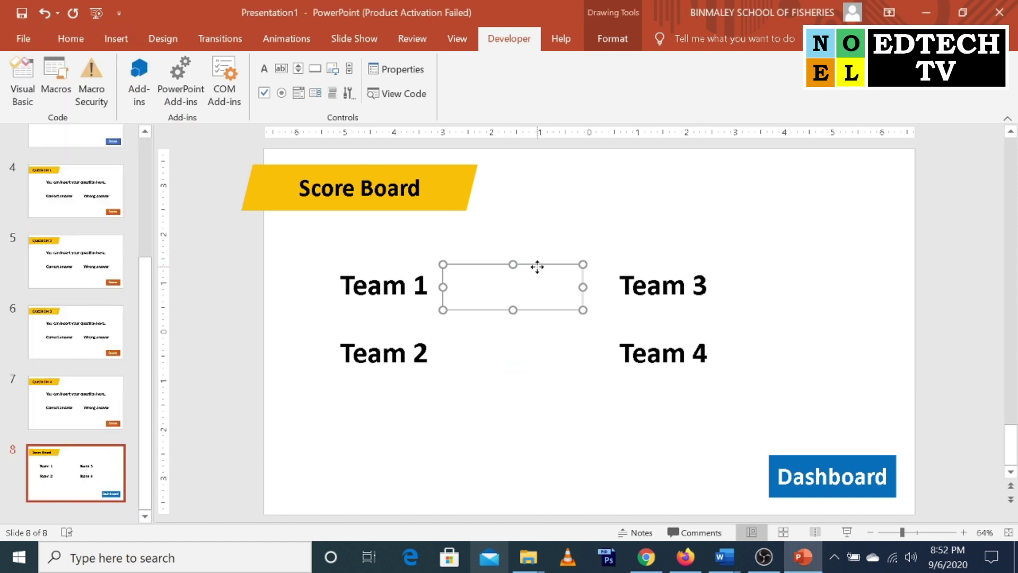
Copy the Team 1 text box next to the Team 2, Team 3 and Team 4 labels.
{"action": "left_click_drag", "start_coordinate": [538, 268], "coordinate": [534, 332]}
{"action": "key", "text": "ctrl+d"}
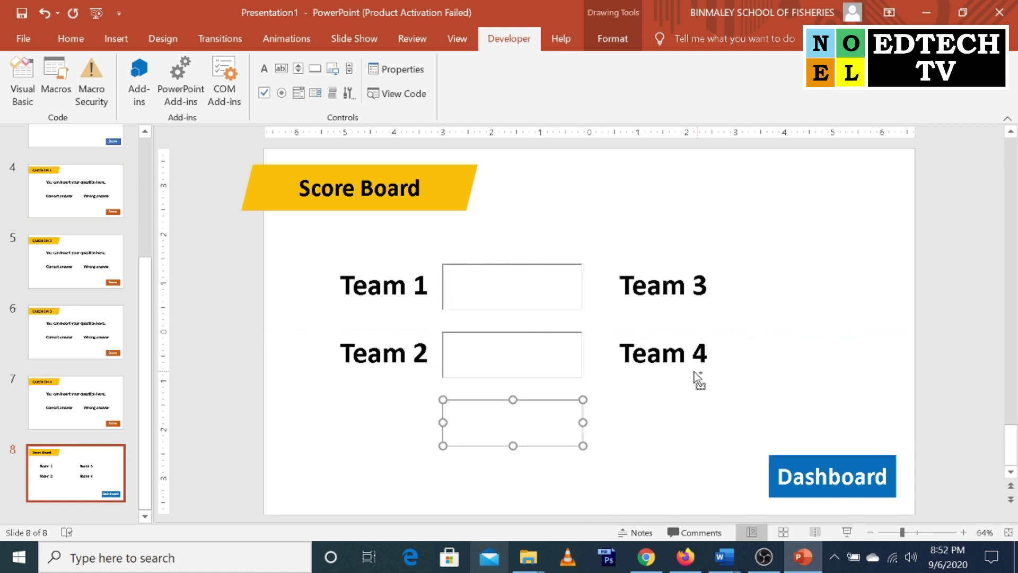
{"action": "left_click_drag", "start_coordinate": [571, 403], "coordinate": [838, 256]}
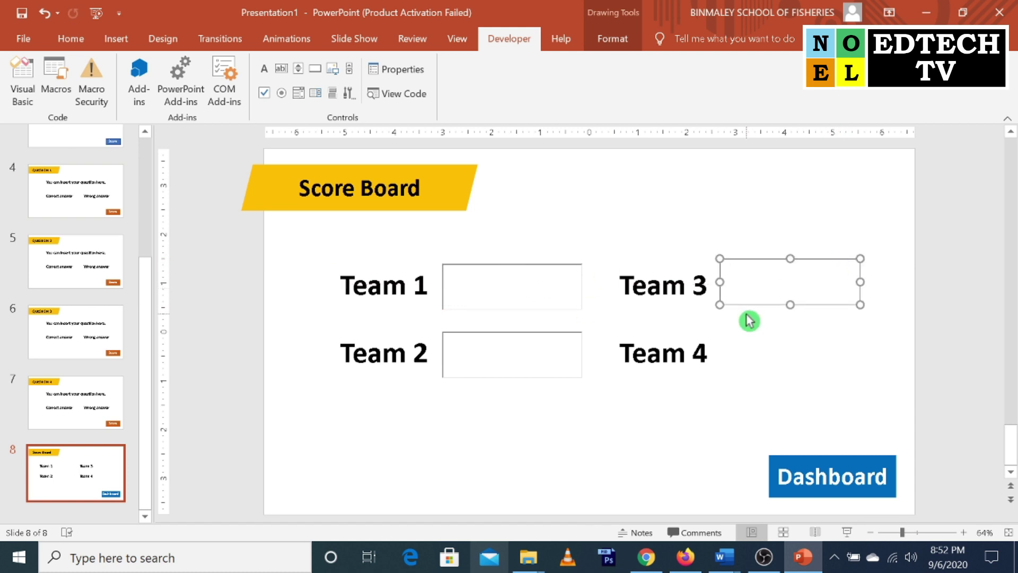
{"action": "key", "text": "ctrl+d"}
{"action": "left_click_drag", "start_coordinate": [789, 316], "coordinate": [774, 375]}
{"action": "left_click", "coordinate": [768, 438]}
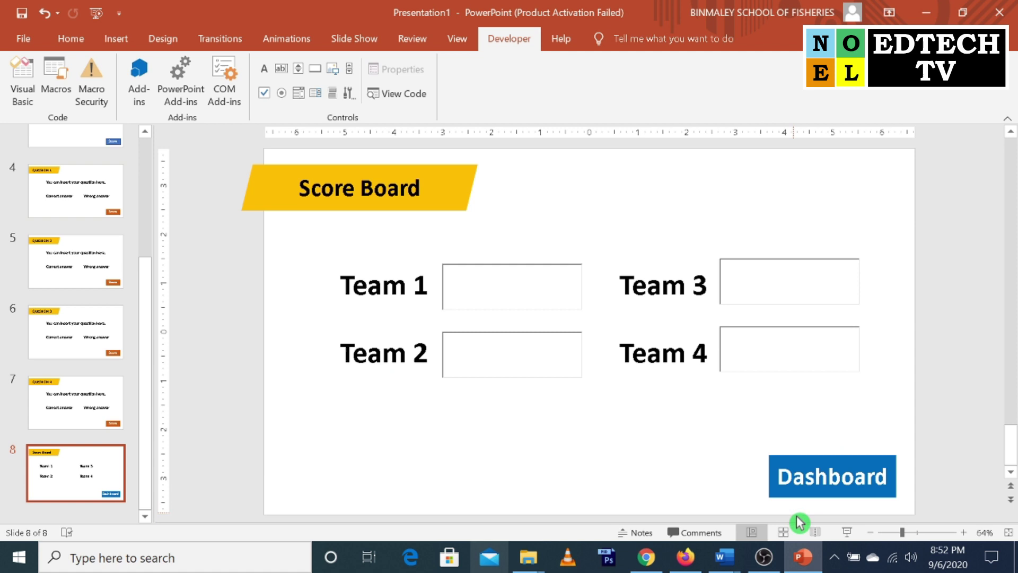
{"action": "left_click", "coordinate": [845, 537]}
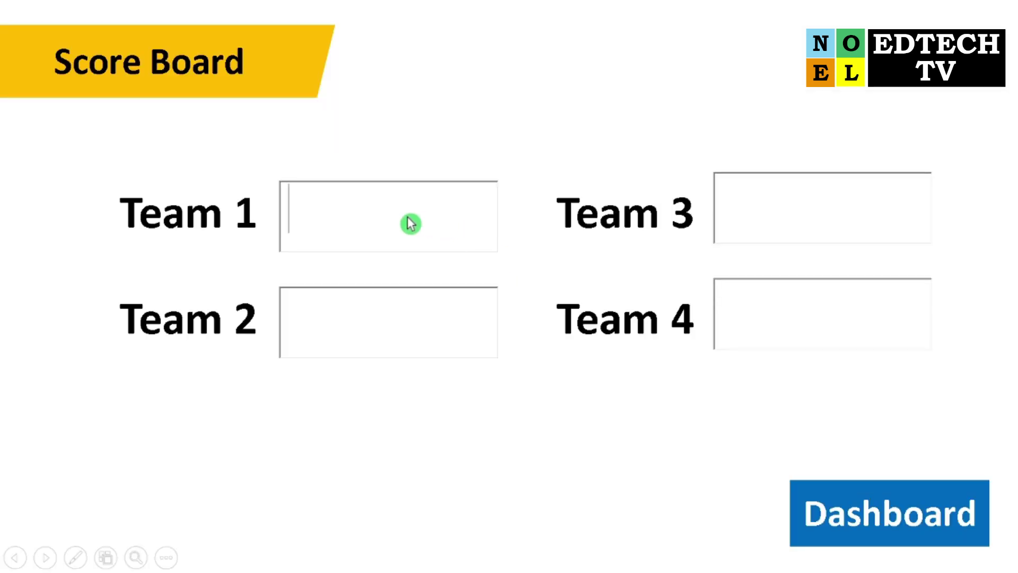
{"action": "type", "text": "60"}
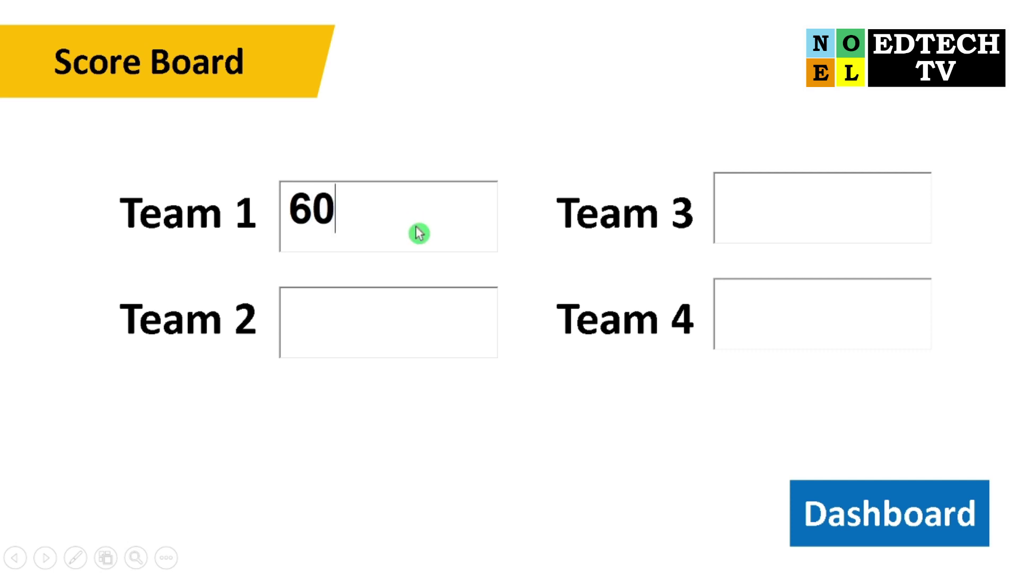
{"action": "key", "text": "BackSpace"}
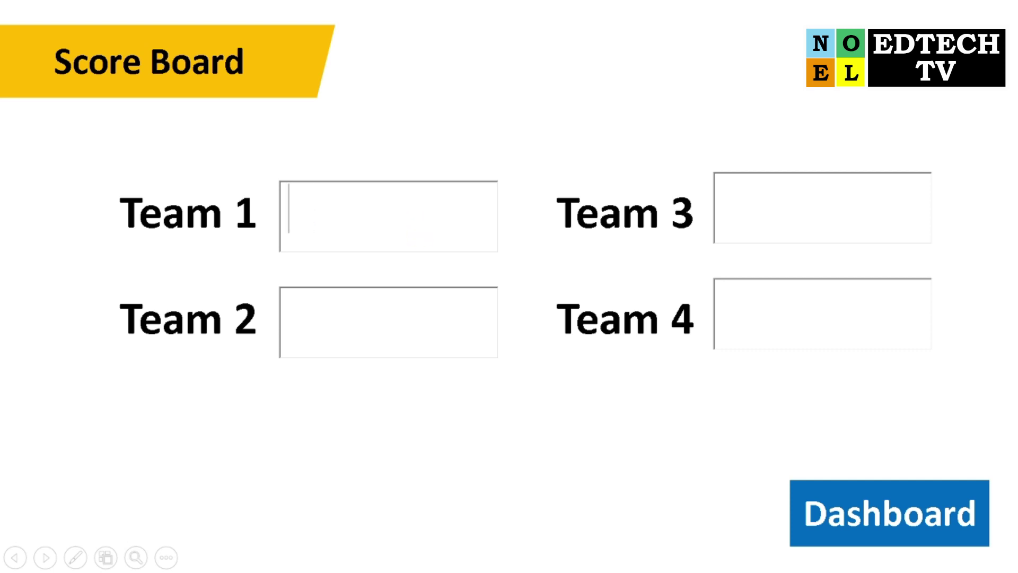
{"action": "key", "text": "Escape"}
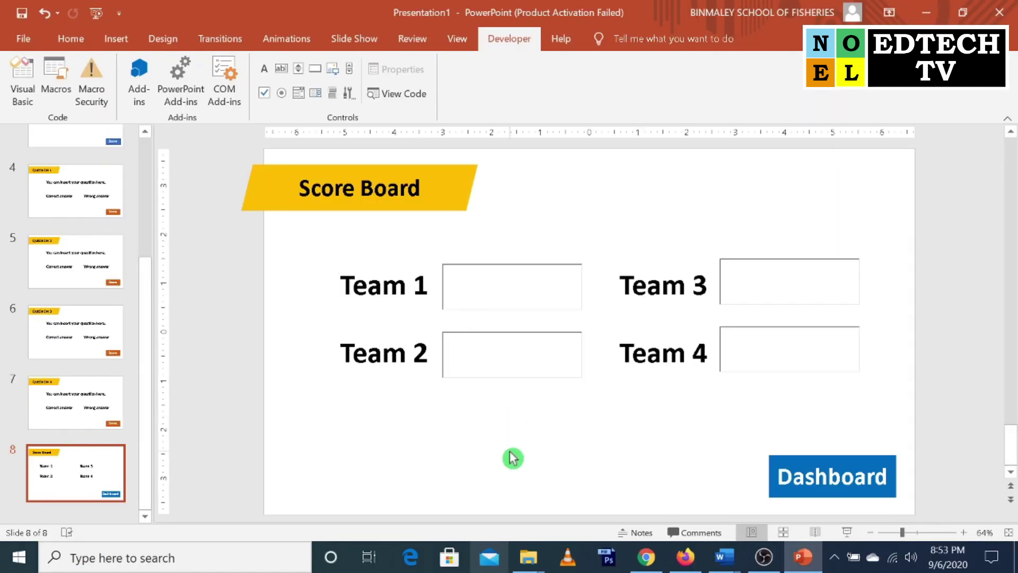
Go to the Dashboard slide (slide 3) and select the yellow tile numbered 1.
{"action": "scroll", "coordinate": [72, 233], "scroll_direction": "up", "scroll_amount": 1}
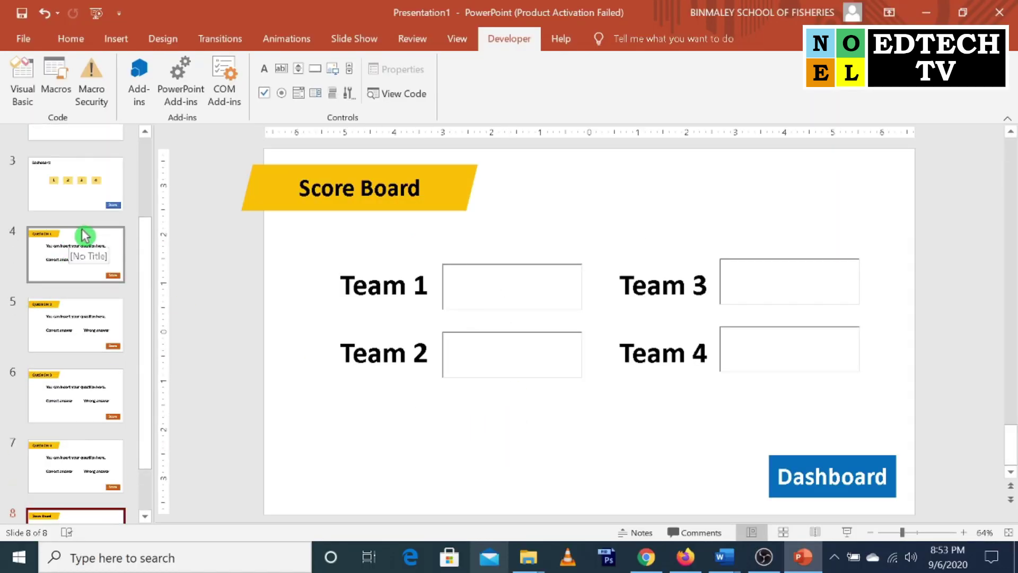
{"action": "left_click", "coordinate": [118, 171]}
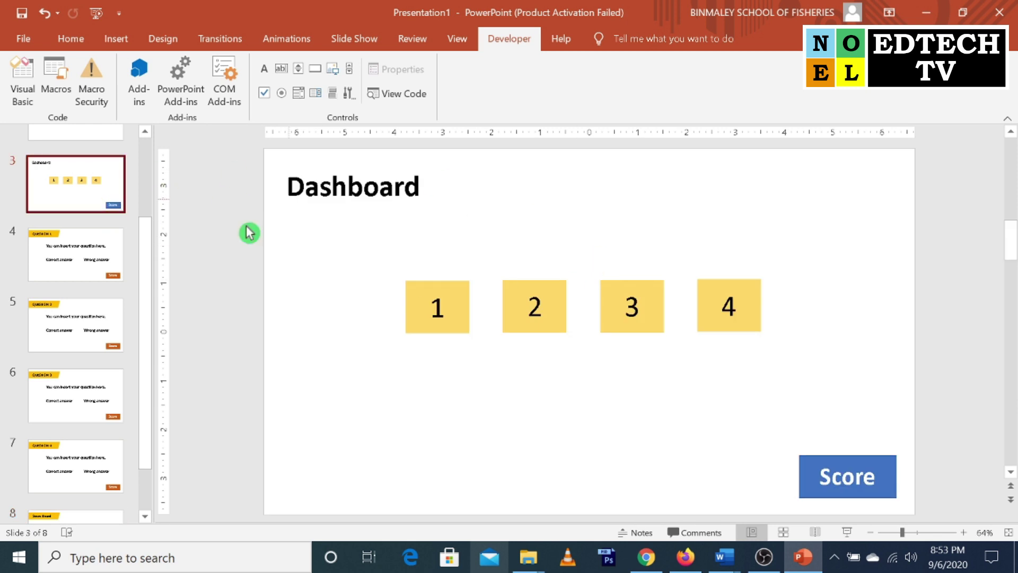
{"action": "left_click", "coordinate": [440, 307]}
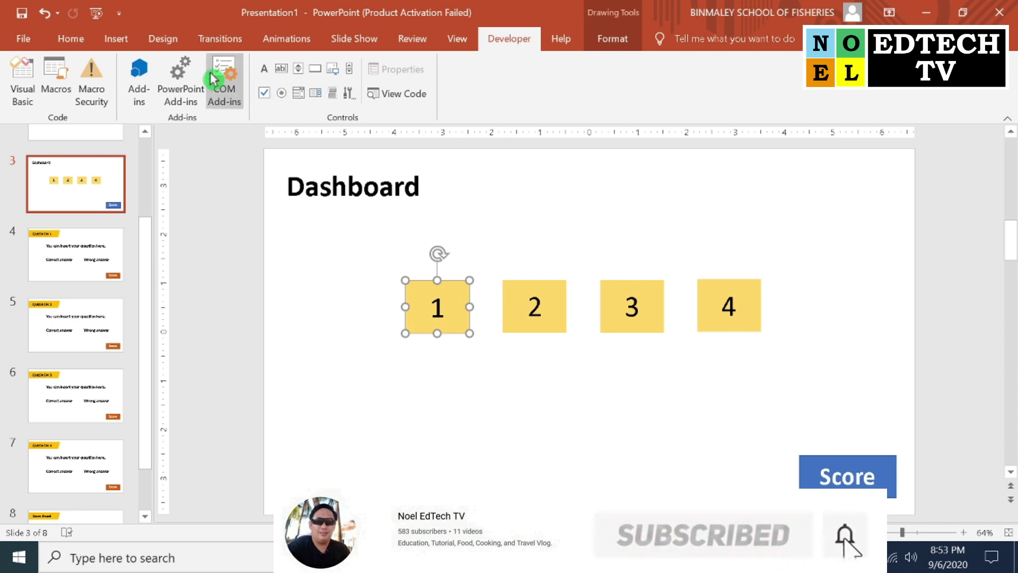
Hyperlink tile 1 to slide 4, Question 1, via Action Settings.
{"action": "left_click", "coordinate": [116, 39]}
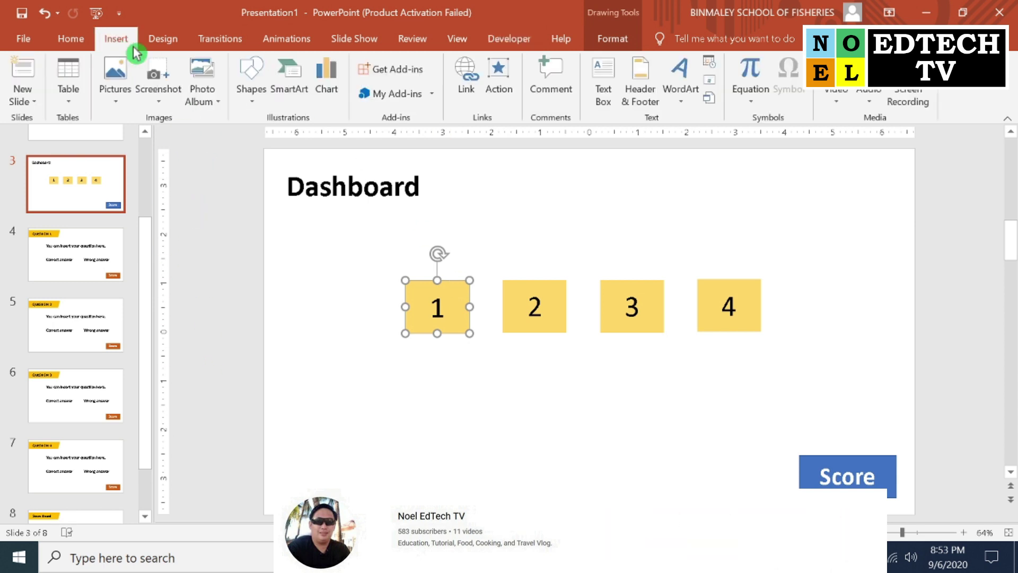
{"action": "left_click", "coordinate": [500, 90]}
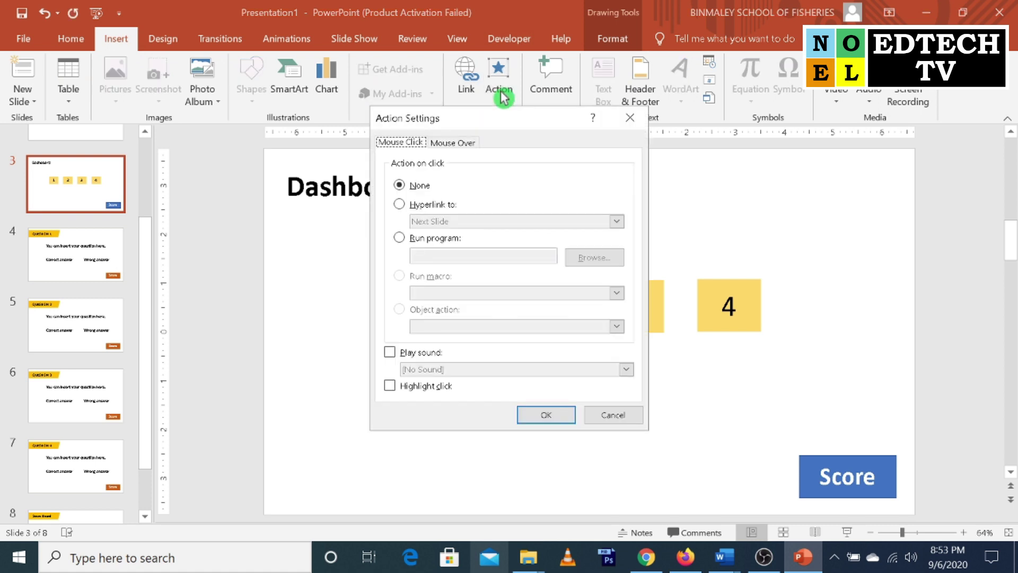
{"action": "left_click", "coordinate": [419, 208]}
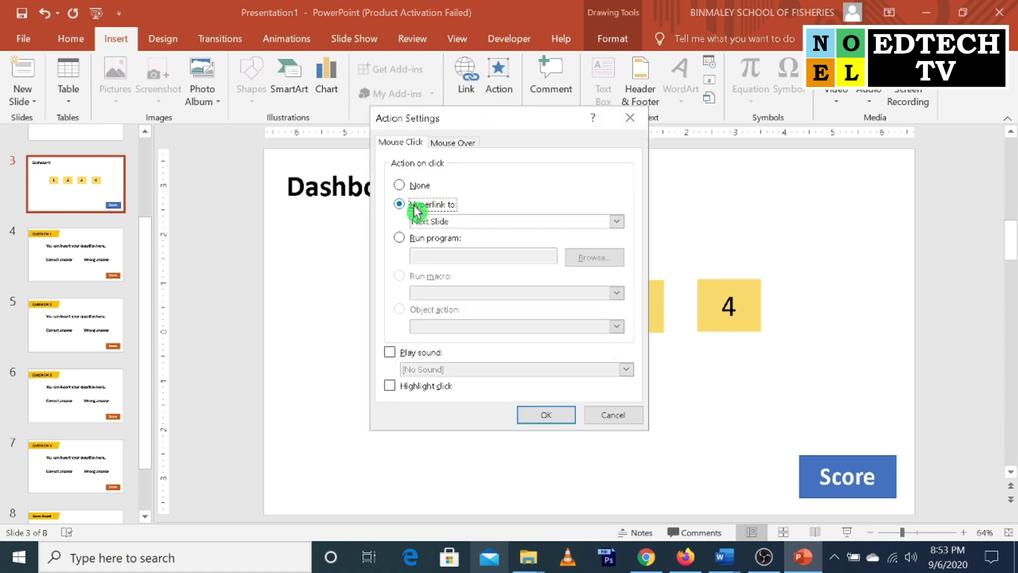
{"action": "left_click", "coordinate": [616, 222]}
{"action": "left_click", "coordinate": [465, 352]}
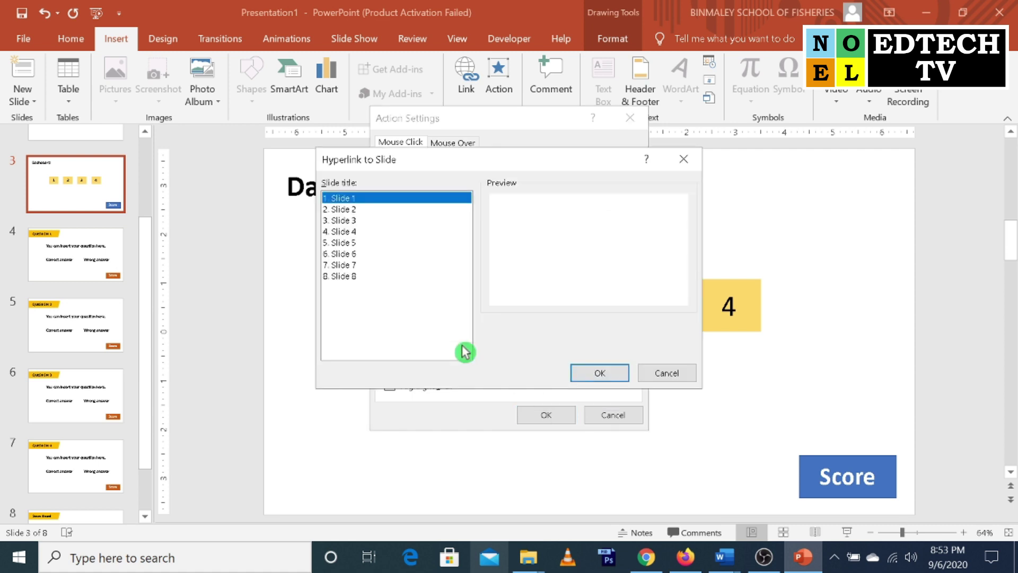
{"action": "left_click", "coordinate": [365, 233]}
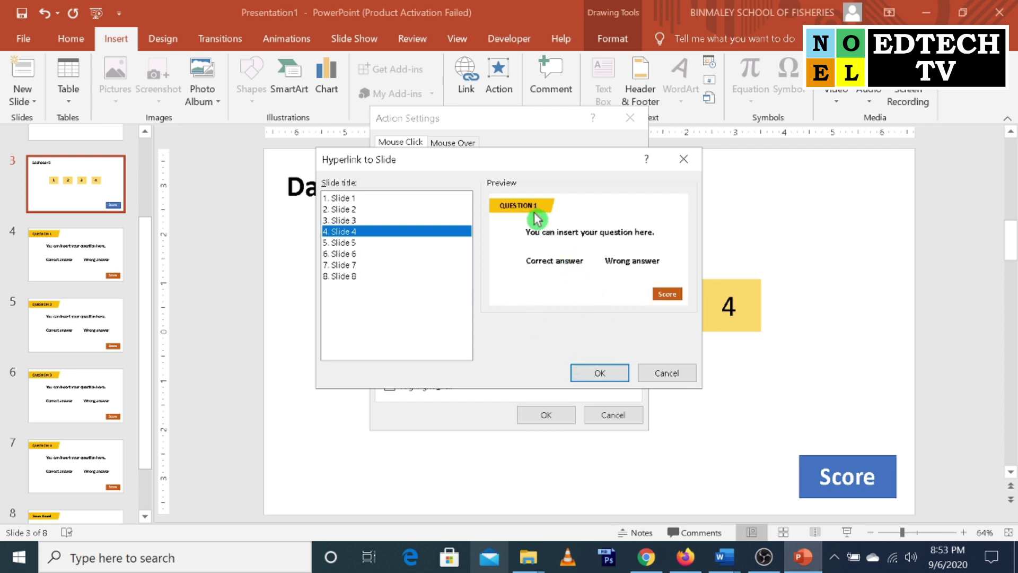
{"action": "left_click", "coordinate": [599, 371]}
{"action": "left_click", "coordinate": [551, 416]}
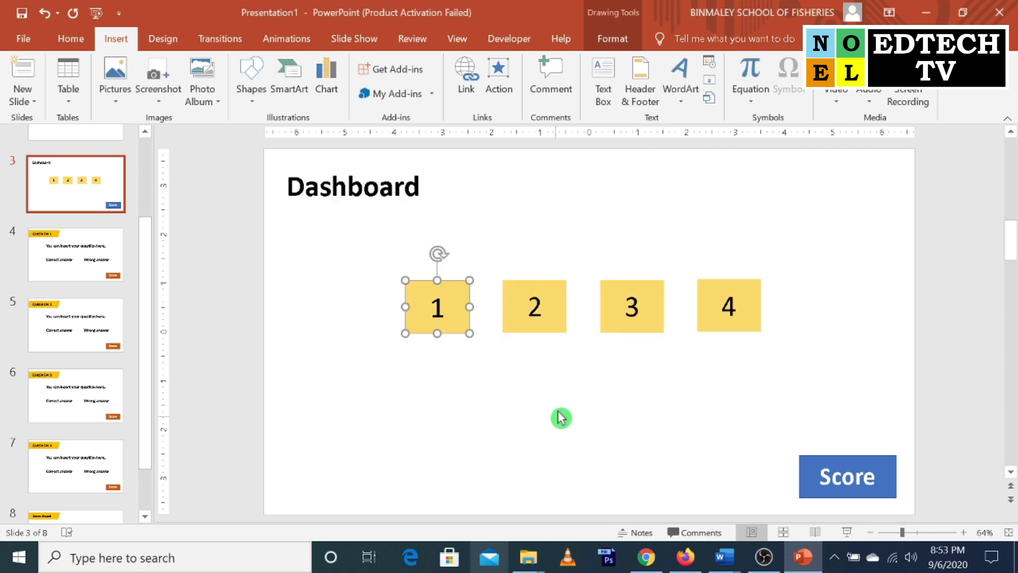
Hyperlink tile 2 to slide 5, Question 2.
{"action": "left_click", "coordinate": [553, 314]}
{"action": "left_click", "coordinate": [487, 106]}
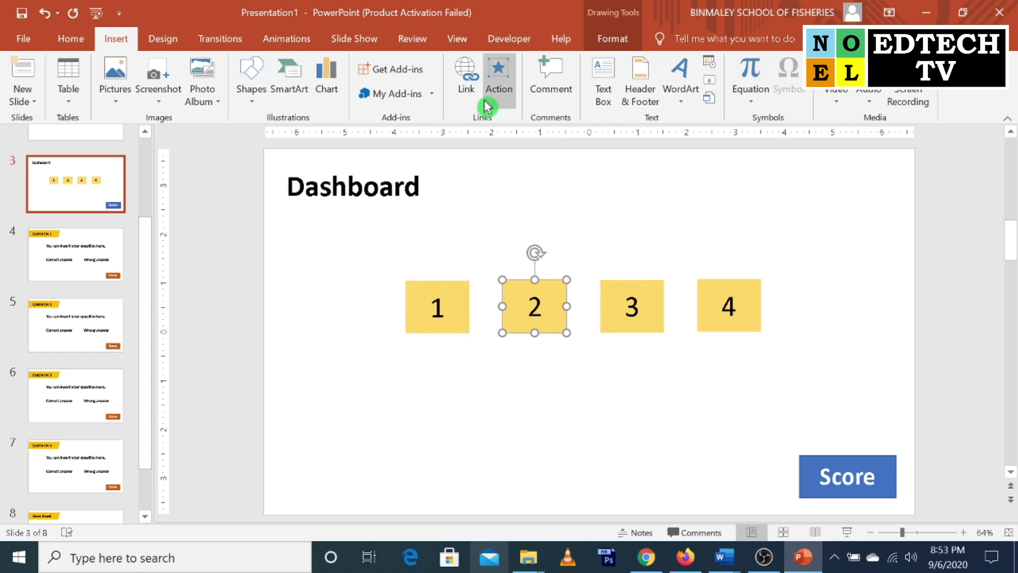
{"action": "left_click", "coordinate": [432, 205]}
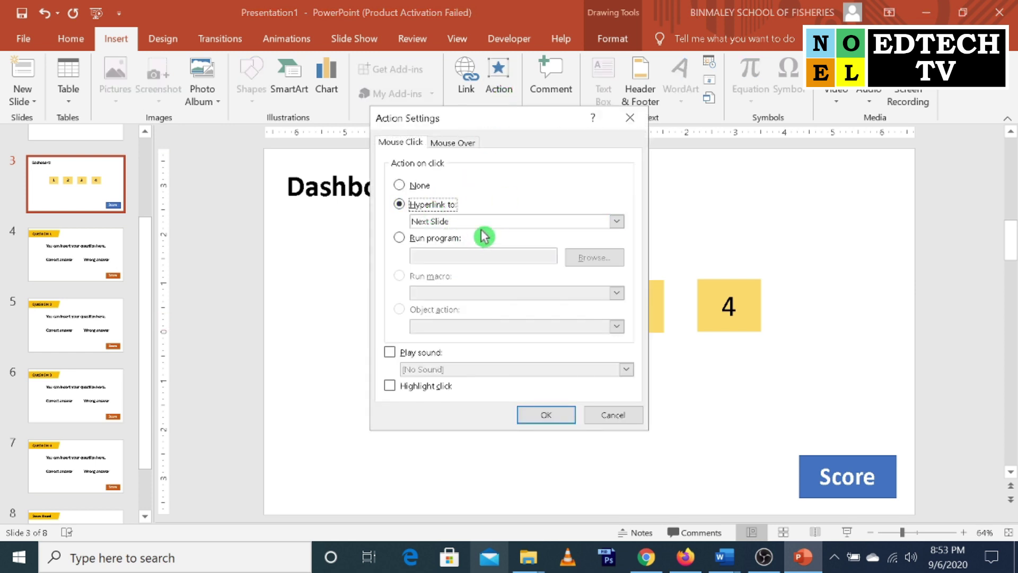
{"action": "left_click", "coordinate": [489, 223]}
{"action": "left_click", "coordinate": [462, 366]}
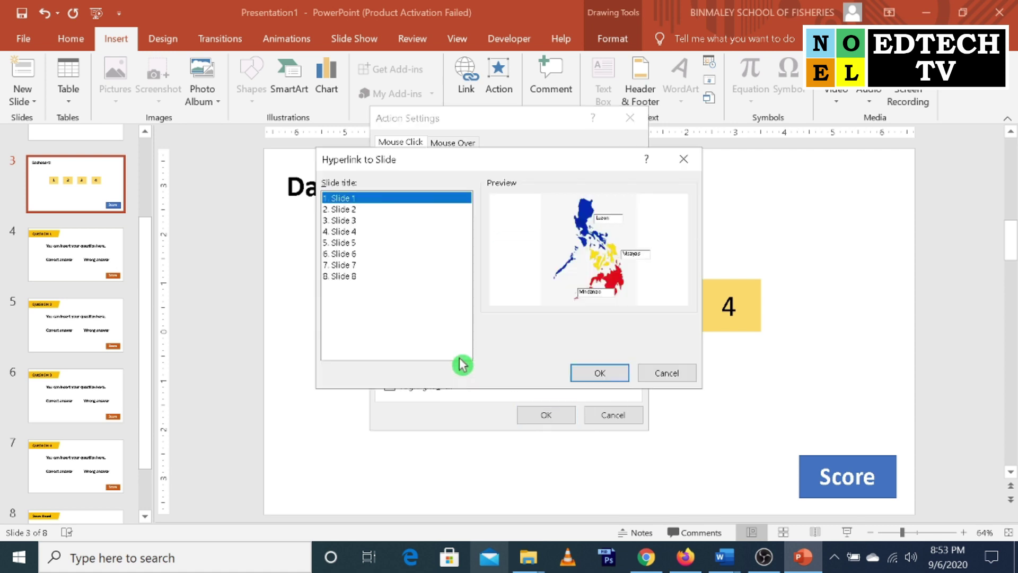
{"action": "left_click", "coordinate": [360, 244]}
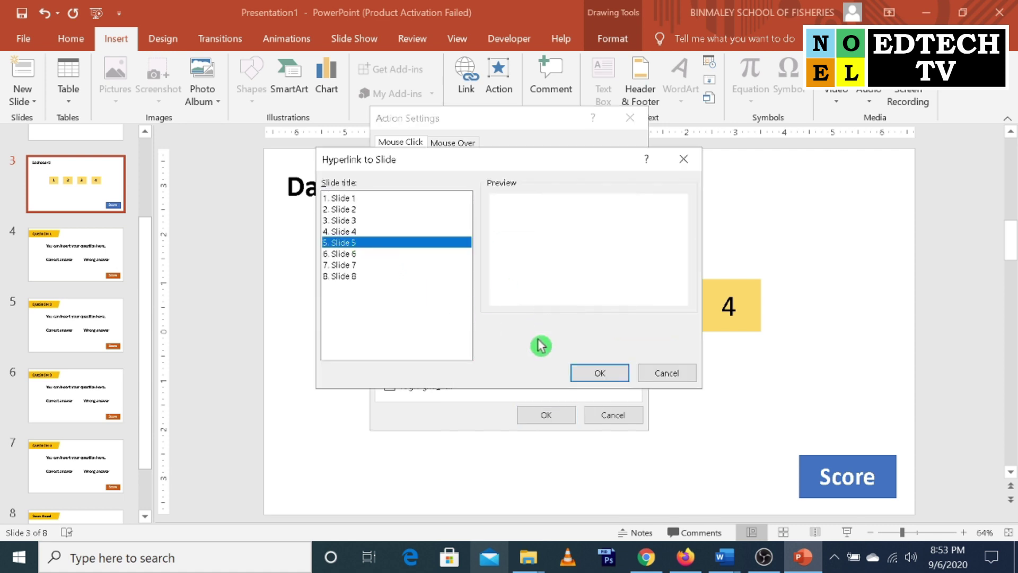
{"action": "left_click", "coordinate": [605, 374]}
{"action": "left_click", "coordinate": [551, 417]}
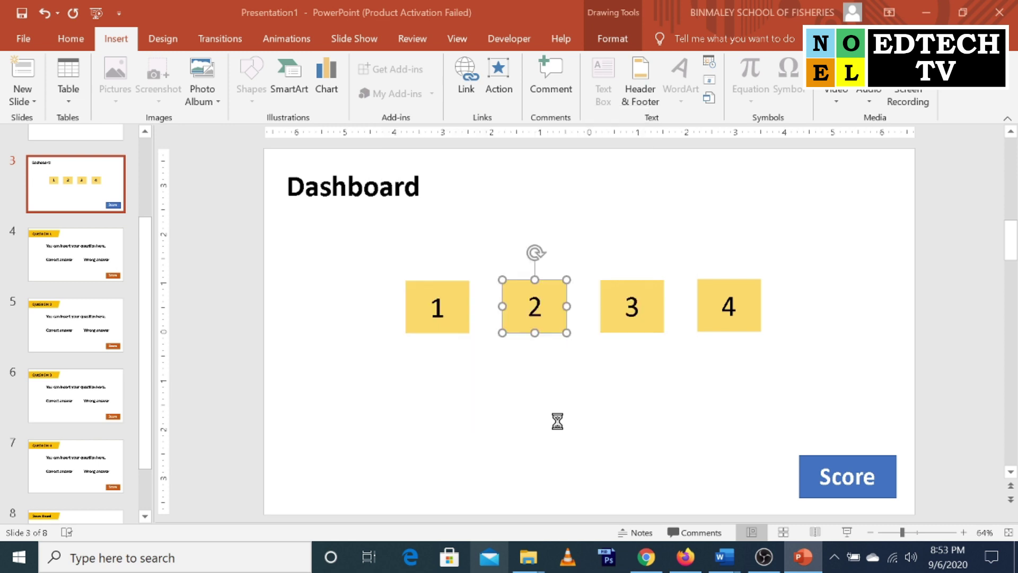
Hyperlink tile 3 to slide 6, Question 3.
{"action": "left_click", "coordinate": [644, 314]}
{"action": "left_click", "coordinate": [498, 87]}
{"action": "left_click", "coordinate": [424, 204]}
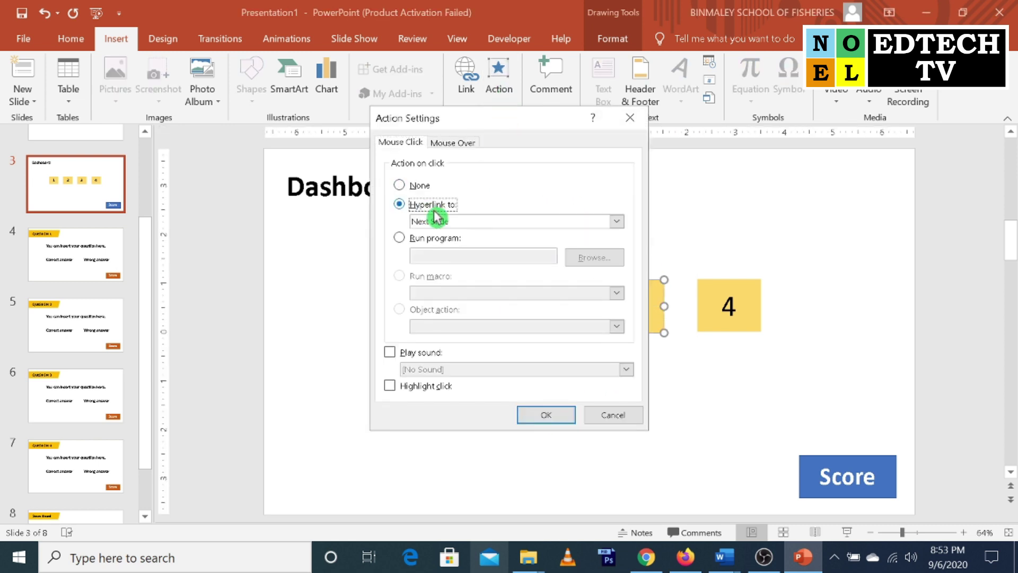
{"action": "left_click", "coordinate": [530, 222]}
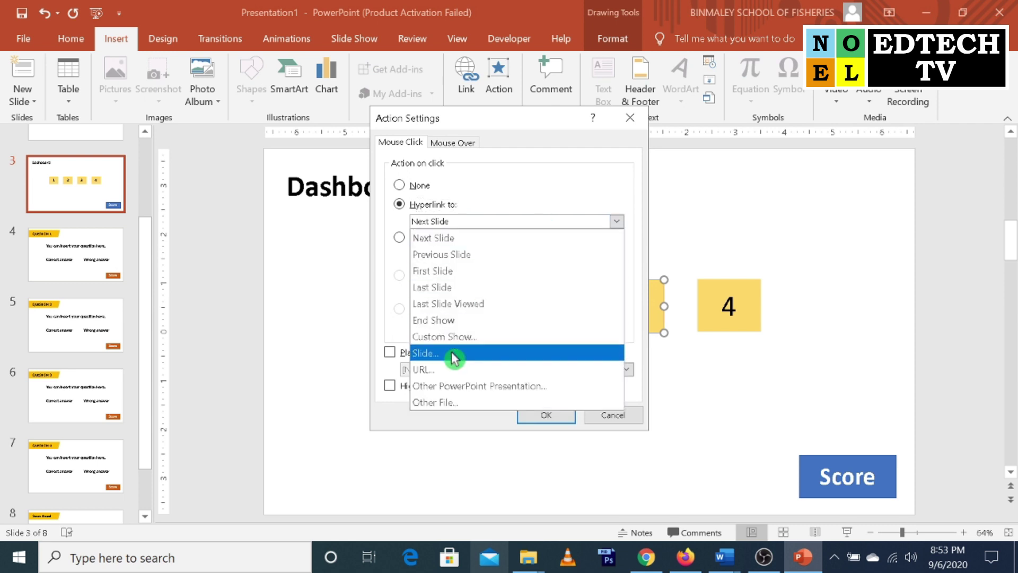
{"action": "left_click", "coordinate": [454, 353]}
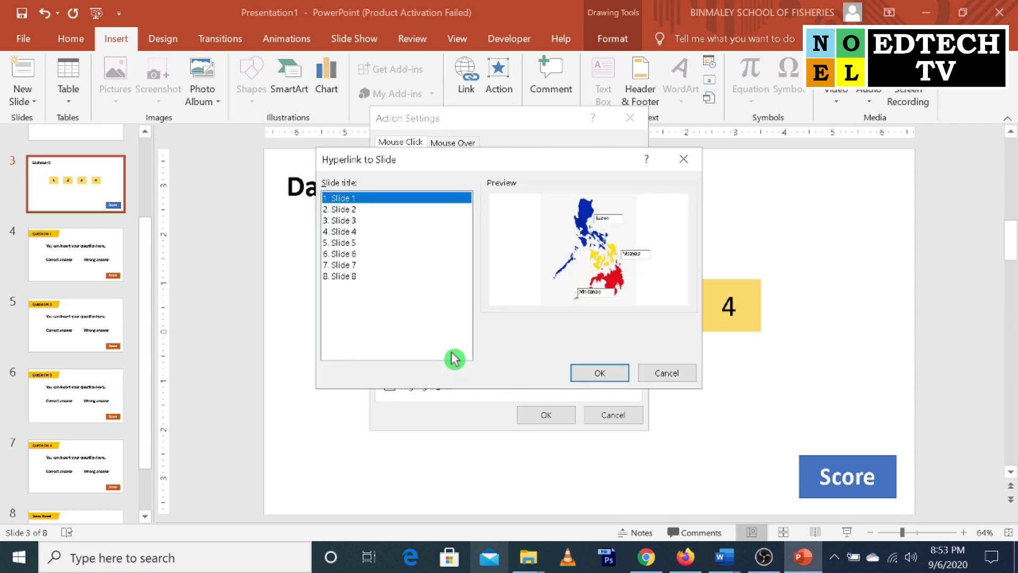
{"action": "left_click", "coordinate": [355, 254]}
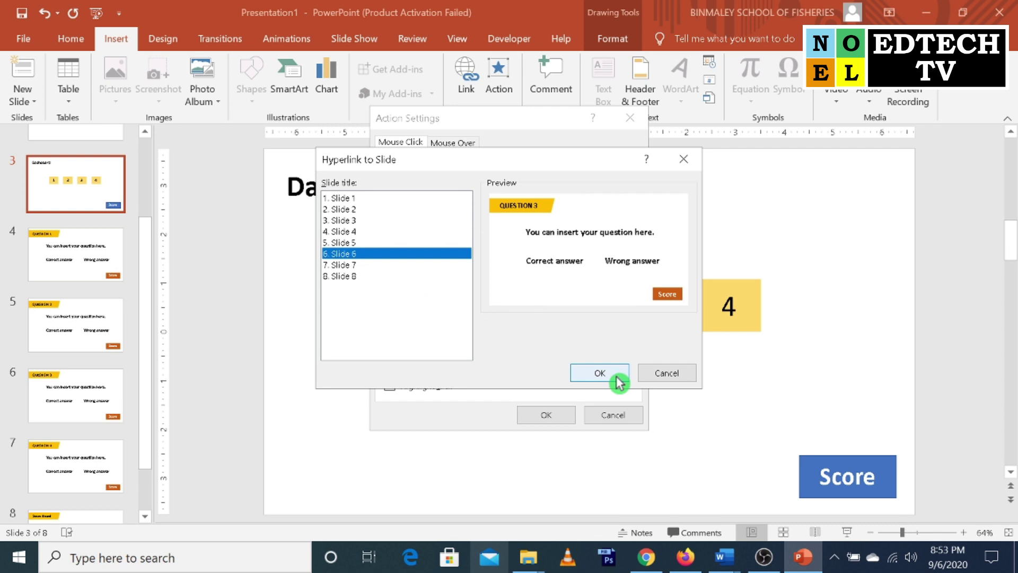
{"action": "left_click", "coordinate": [616, 377]}
{"action": "left_click", "coordinate": [549, 416]}
Hyperlink tile 4 to slide 7, Question 4.
{"action": "left_click", "coordinate": [737, 331]}
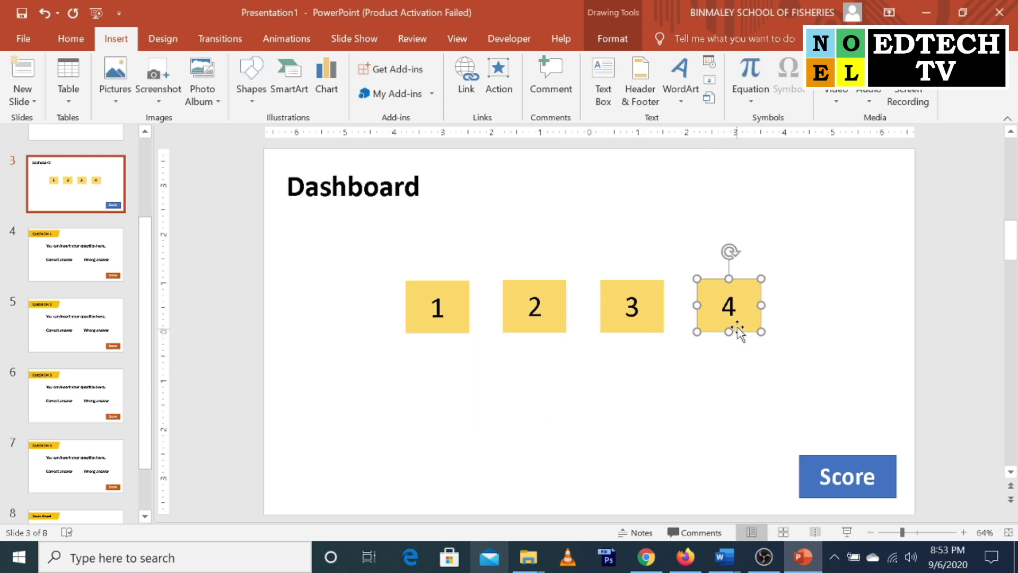
{"action": "left_click", "coordinate": [498, 85]}
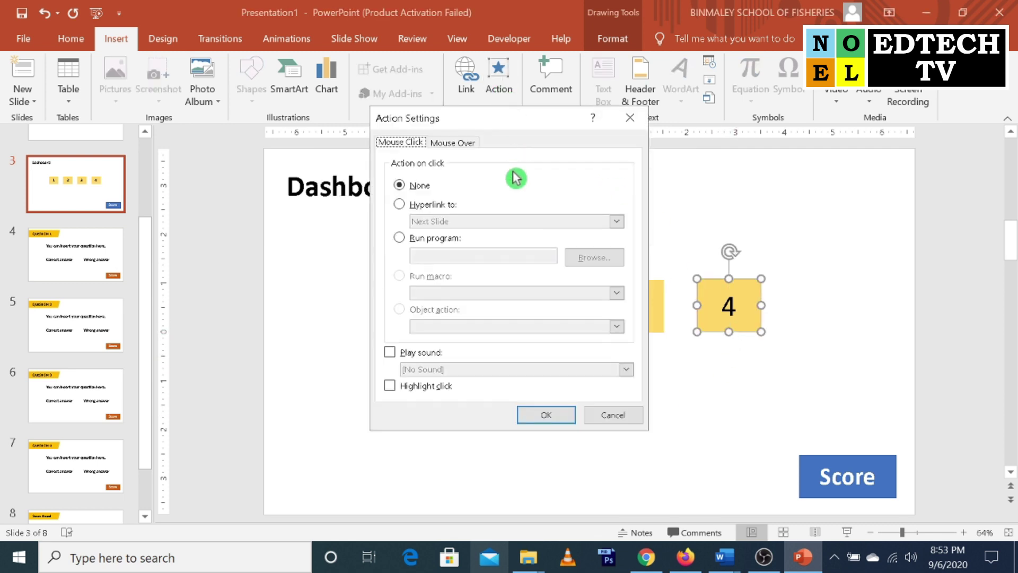
{"action": "left_click", "coordinate": [429, 208]}
{"action": "left_click", "coordinate": [455, 220]}
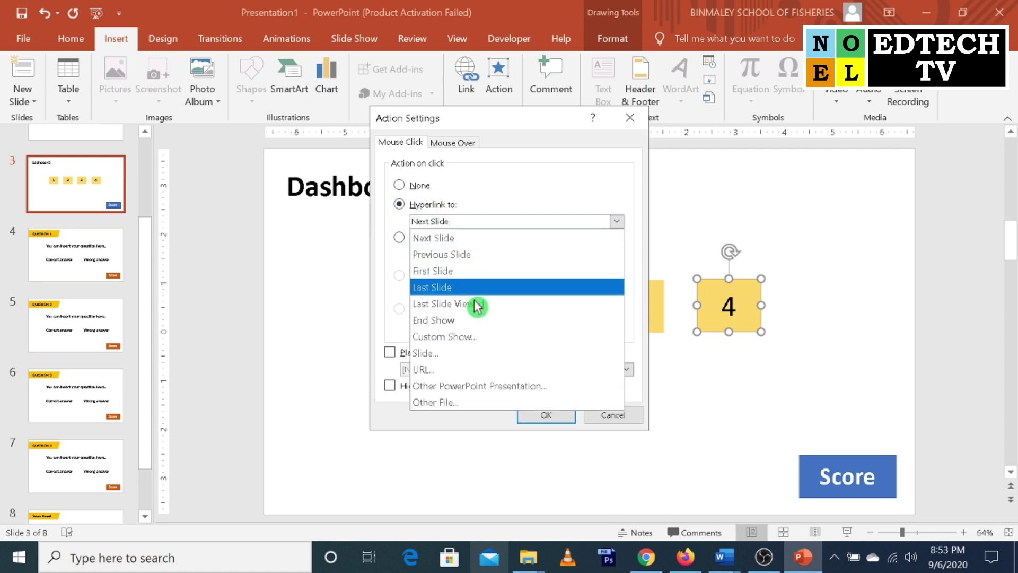
{"action": "left_click", "coordinate": [461, 351]}
{"action": "left_click", "coordinate": [359, 265]}
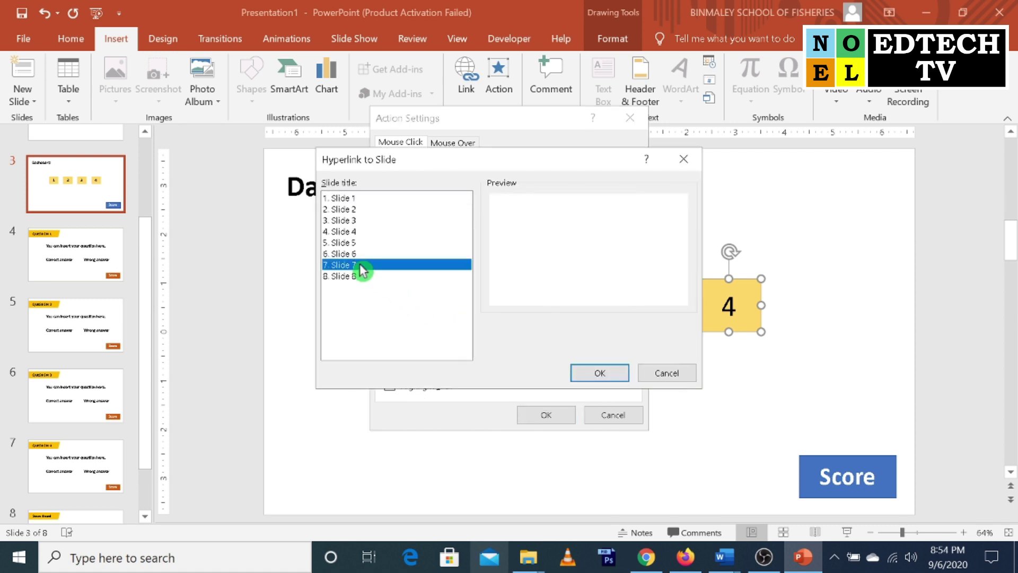
{"action": "left_click", "coordinate": [614, 378]}
{"action": "left_click", "coordinate": [557, 415]}
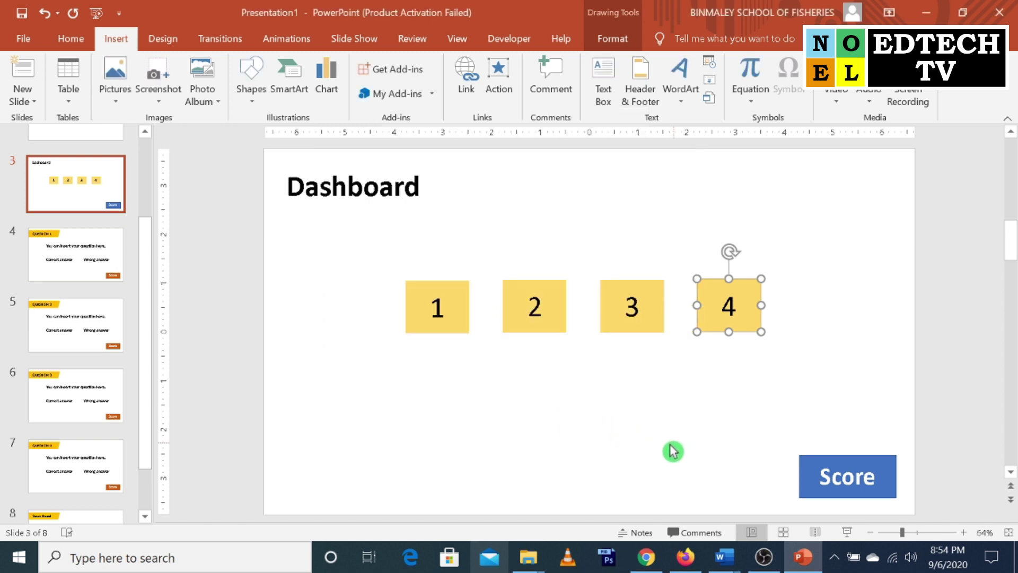
Hyperlink the Dashboard's Score button to Slide 8, the Score Board.
{"action": "left_click", "coordinate": [848, 460]}
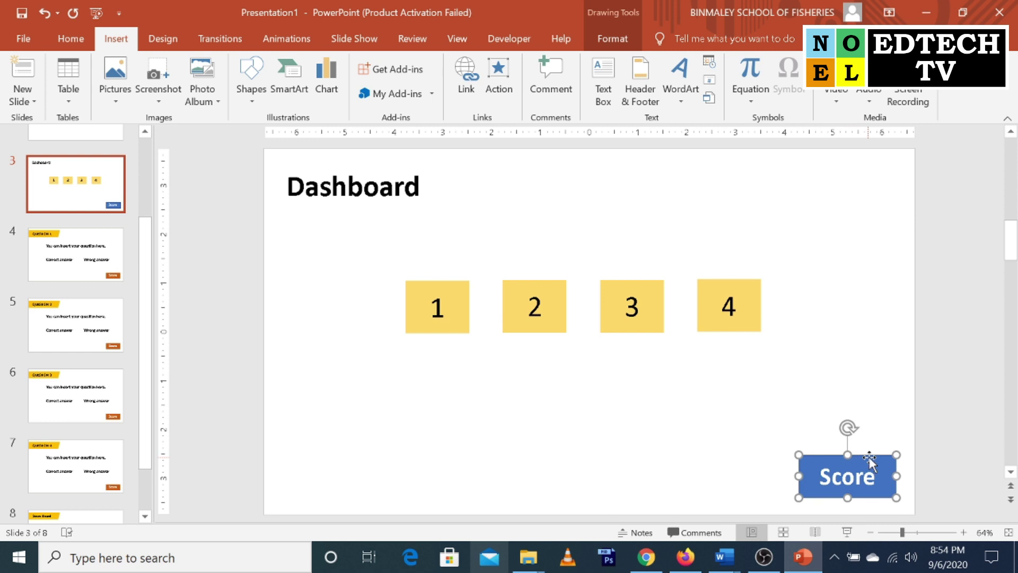
{"action": "left_click", "coordinate": [517, 92]}
{"action": "left_click", "coordinate": [419, 208]}
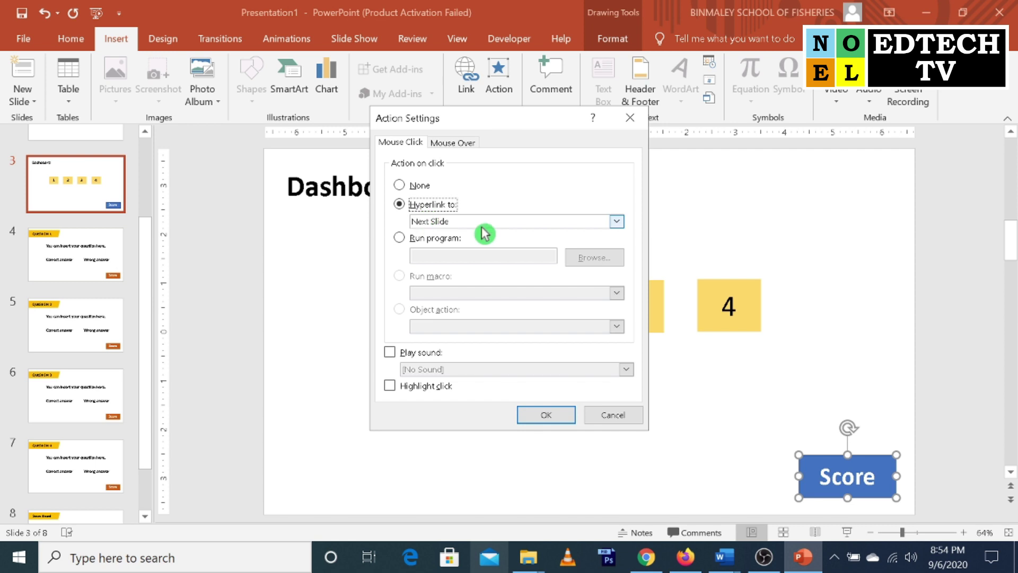
{"action": "left_click", "coordinate": [485, 223]}
{"action": "left_click", "coordinate": [454, 355]}
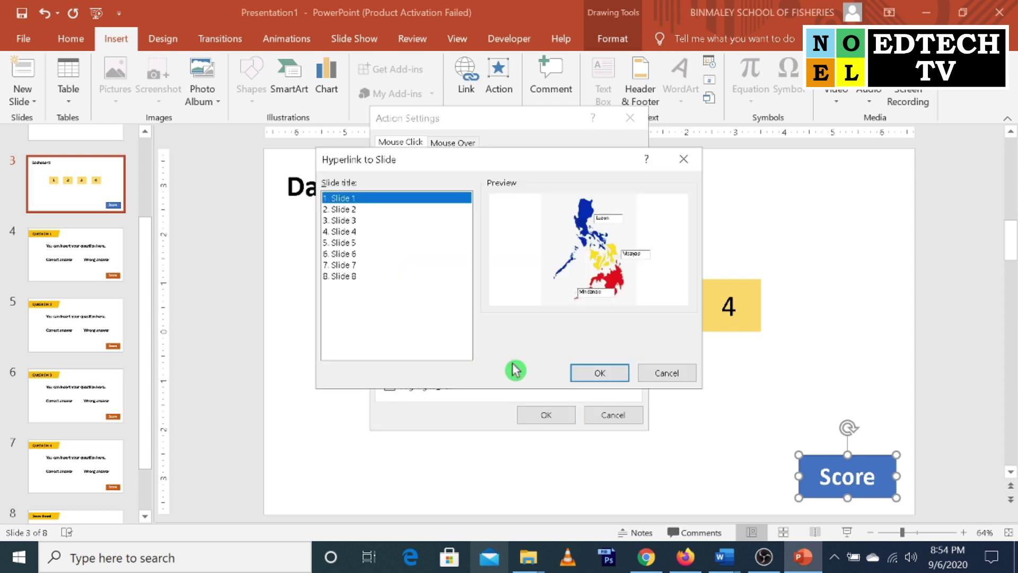
{"action": "left_click", "coordinate": [347, 277]}
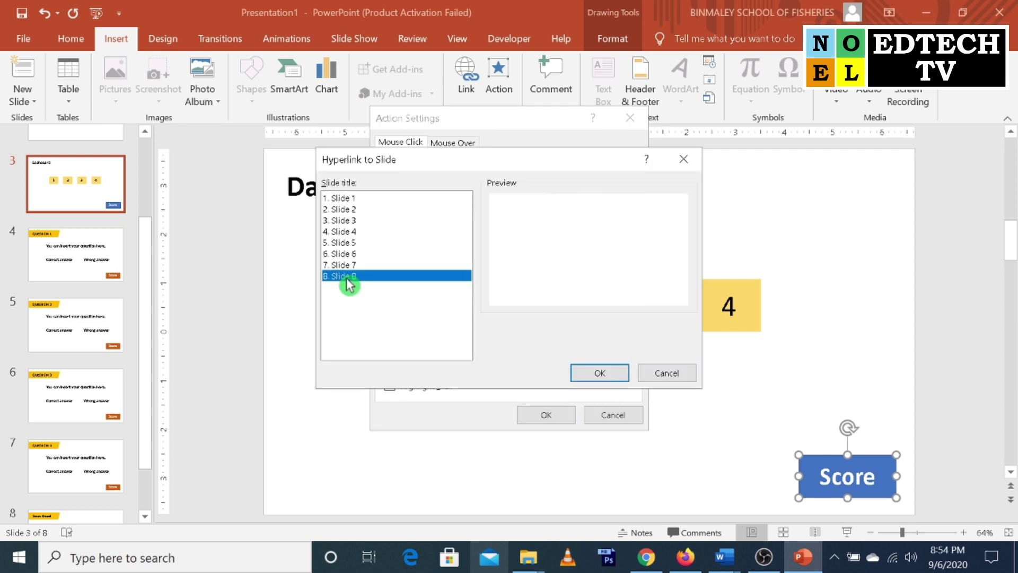
{"action": "left_click", "coordinate": [603, 376]}
{"action": "left_click", "coordinate": [568, 415]}
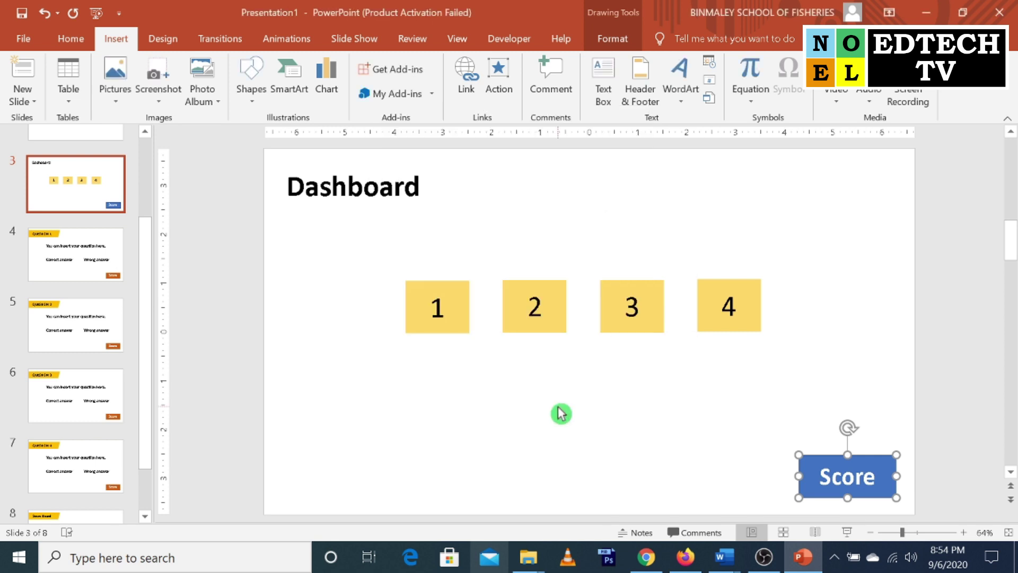
Link the Score button on Question 1 to Slide 8, the Score Board.
{"action": "left_click", "coordinate": [114, 253]}
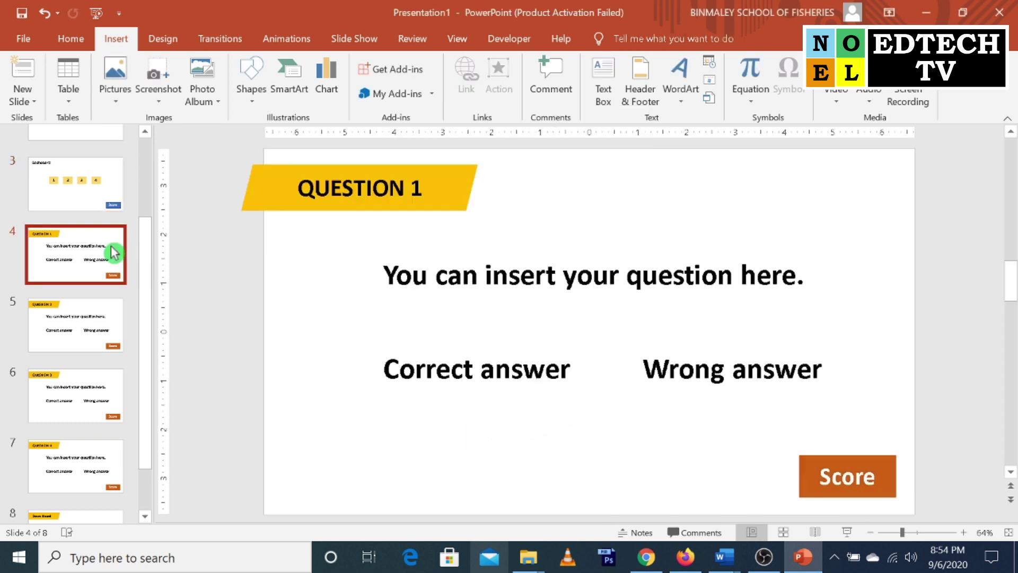
{"action": "left_click", "coordinate": [851, 459]}
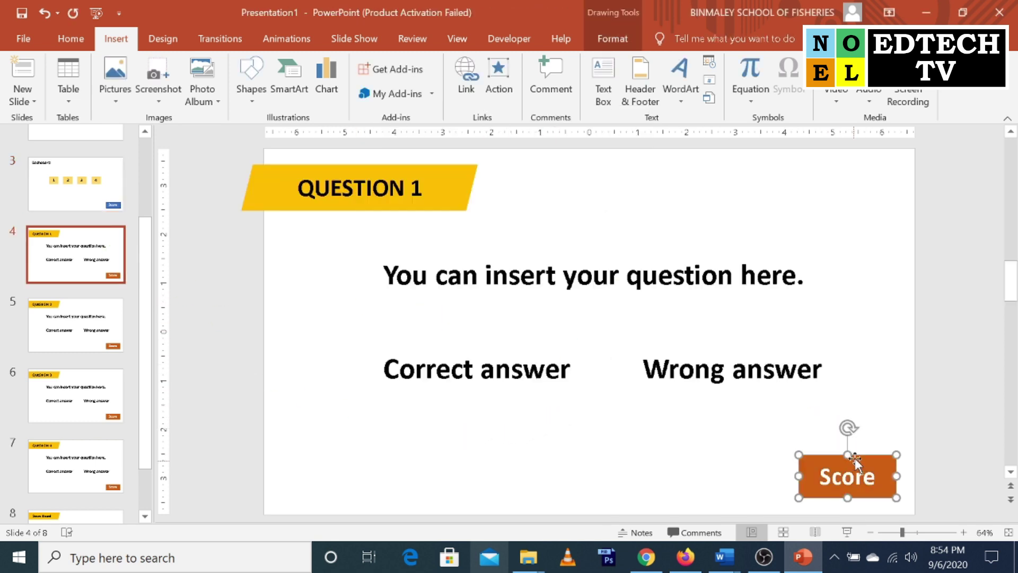
{"action": "left_click", "coordinate": [496, 79]}
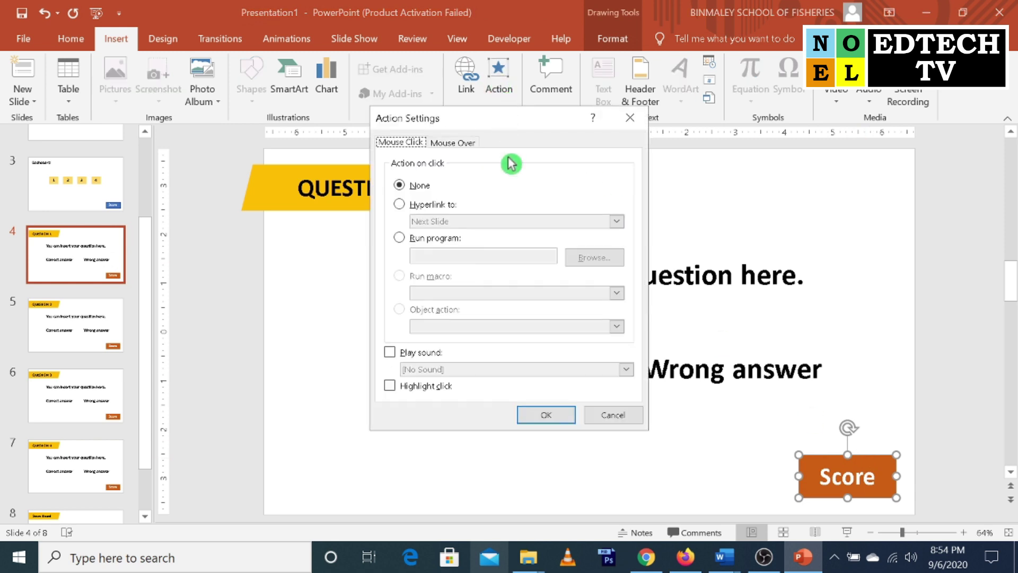
{"action": "left_click", "coordinate": [439, 205]}
{"action": "left_click", "coordinate": [495, 222]}
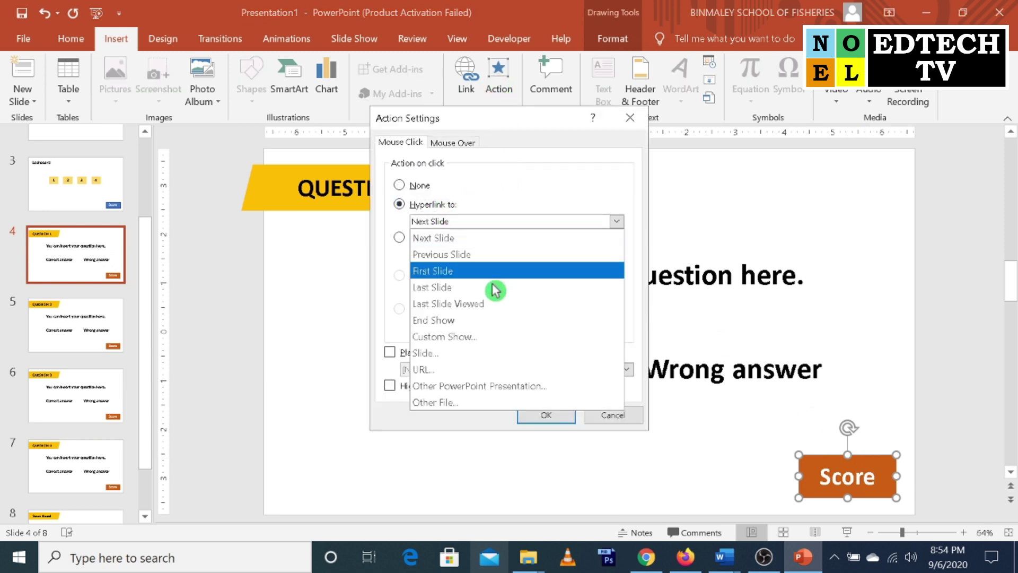
{"action": "left_click", "coordinate": [469, 353]}
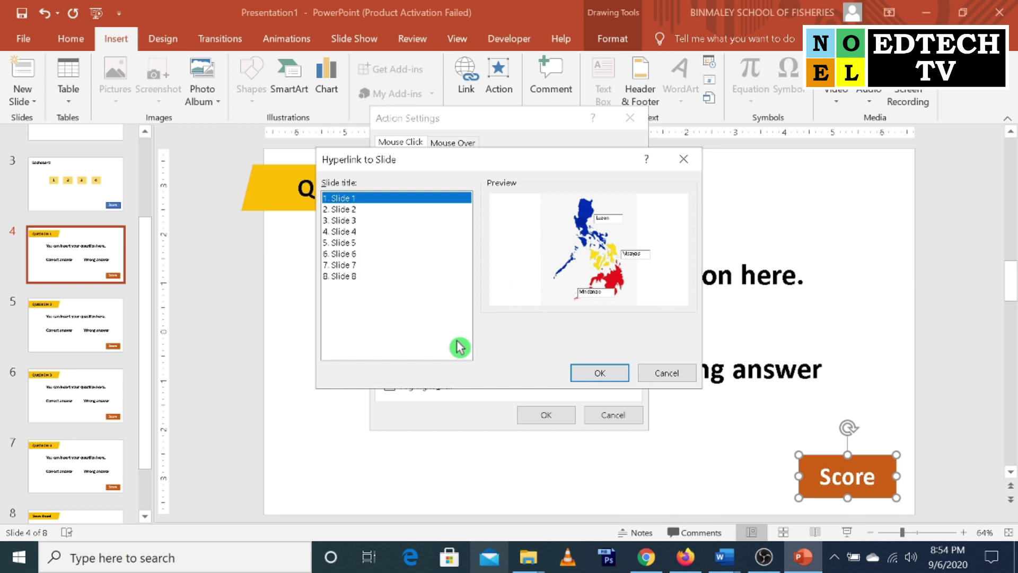
{"action": "left_click", "coordinate": [342, 276]}
{"action": "left_click", "coordinate": [608, 373]}
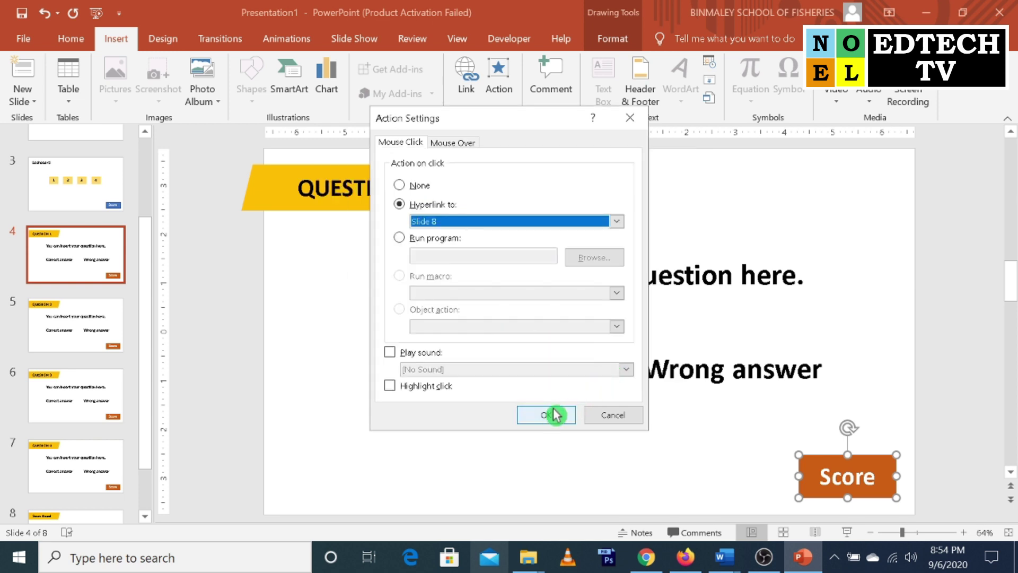
{"action": "left_click", "coordinate": [552, 417]}
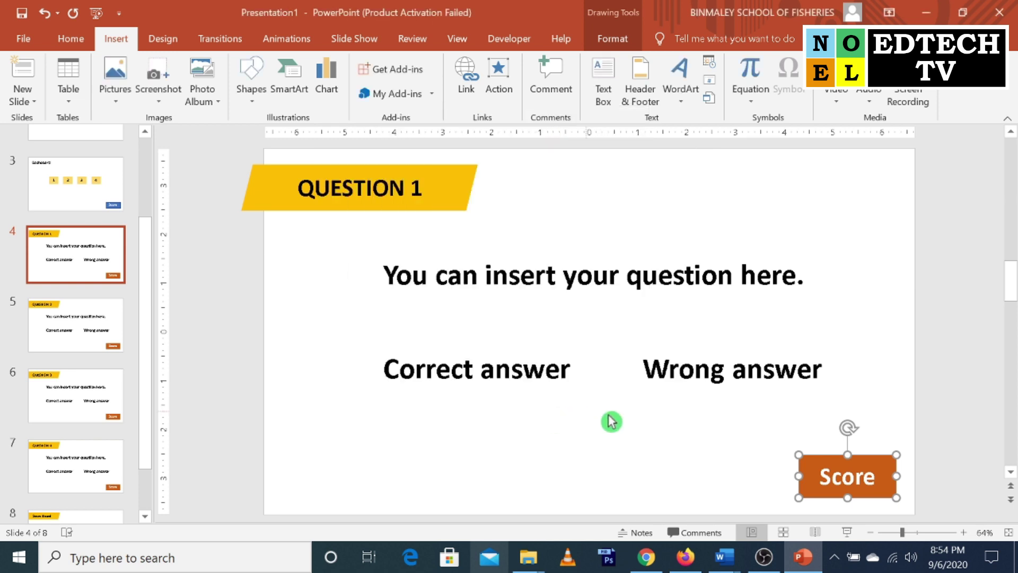
Link the Score button on Question 2 to Slide 8.
{"action": "left_click", "coordinate": [92, 335]}
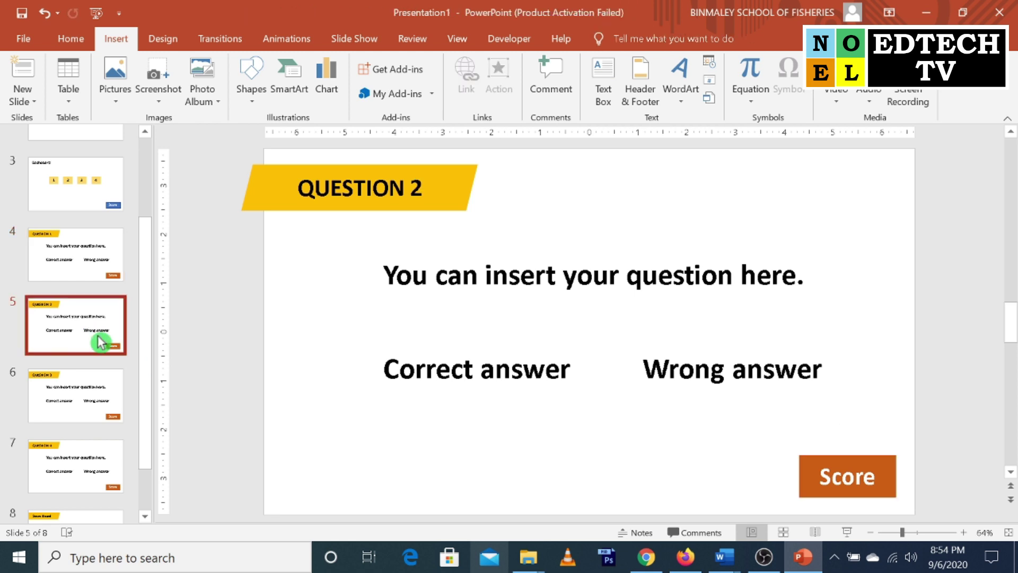
{"action": "left_click", "coordinate": [834, 463]}
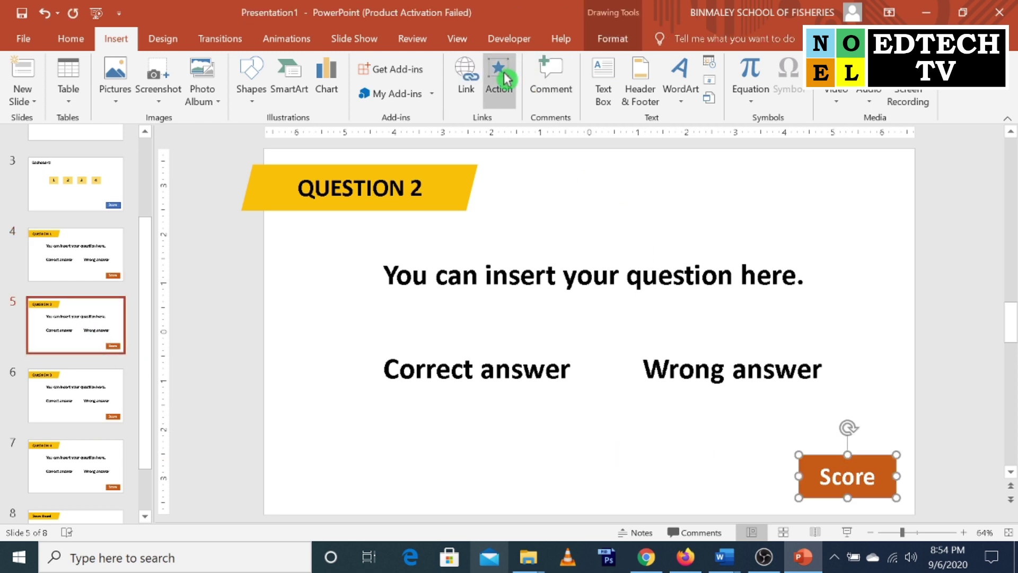
{"action": "left_click", "coordinate": [506, 80]}
{"action": "left_click", "coordinate": [435, 206]}
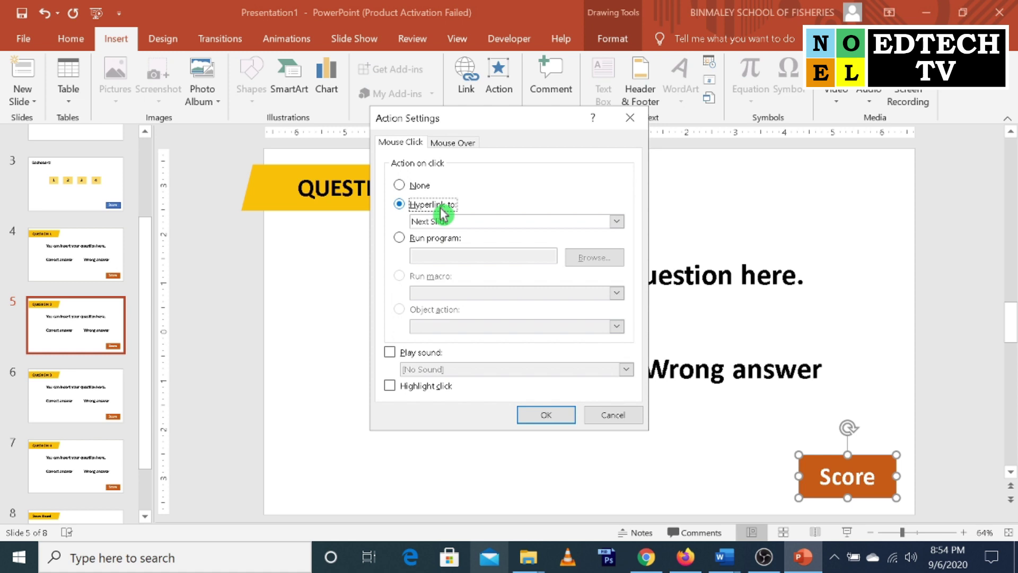
{"action": "left_click", "coordinate": [498, 228]}
{"action": "left_click", "coordinate": [465, 352]}
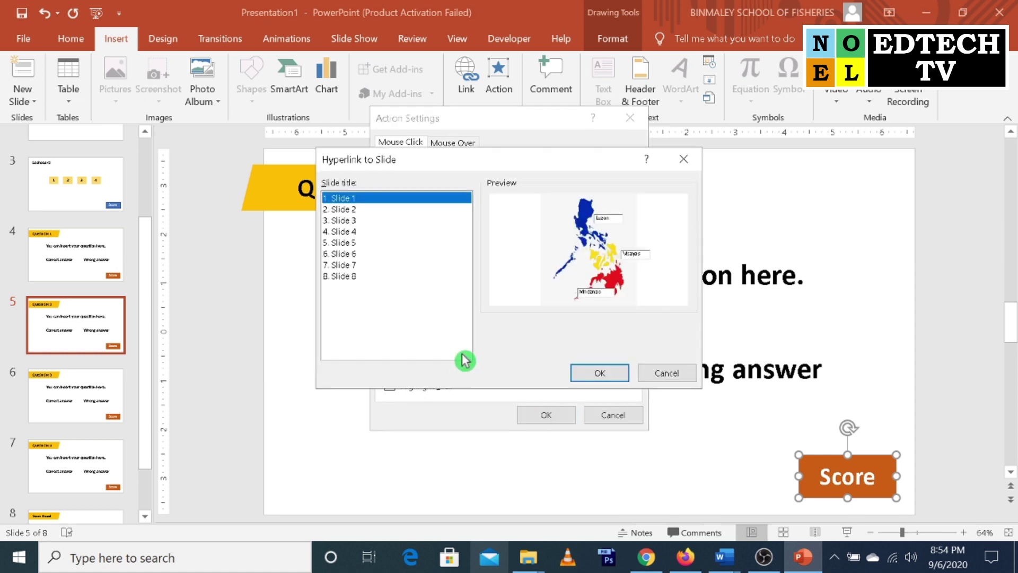
{"action": "left_click", "coordinate": [344, 276]}
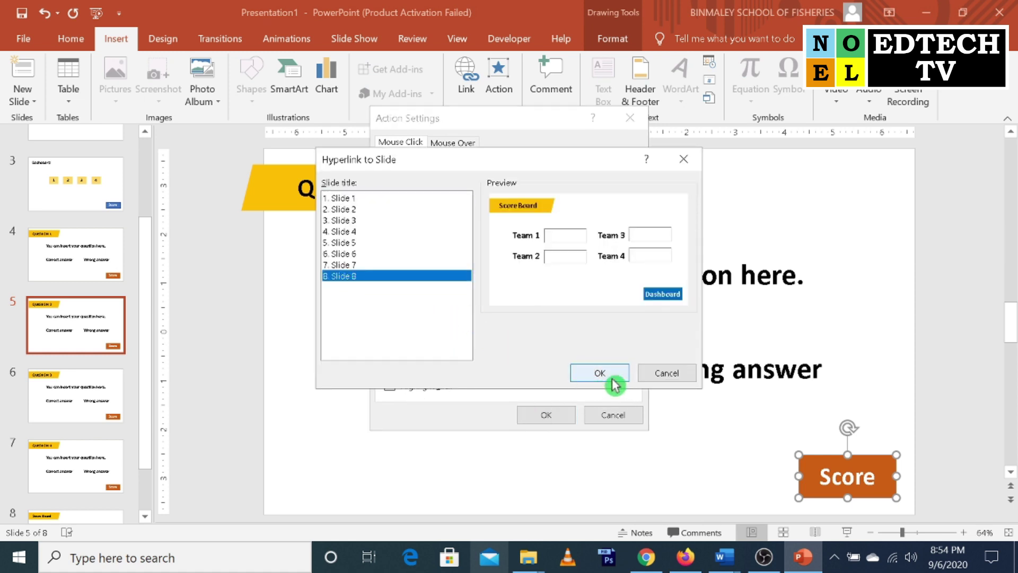
{"action": "left_click", "coordinate": [610, 373]}
{"action": "left_click", "coordinate": [554, 416]}
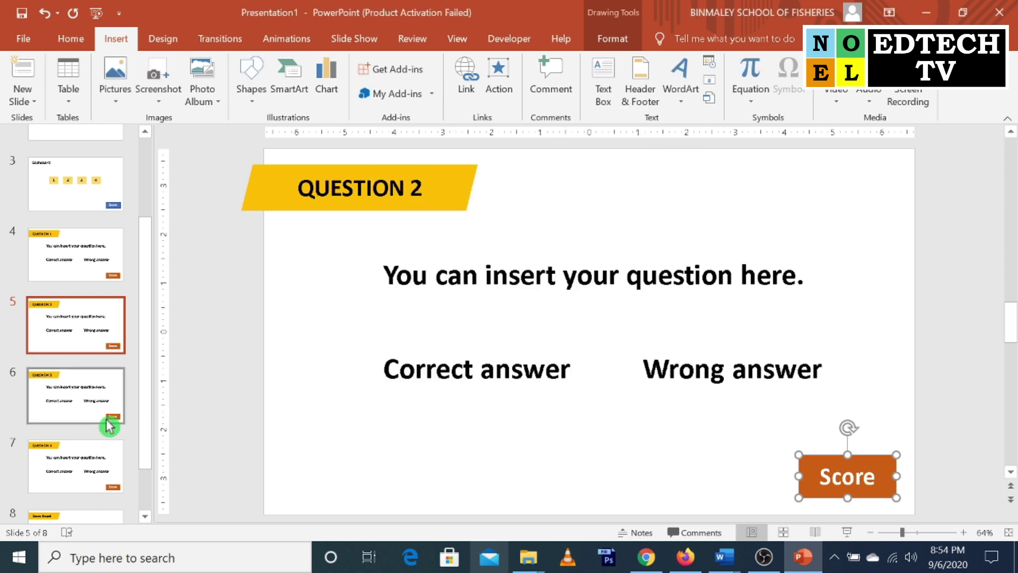
Link the Score button on Question 3 to Slide 8.
{"action": "left_click", "coordinate": [86, 404]}
{"action": "left_click", "coordinate": [848, 462]}
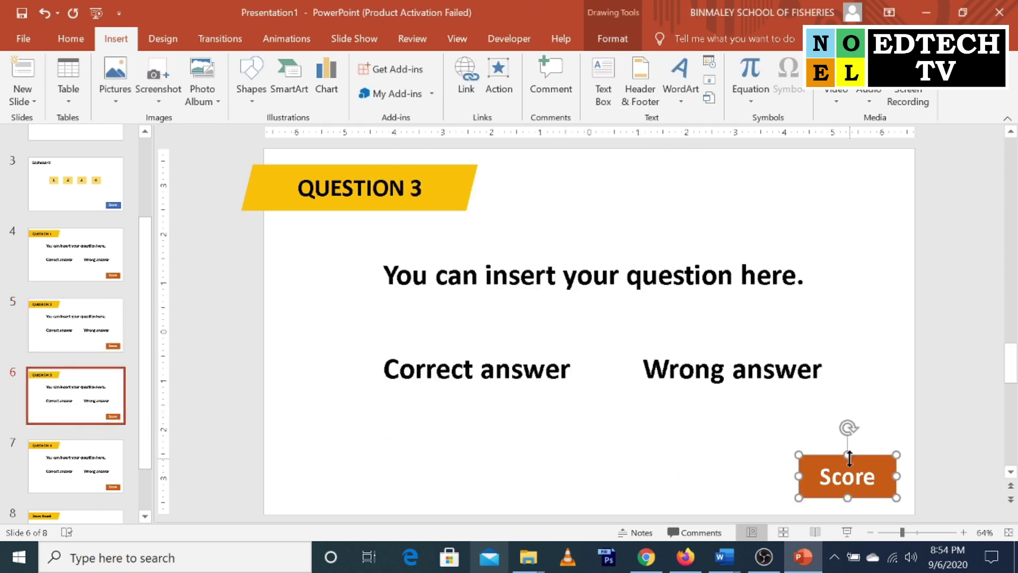
{"action": "left_click", "coordinate": [497, 87]}
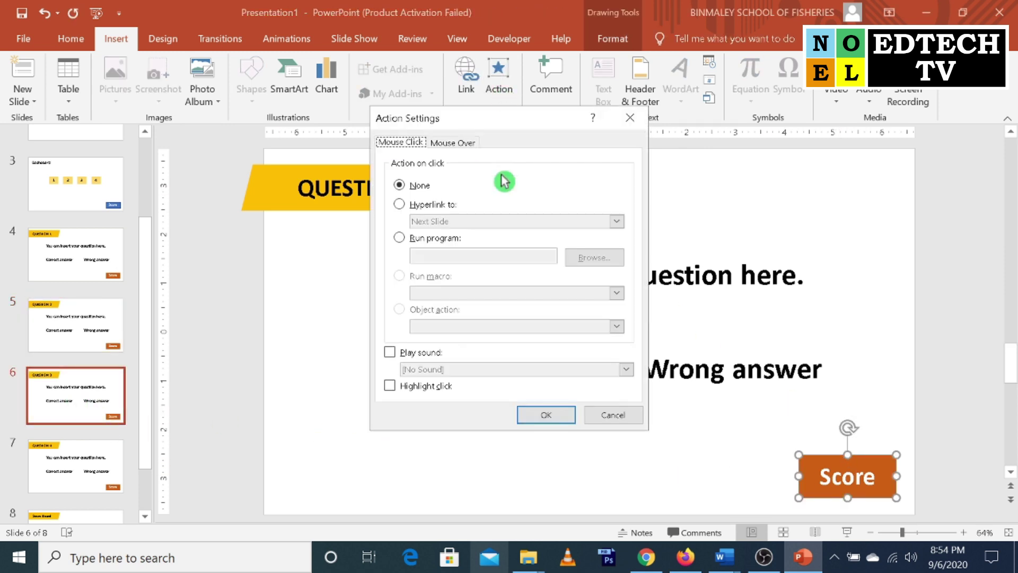
{"action": "left_click", "coordinate": [427, 207]}
{"action": "left_click", "coordinate": [454, 222]}
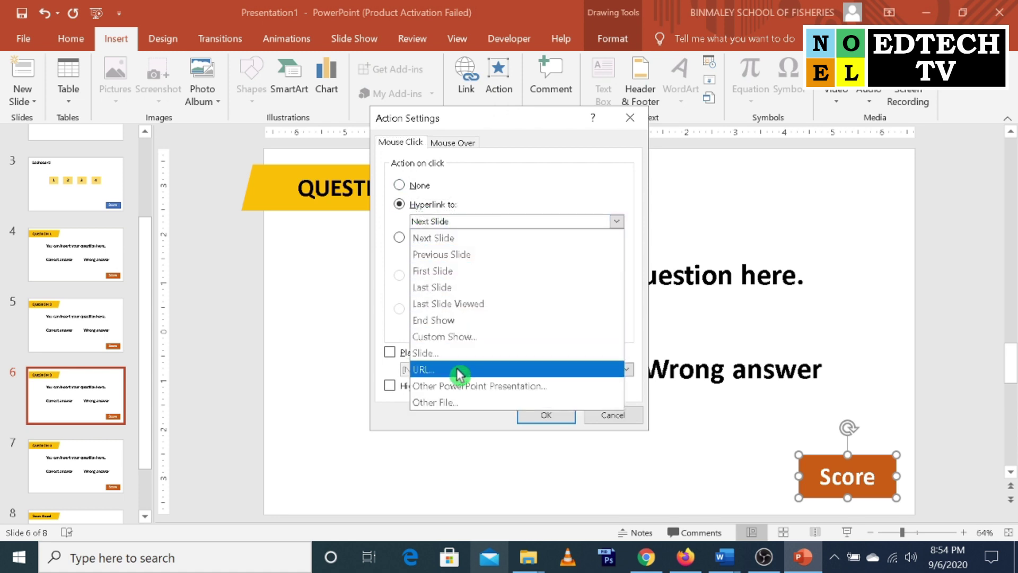
{"action": "left_click", "coordinate": [459, 353]}
{"action": "left_click", "coordinate": [363, 277]}
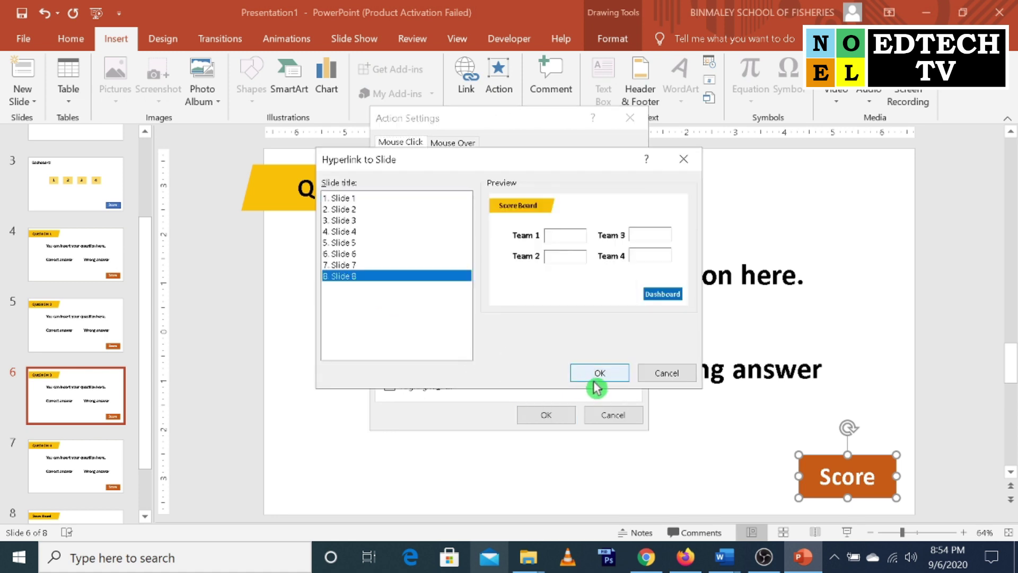
{"action": "left_click", "coordinate": [599, 376]}
{"action": "left_click", "coordinate": [559, 416]}
Link the Score button on Question 4 to Slide 8, then view the Score Board slide.
{"action": "key", "text": "Page_Down"}
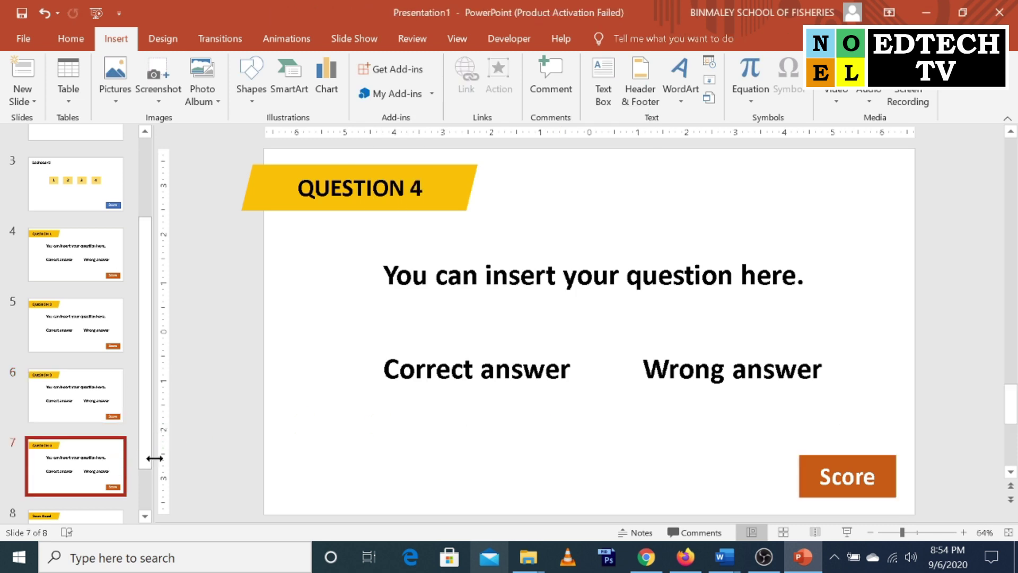
{"action": "left_click", "coordinate": [871, 462]}
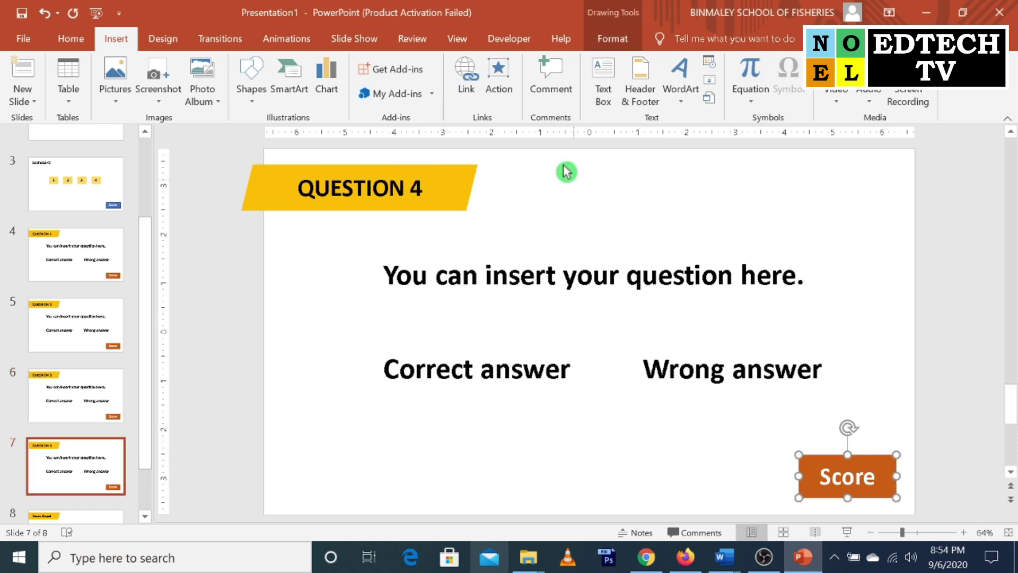
{"action": "left_click", "coordinate": [498, 85]}
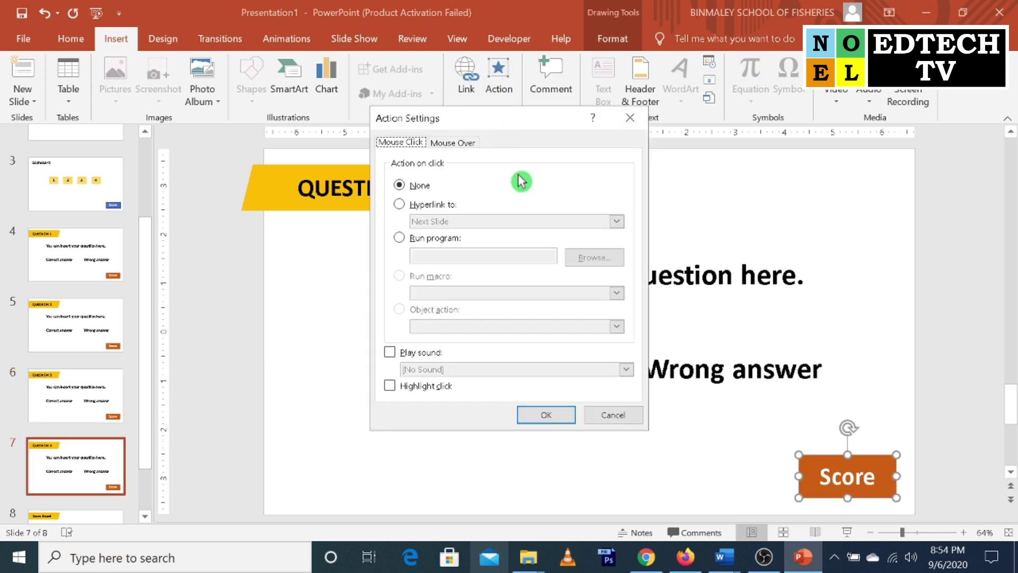
{"action": "left_click", "coordinate": [429, 209]}
{"action": "left_click", "coordinate": [533, 226]}
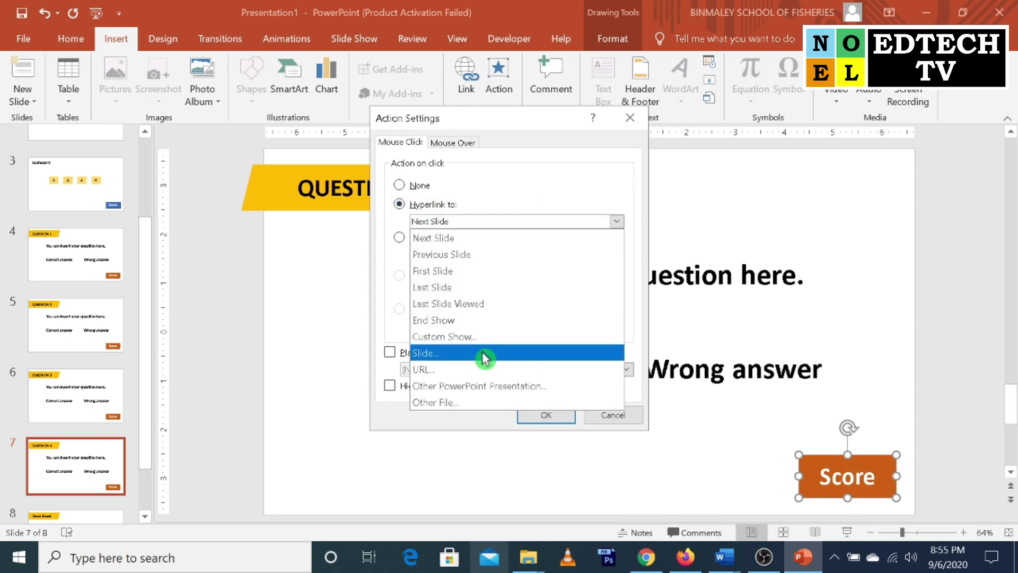
{"action": "left_click", "coordinate": [484, 353]}
{"action": "left_click", "coordinate": [345, 276]}
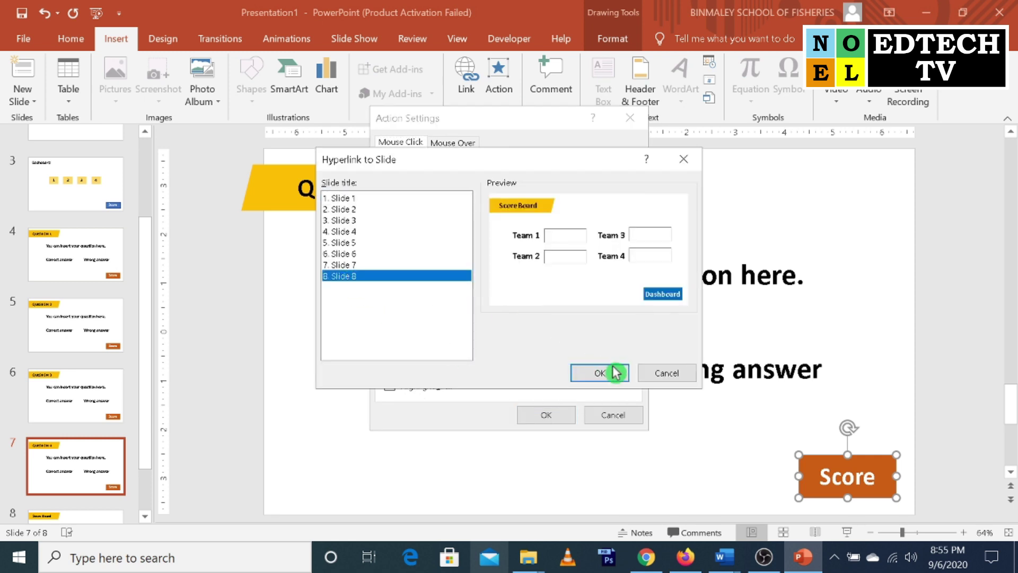
{"action": "left_click", "coordinate": [615, 373]}
{"action": "left_click", "coordinate": [562, 415]}
{"action": "left_click", "coordinate": [107, 404]}
{"action": "left_click", "coordinate": [96, 457]}
Hyperlink the Score Board's Dashboard button to Slide 3, then return to the Dashboard slide.
{"action": "left_click", "coordinate": [880, 461]}
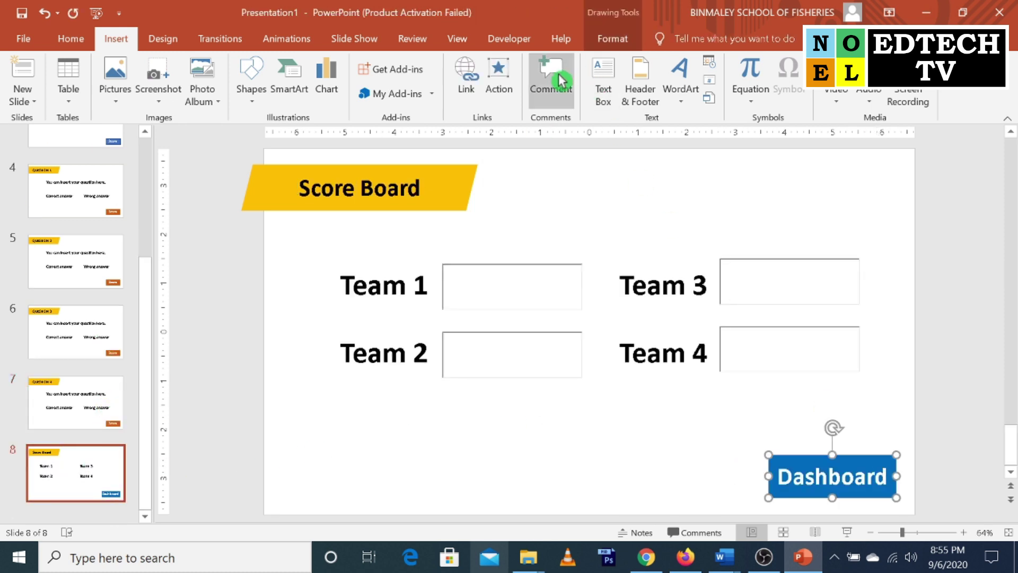
{"action": "scroll", "coordinate": [108, 179], "scroll_direction": "up", "scroll_amount": 1}
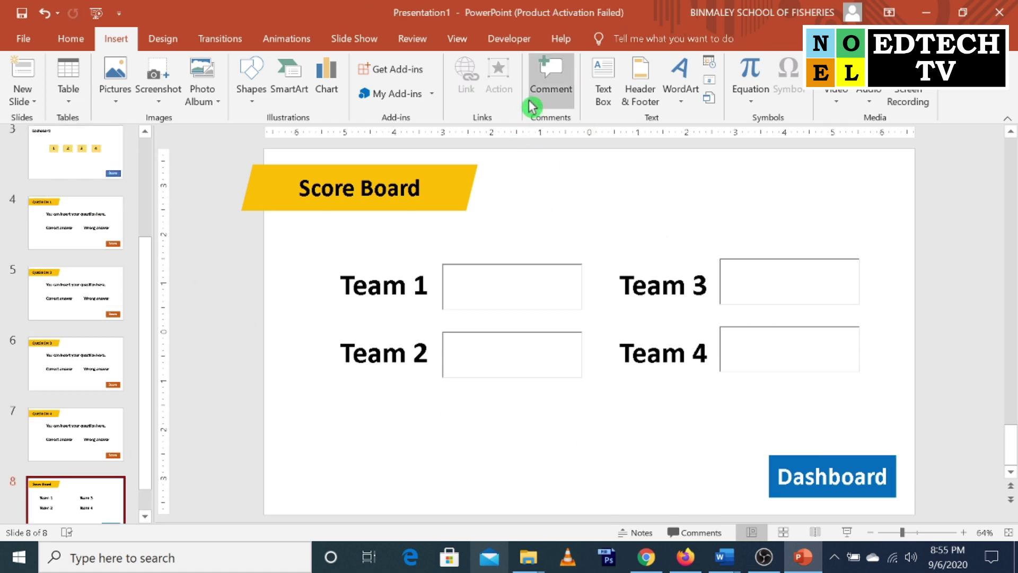
{"action": "left_click", "coordinate": [833, 459]}
{"action": "left_click", "coordinate": [498, 74]}
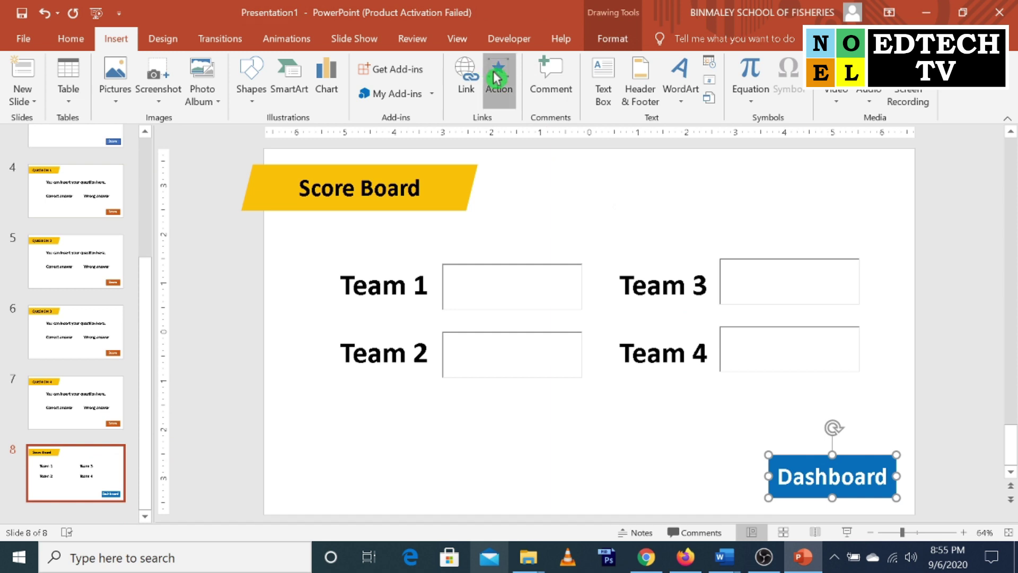
{"action": "left_click", "coordinate": [439, 208]}
{"action": "left_click", "coordinate": [481, 223]}
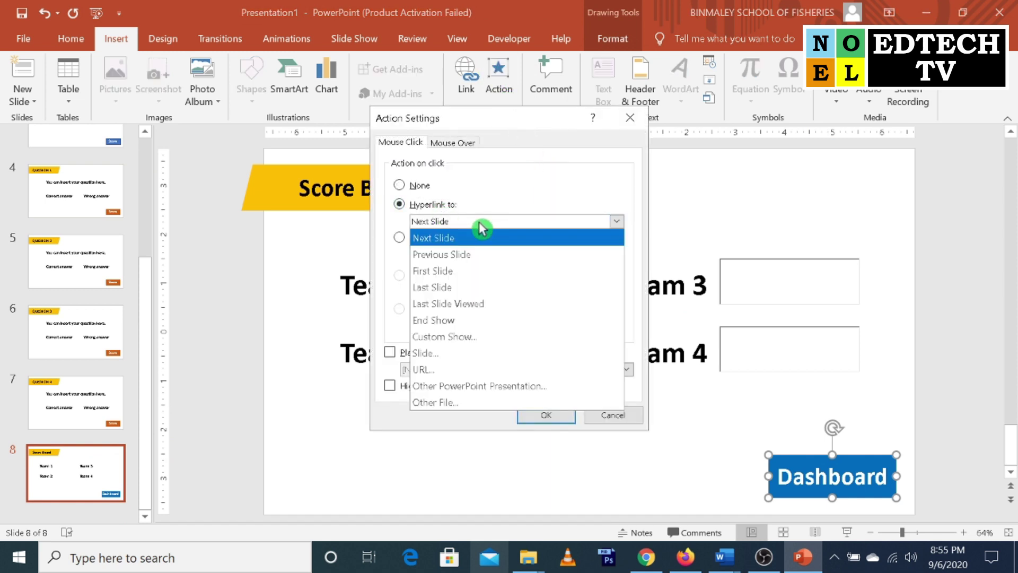
{"action": "left_click", "coordinate": [455, 354]}
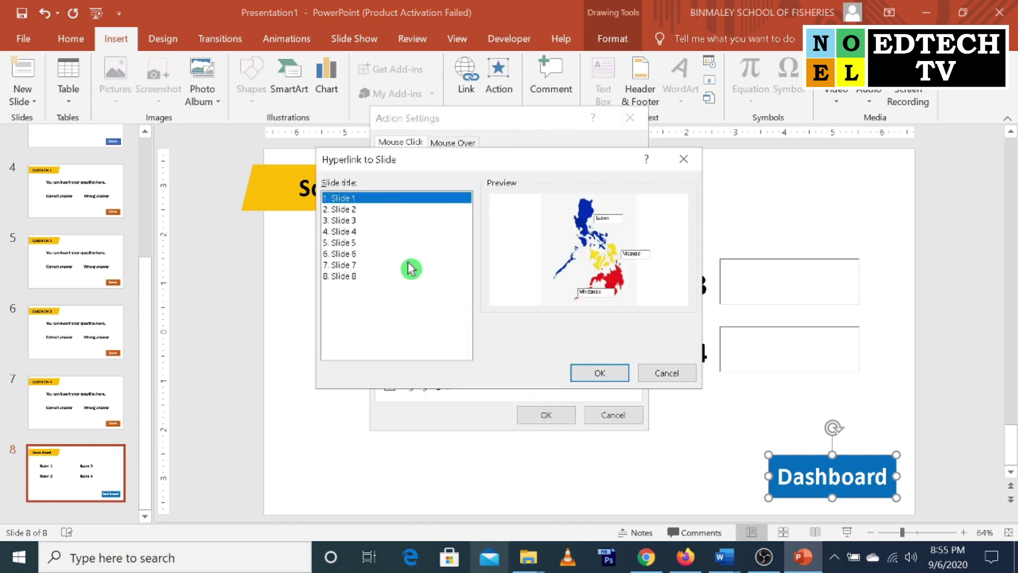
{"action": "left_click", "coordinate": [362, 221]}
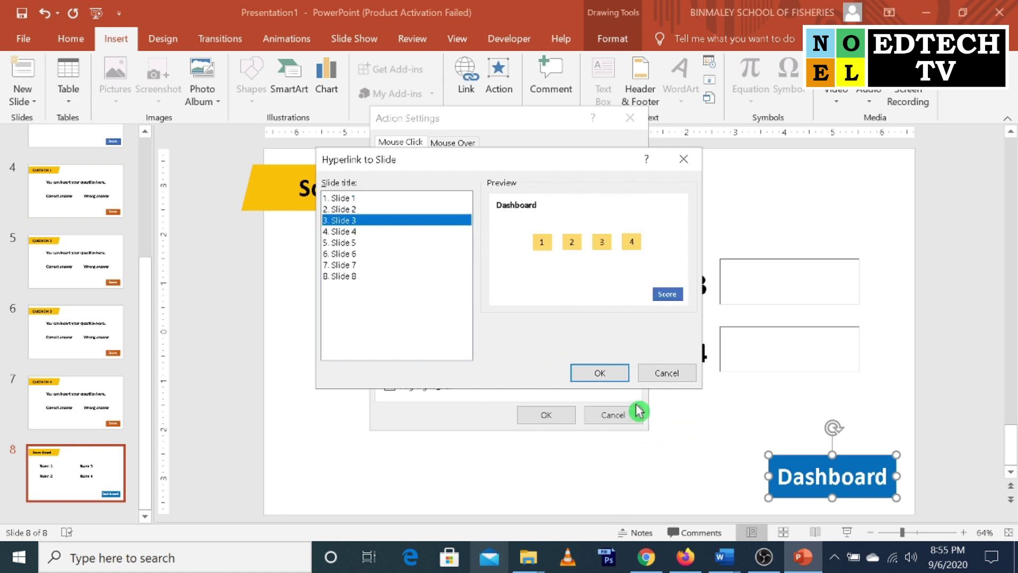
{"action": "left_click", "coordinate": [615, 377]}
{"action": "left_click", "coordinate": [549, 416]}
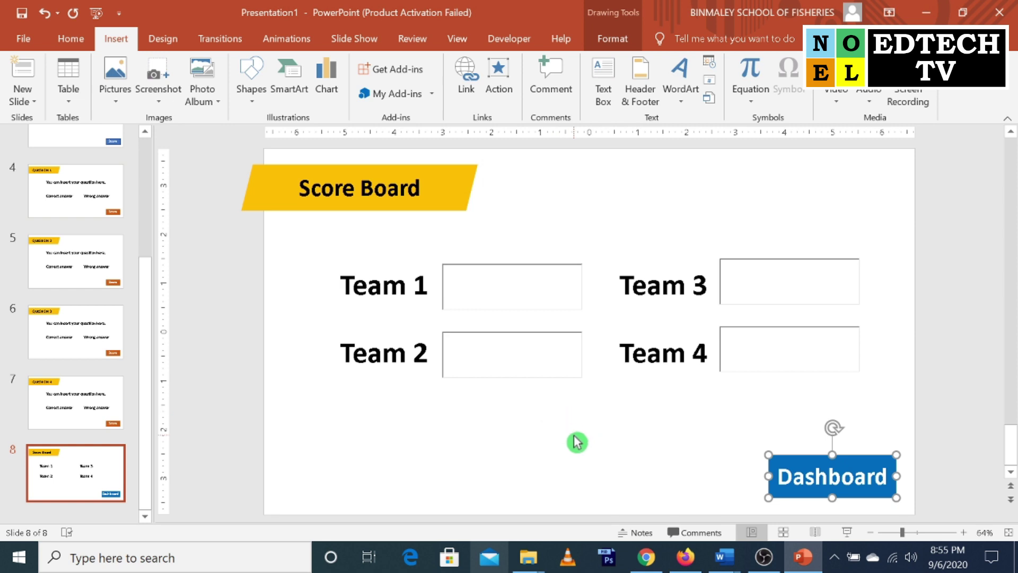
{"action": "left_click", "coordinate": [620, 471]}
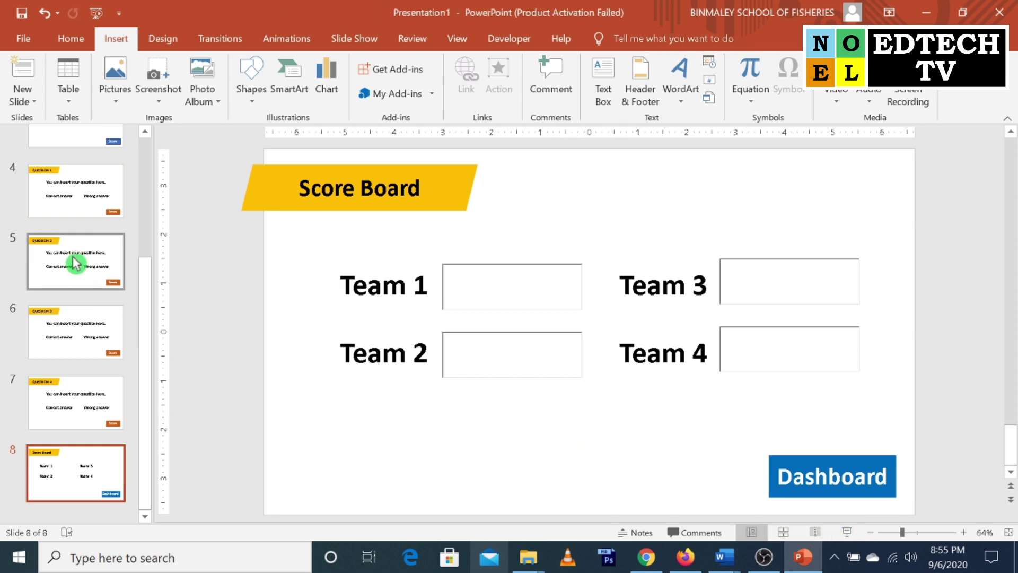
{"action": "scroll", "coordinate": [79, 249], "scroll_direction": "up", "scroll_amount": 3}
{"action": "left_click", "coordinate": [116, 300]}
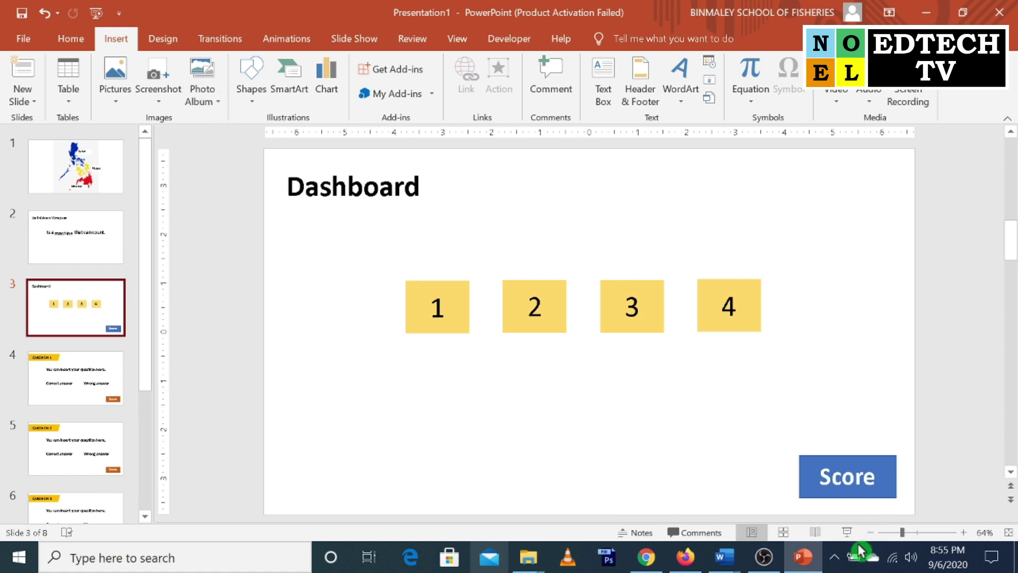
Start the slide show and test tiles 1 and 2 with their Score and Dashboard links.
{"action": "left_click", "coordinate": [846, 532]}
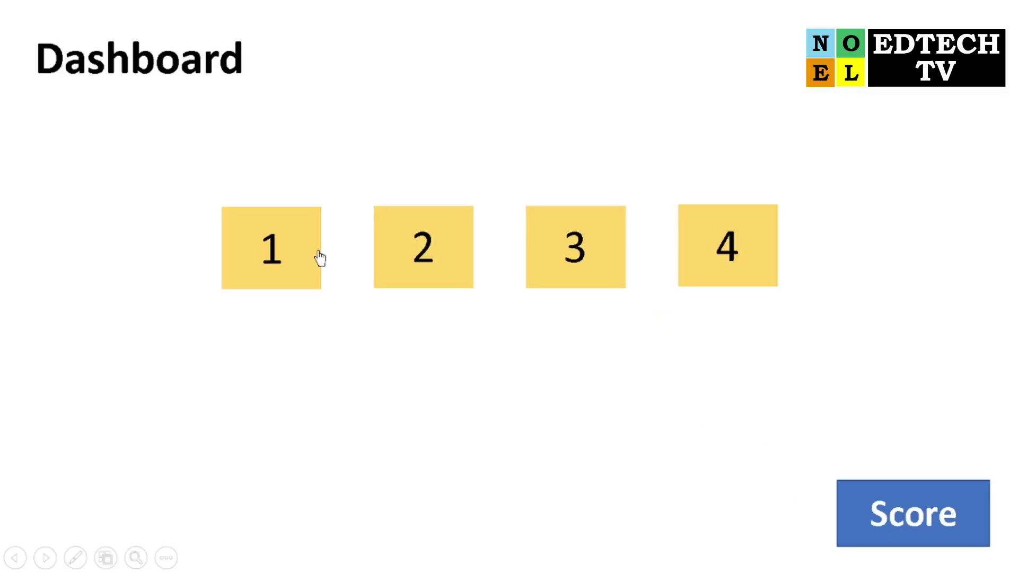
{"action": "left_click", "coordinate": [303, 240]}
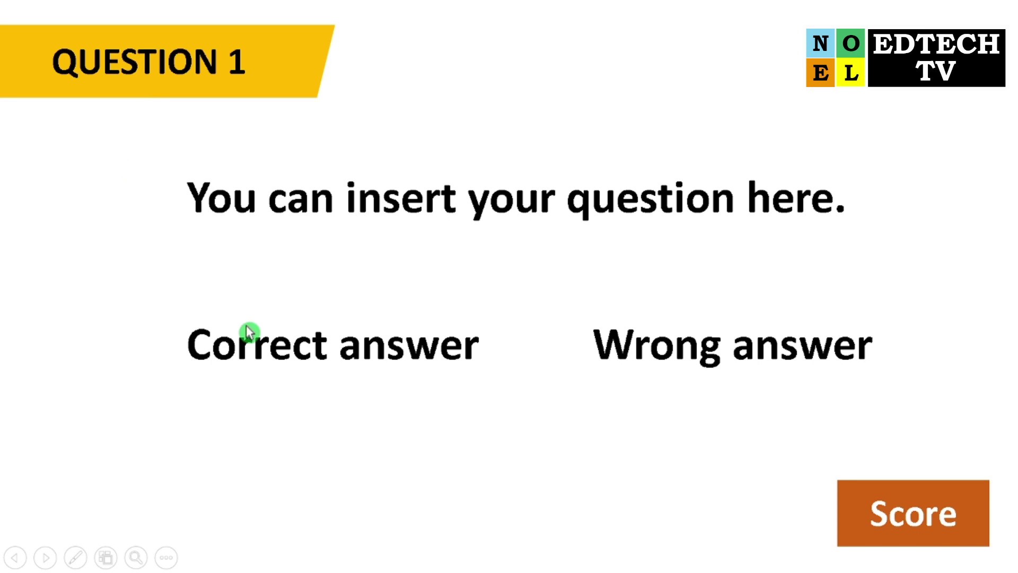
{"action": "left_click", "coordinate": [939, 507]}
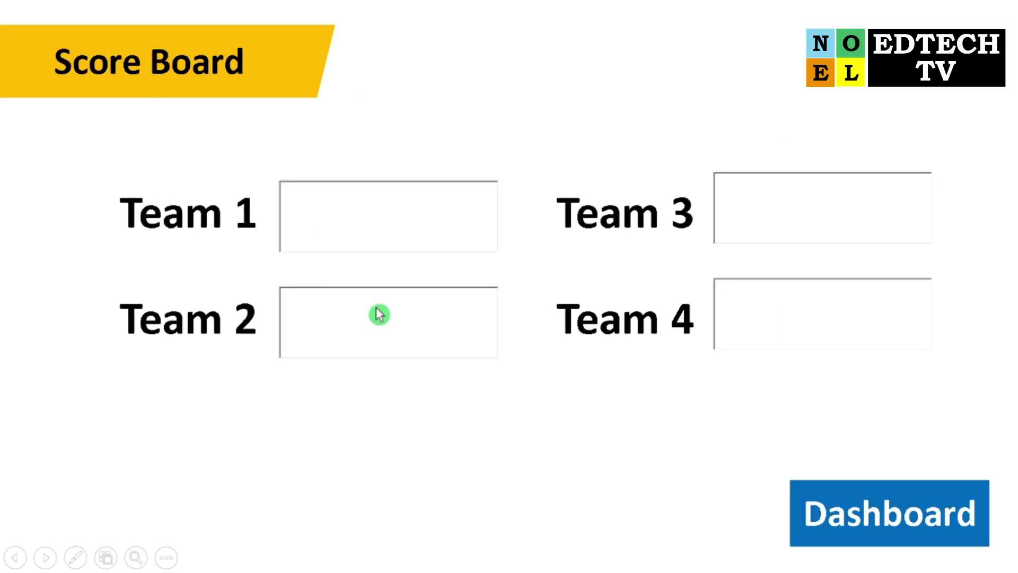
{"action": "left_click", "coordinate": [848, 501]}
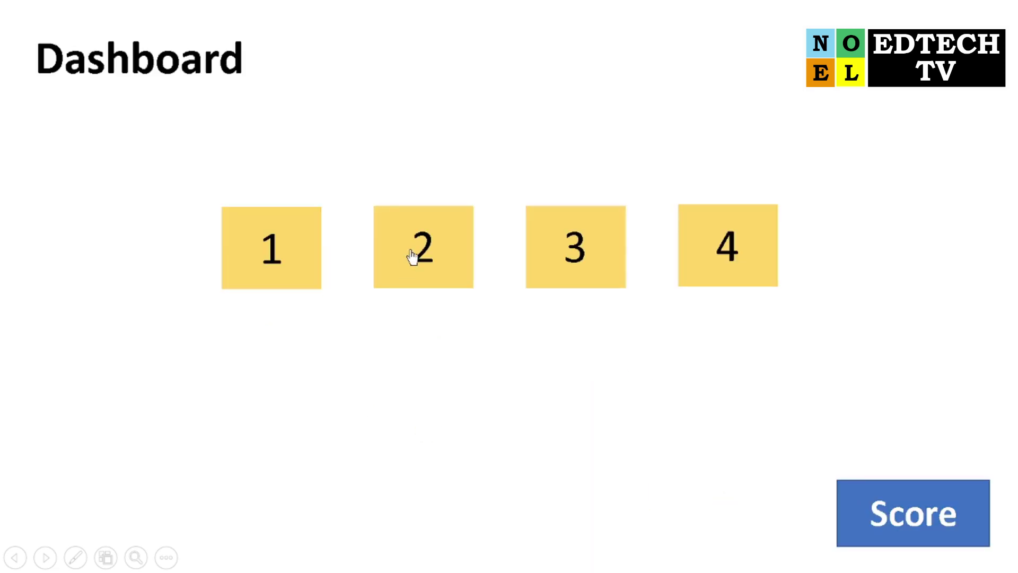
{"action": "left_click", "coordinate": [413, 257]}
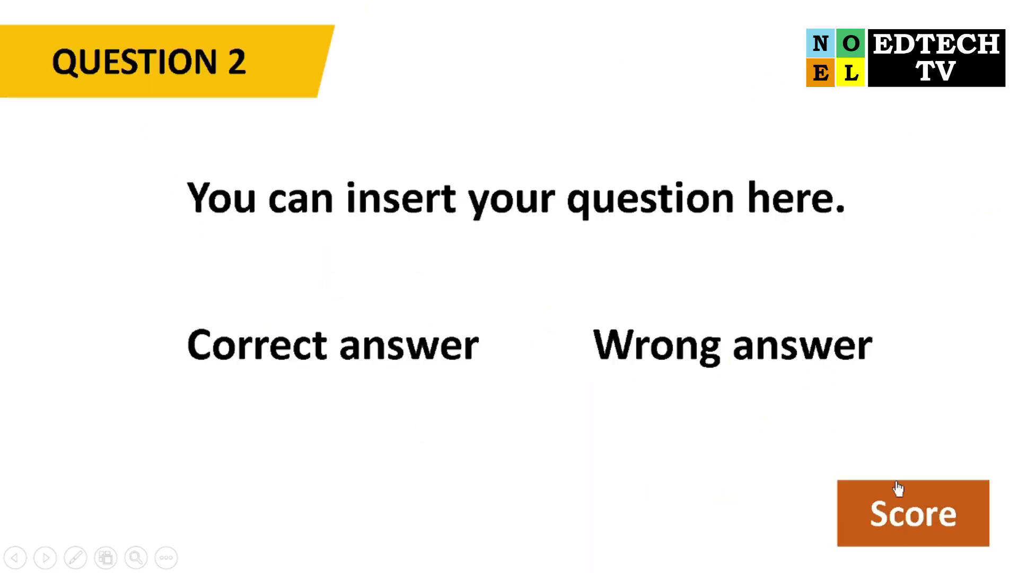
{"action": "left_click", "coordinate": [916, 508]}
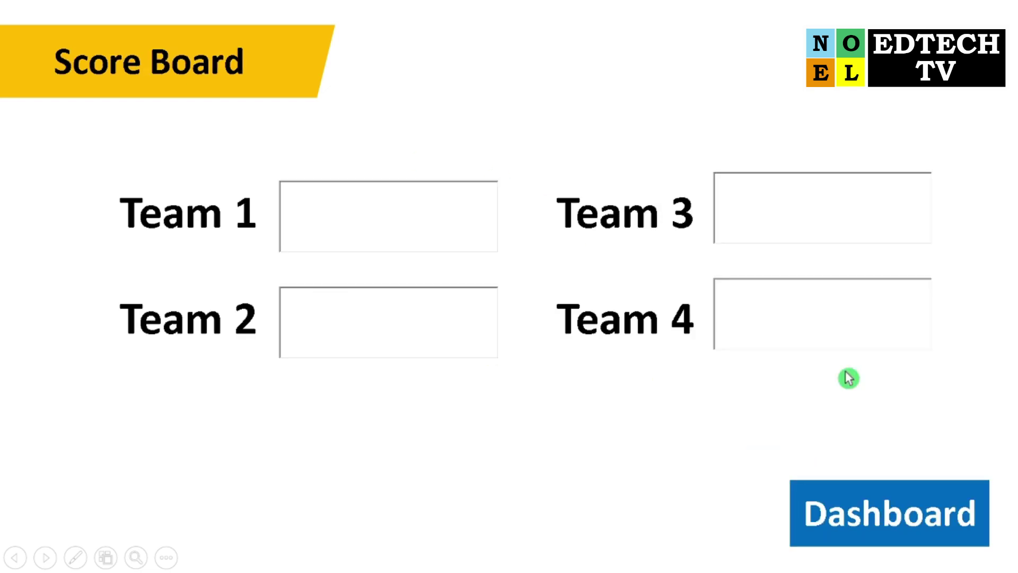
{"action": "left_click", "coordinate": [868, 515]}
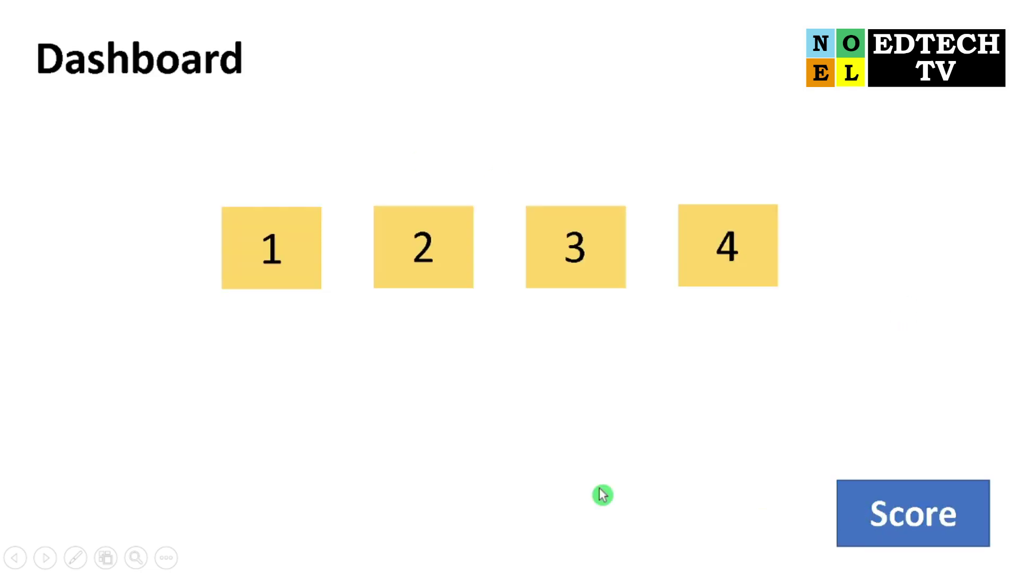
Test tiles 3 and 4, ending on the Score Board reached from Question 4.
{"action": "left_click", "coordinate": [586, 263]}
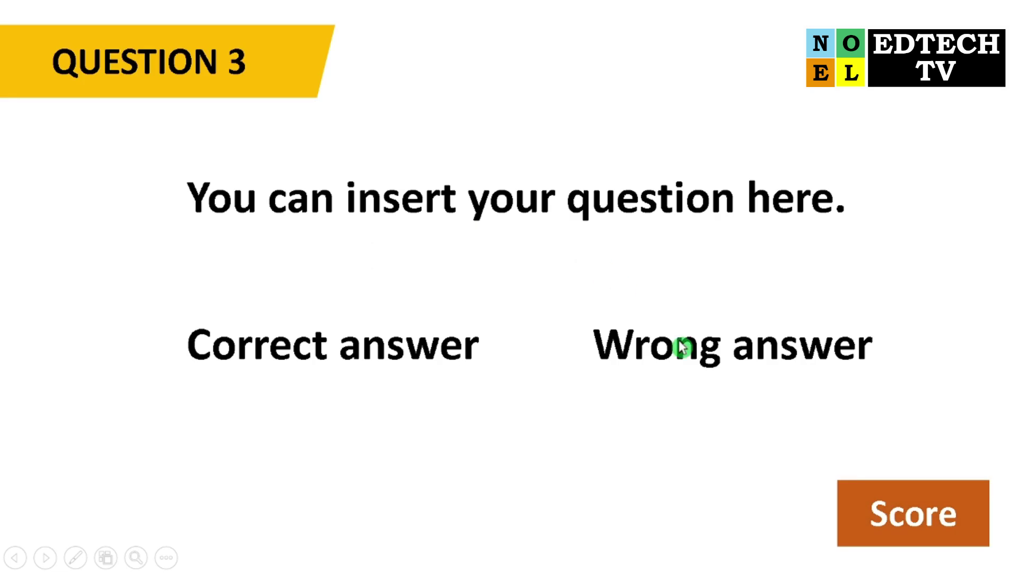
{"action": "left_click", "coordinate": [940, 506]}
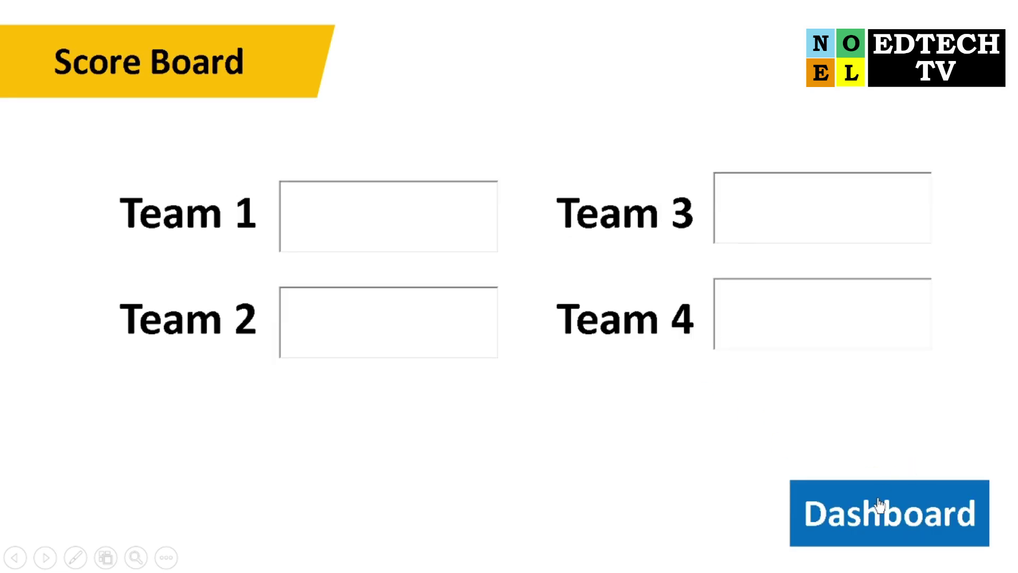
{"action": "left_click", "coordinate": [880, 506]}
{"action": "left_click", "coordinate": [746, 260]}
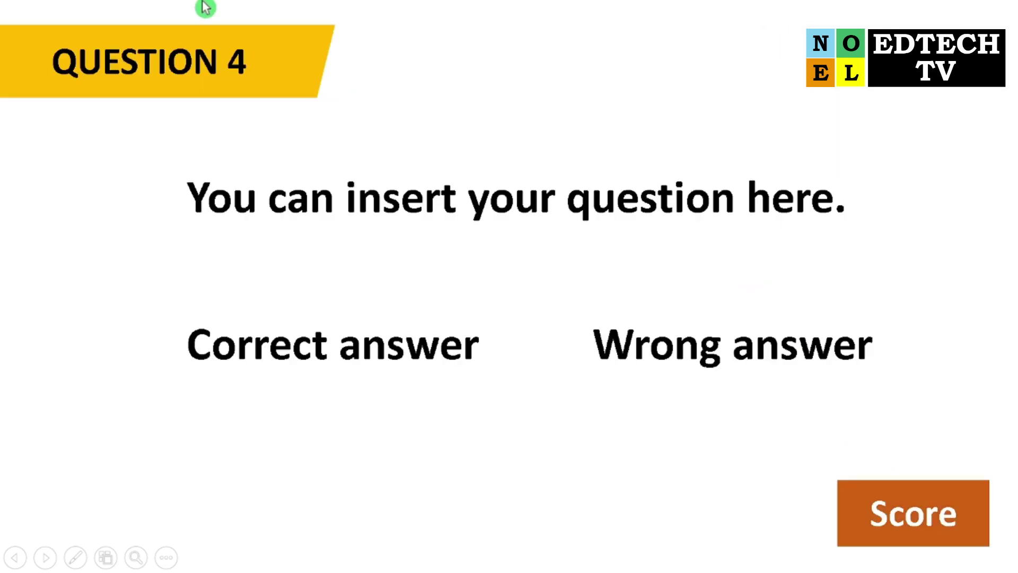
{"action": "left_click", "coordinate": [879, 514]}
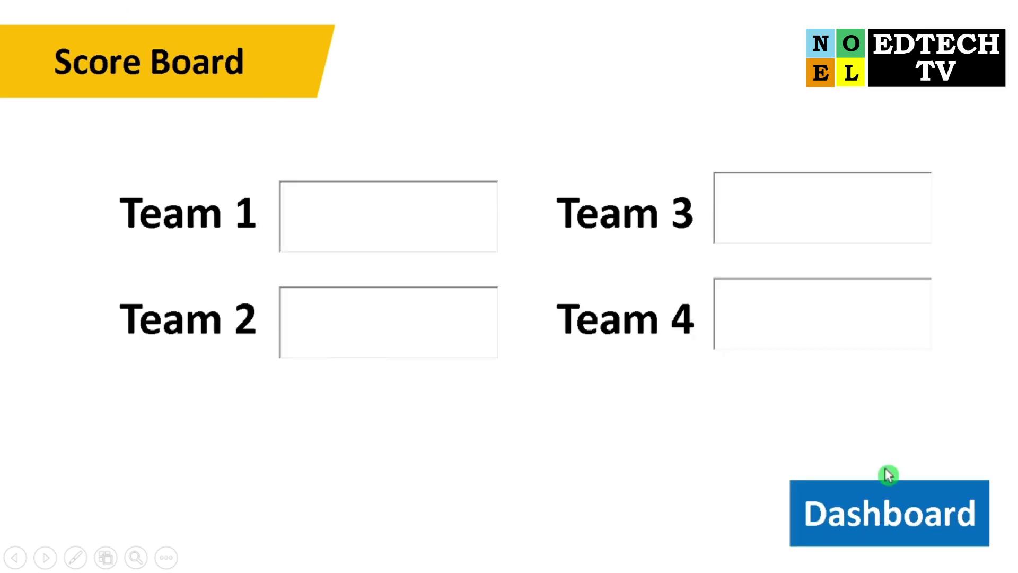
Enter Team 1 50, Team 3 25, Team 2 -10 and Team 4 45 in the Score Board boxes.
{"action": "left_click", "coordinate": [342, 220]}
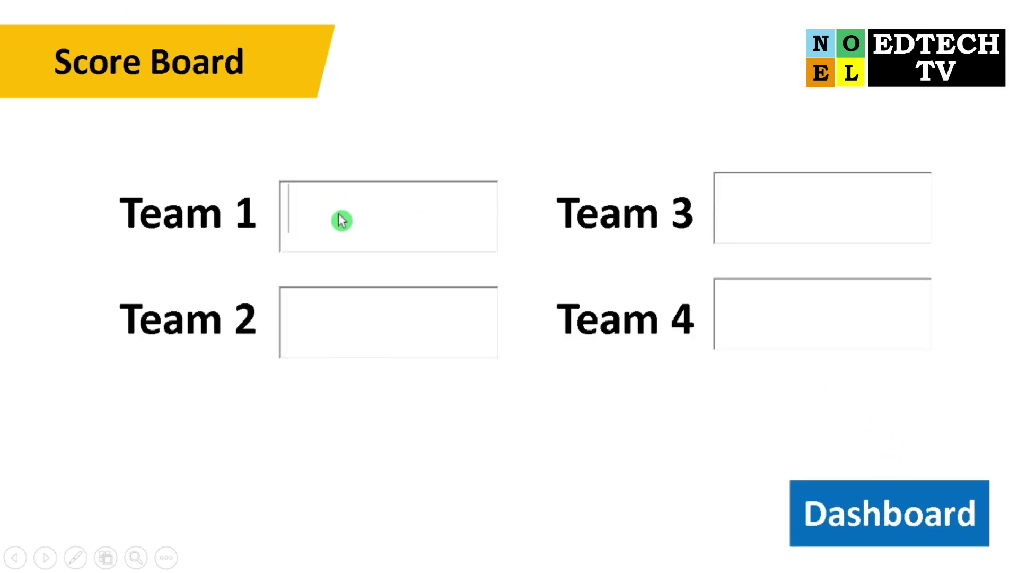
{"action": "type", "text": "50"}
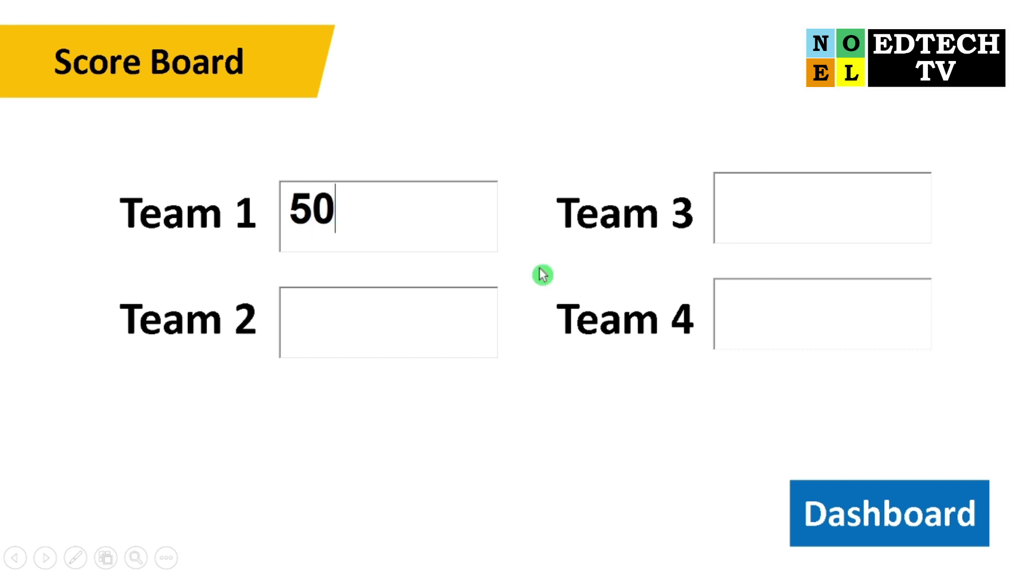
{"action": "left_click", "coordinate": [838, 231]}
{"action": "type", "text": "25"}
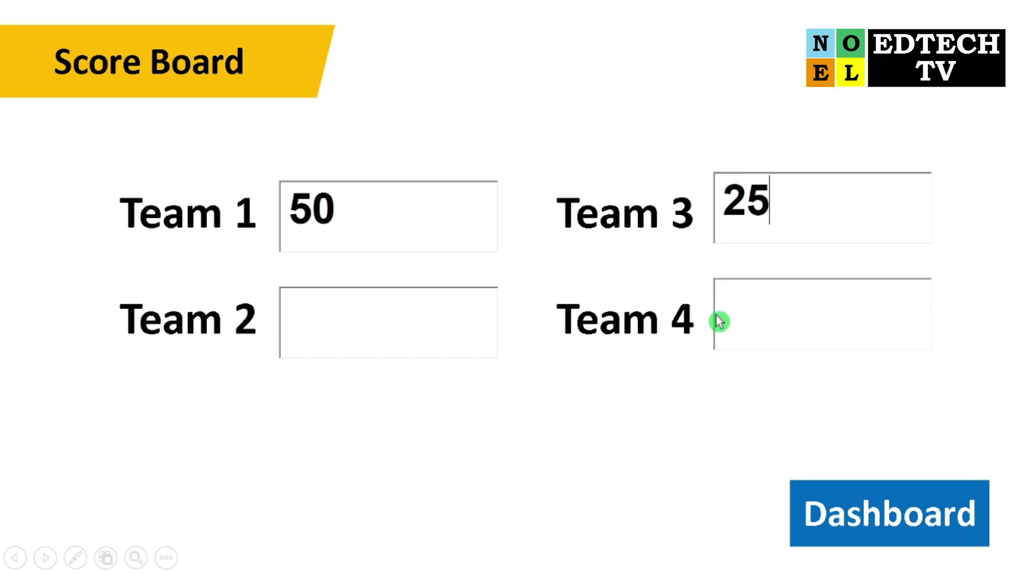
{"action": "left_click", "coordinate": [410, 343]}
{"action": "type", "text": "-"}
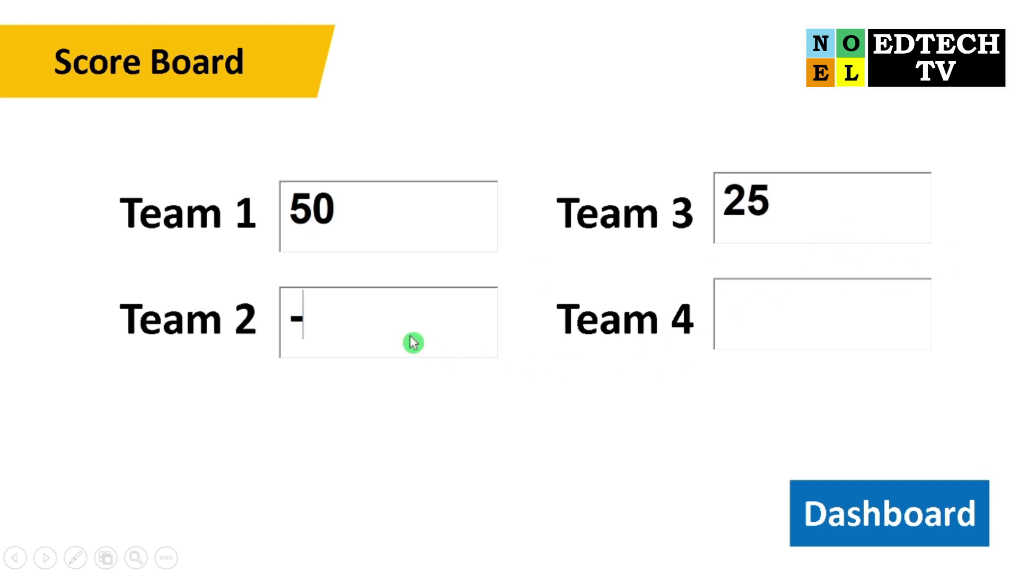
{"action": "type", "text": "10"}
{"action": "left_click", "coordinate": [817, 344]}
{"action": "type", "text": "4"}
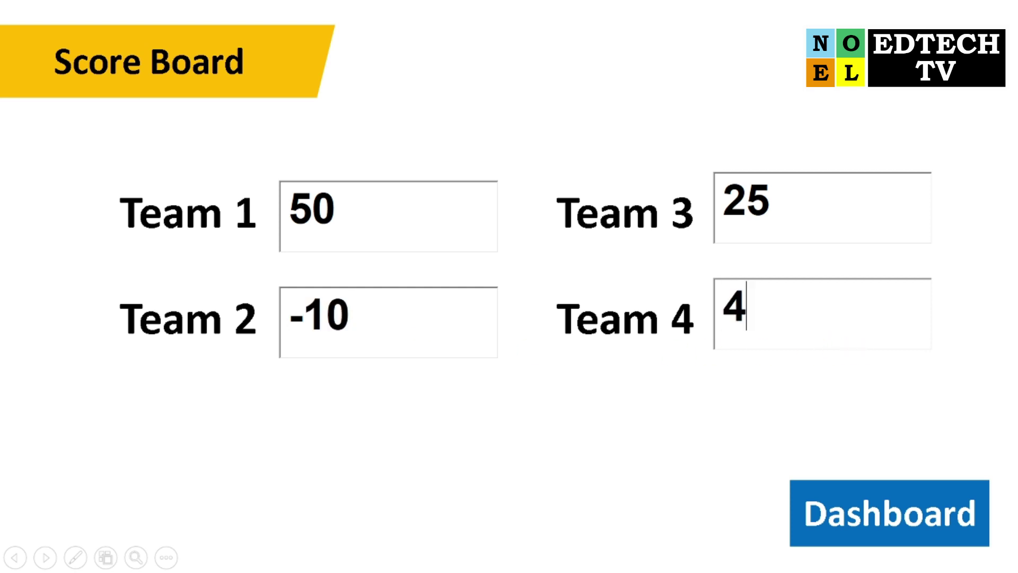
{"action": "type", "text": "5"}
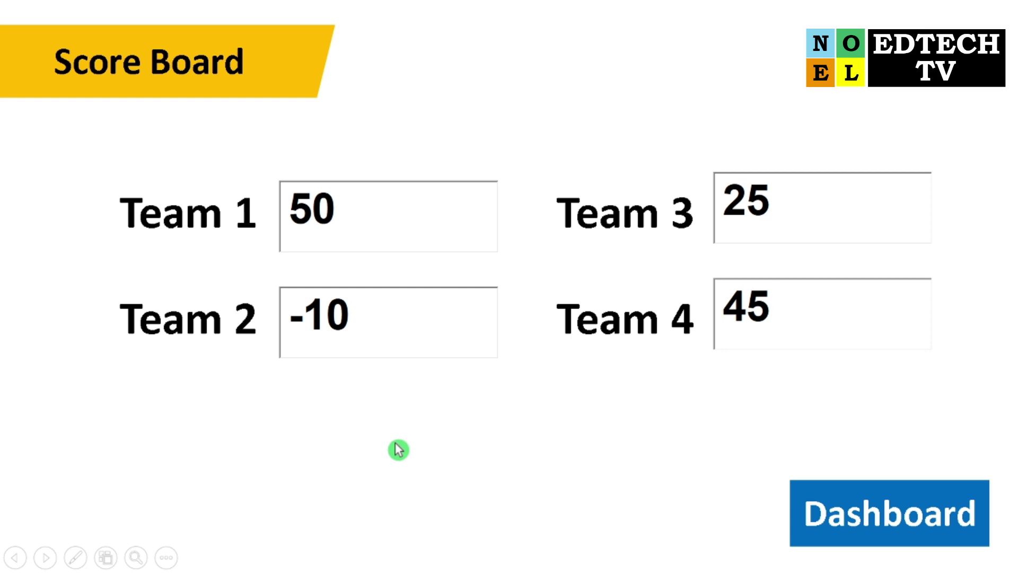